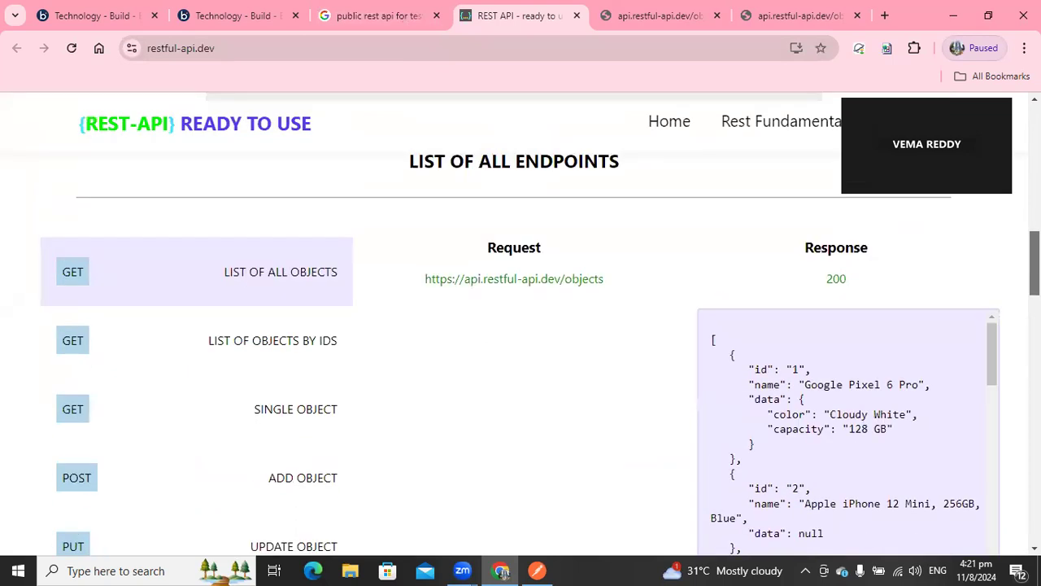
Open the list-of-all-objects endpoint URL and browse the returned JSON objects.
{"action": "left_click", "coordinate": [471, 281]}
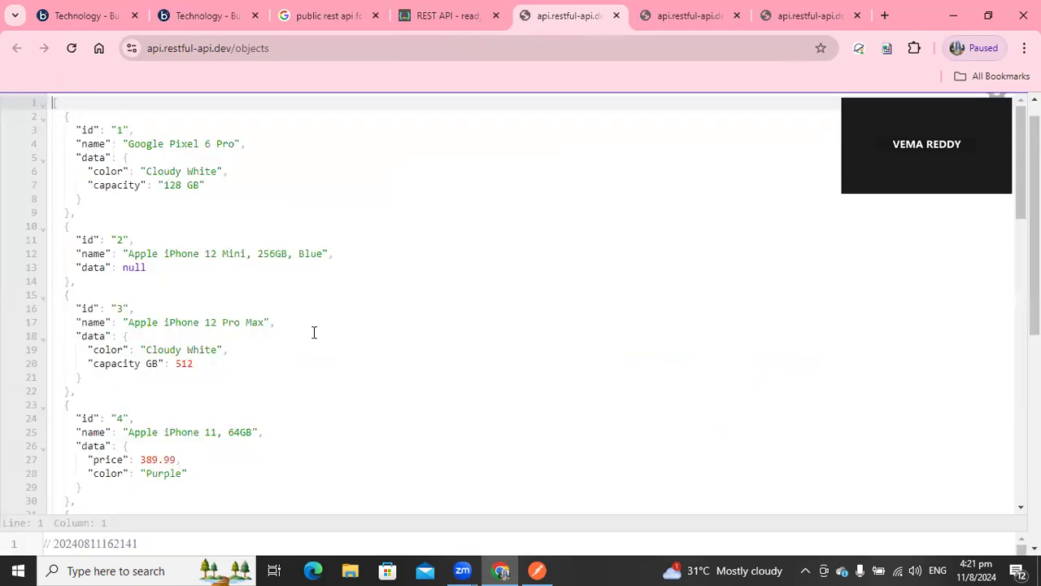
{"action": "scroll", "coordinate": [520, 301], "scroll_direction": "down", "scroll_amount": 18}
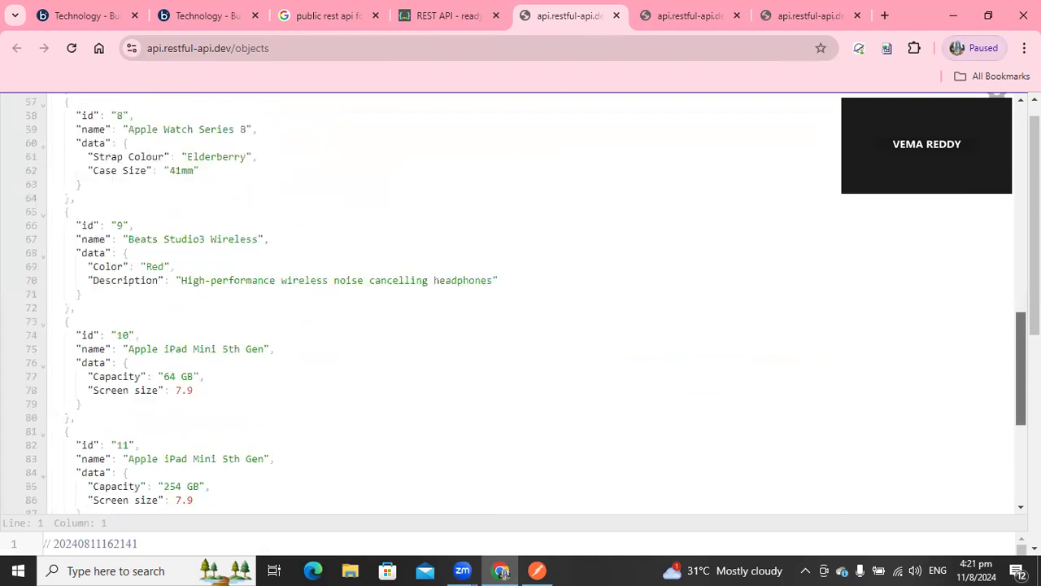
{"action": "scroll", "coordinate": [521, 301], "scroll_direction": "up", "scroll_amount": 18}
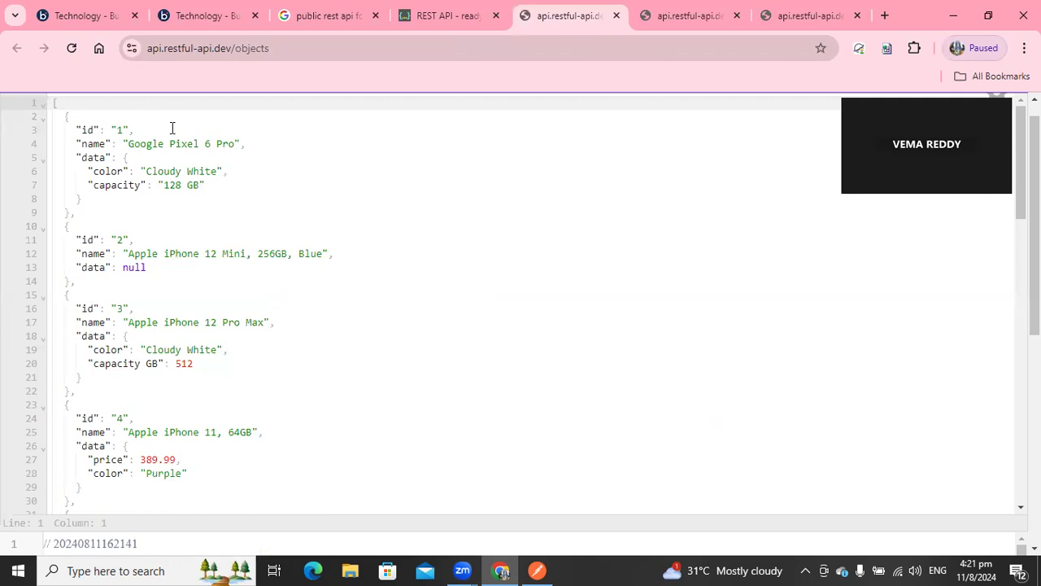
{"action": "left_click", "coordinate": [739, 160]}
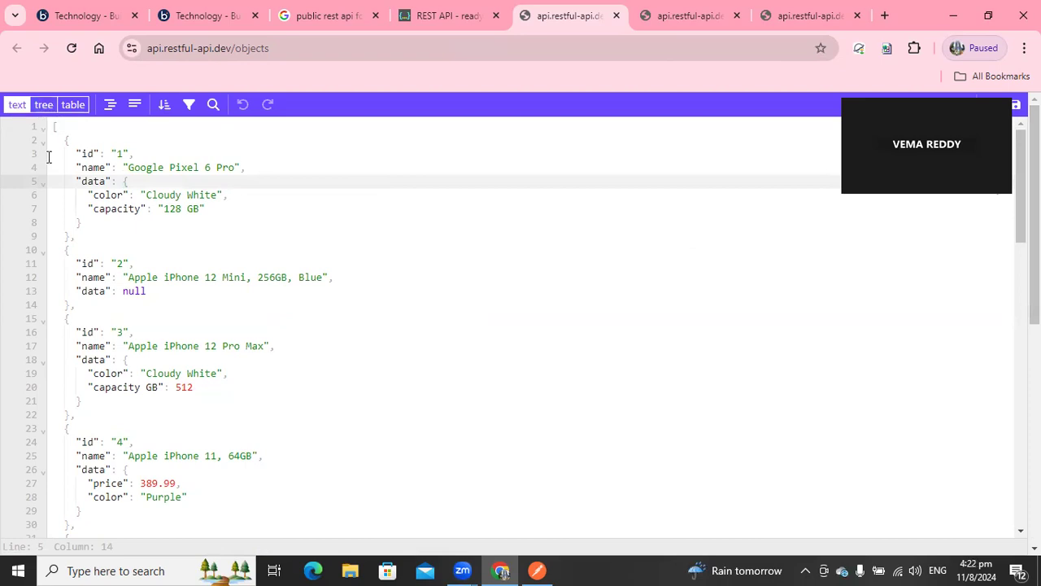
{"action": "left_click", "coordinate": [190, 105]}
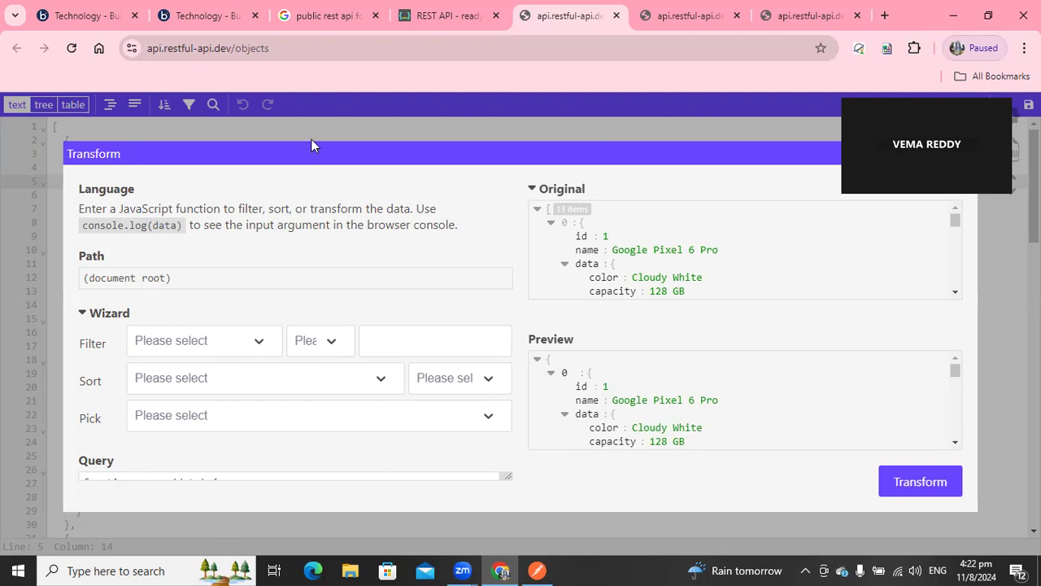
{"action": "left_click", "coordinate": [52, 131]}
{"action": "left_click_drag", "start_coordinate": [53, 129], "coordinate": [180, 480]}
{"action": "left_click", "coordinate": [178, 478]}
{"action": "mouse_move", "coordinate": [1035, 224]}
{"action": "left_mouse_down"}
{"action": "mouse_move", "coordinate": [1035, 444]}
{"action": "mouse_move", "coordinate": [1035, 225]}
{"action": "left_mouse_up"}
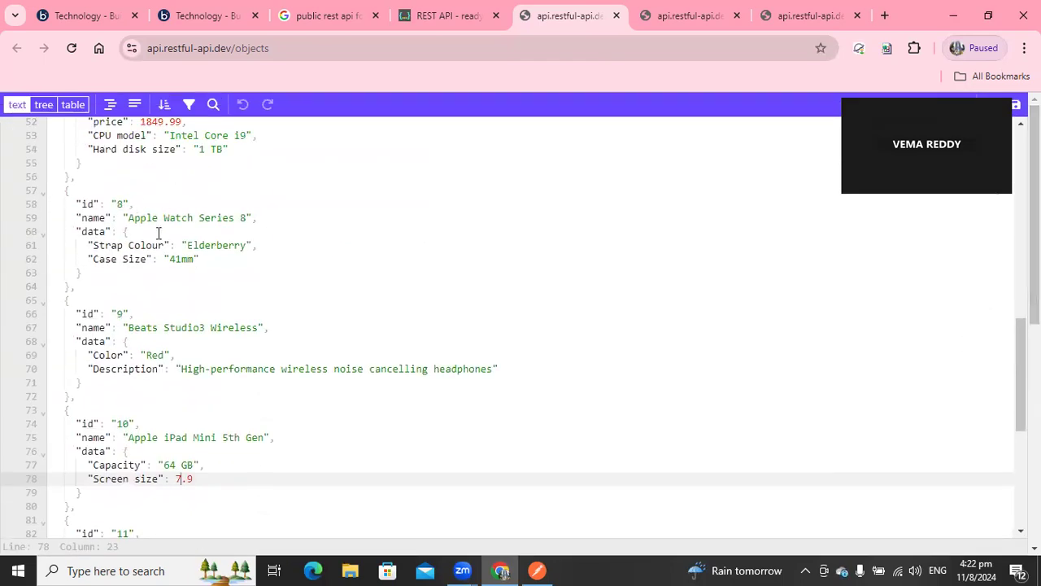
Copy the objects endpoint URL, switch to Postman, paste it into the GET request and send it.
{"action": "left_click", "coordinate": [293, 49]}
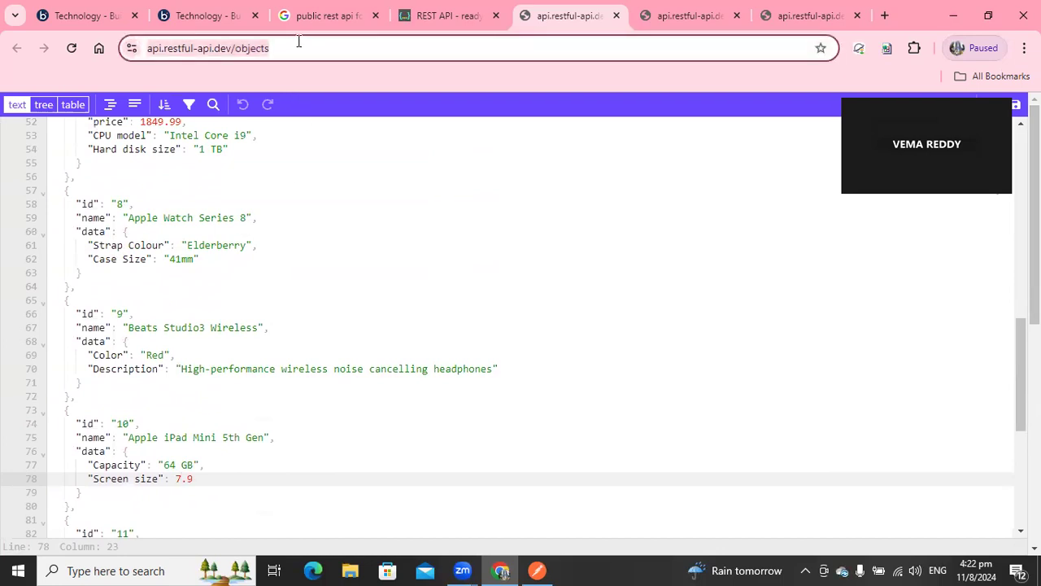
{"action": "left_click", "coordinate": [537, 570]}
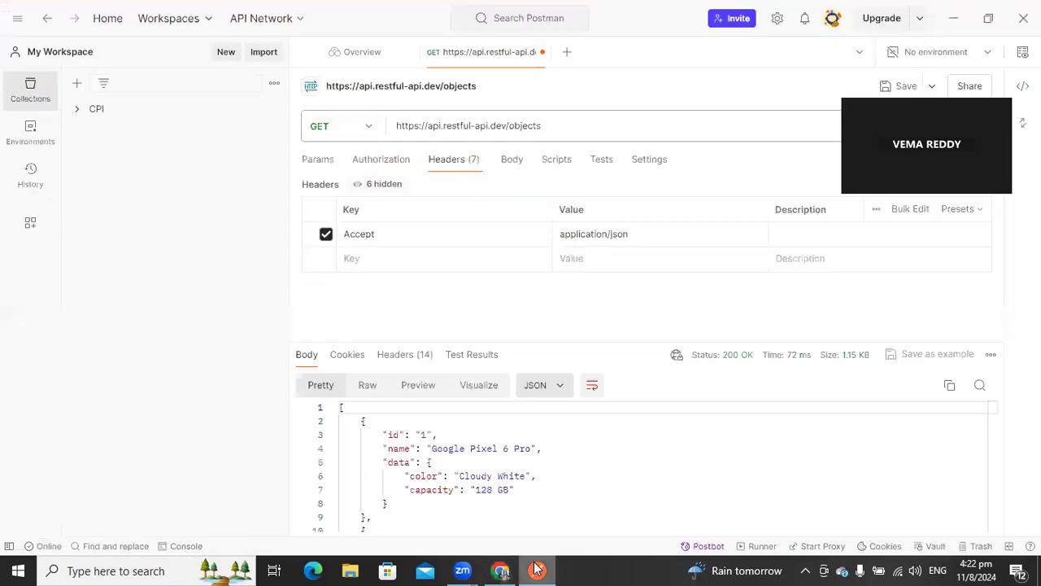
{"action": "triple_click", "coordinate": [493, 125]}
{"action": "type", "text": "https://api.restful-api.dev/objects"}
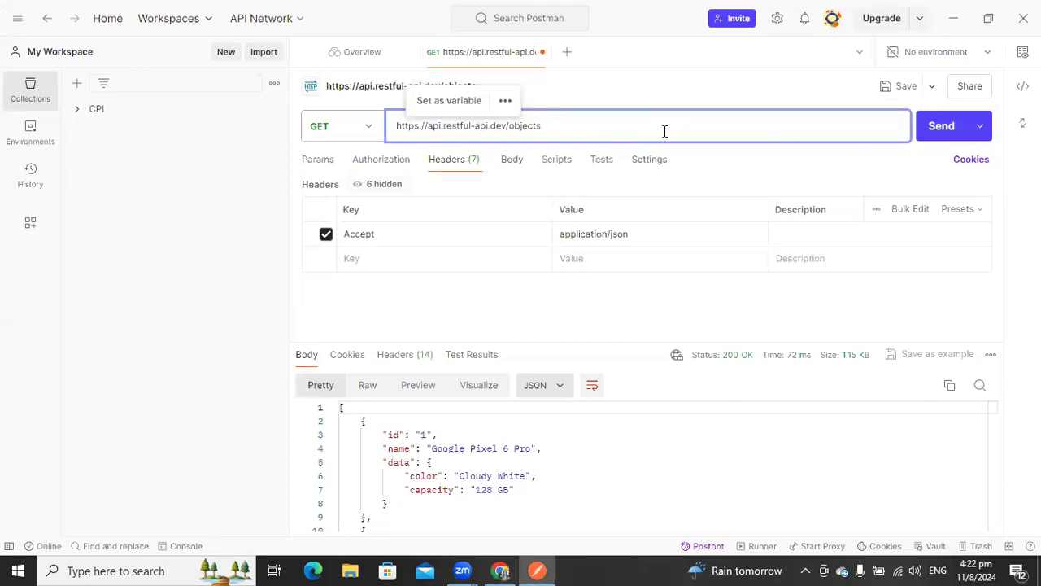
{"action": "left_click", "coordinate": [213, 144]}
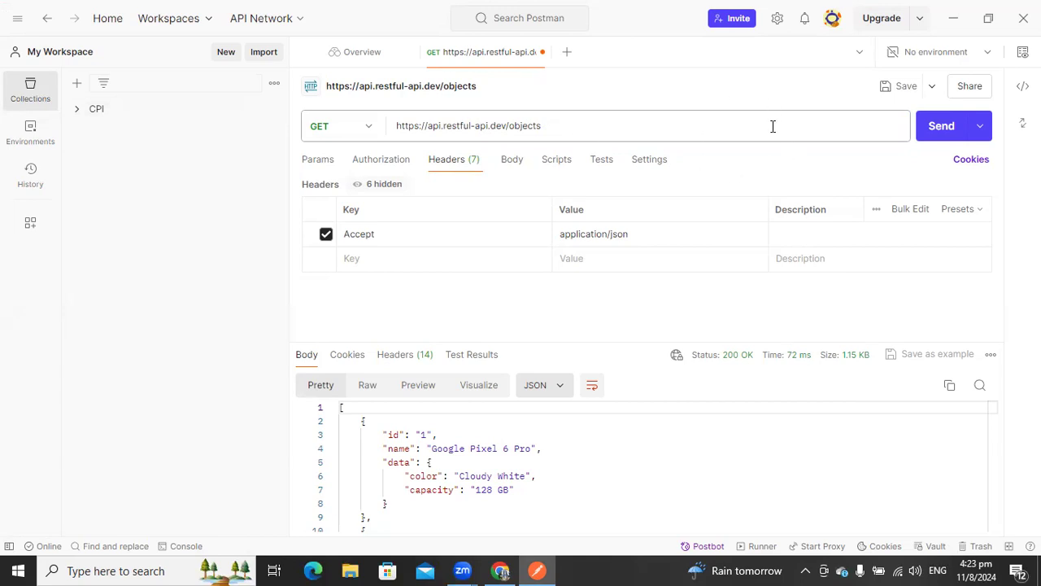
{"action": "left_click", "coordinate": [939, 131]}
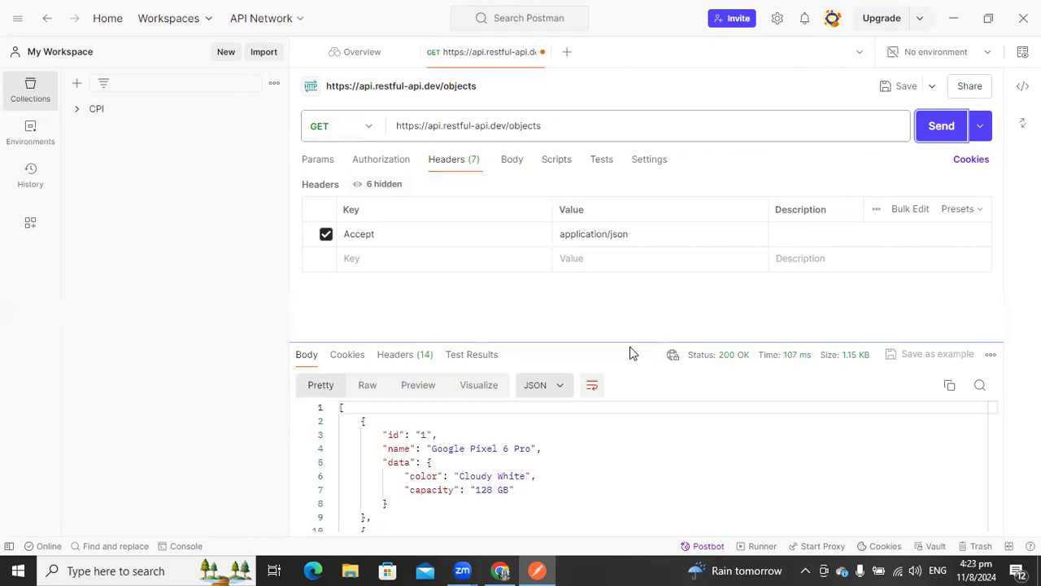
Examine the request's HTTP code snippet and the JSON response body.
{"action": "left_click_drag", "start_coordinate": [620, 341], "coordinate": [623, 294]}
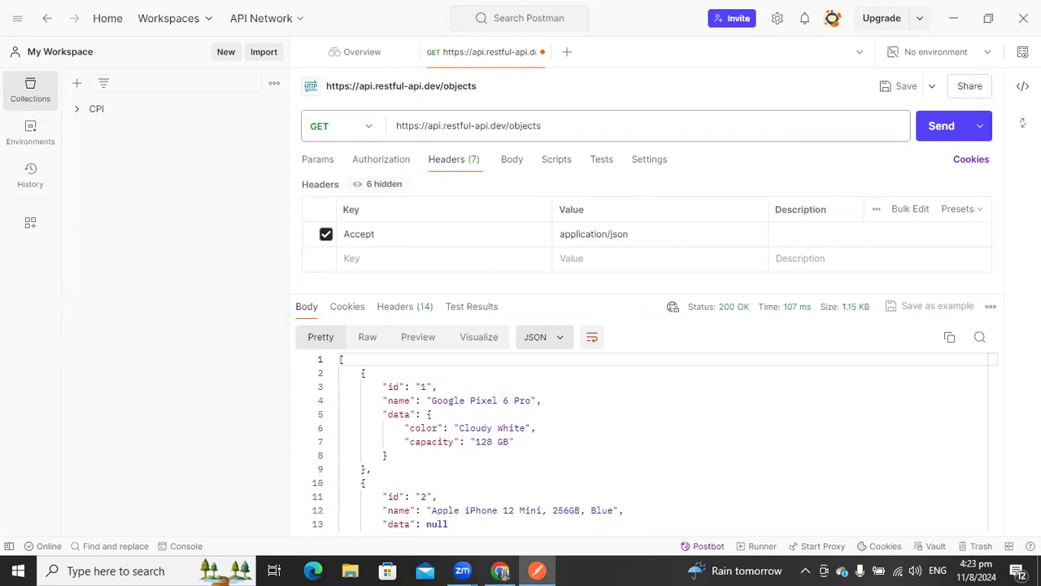
{"action": "left_click", "coordinate": [1023, 85]}
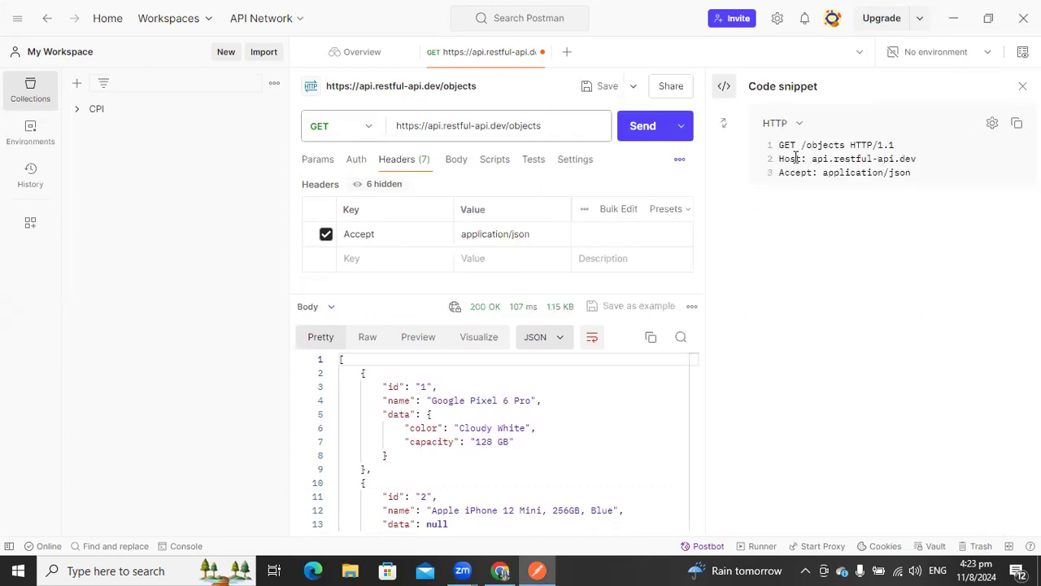
{"action": "left_click_drag", "start_coordinate": [780, 145], "coordinate": [883, 172]}
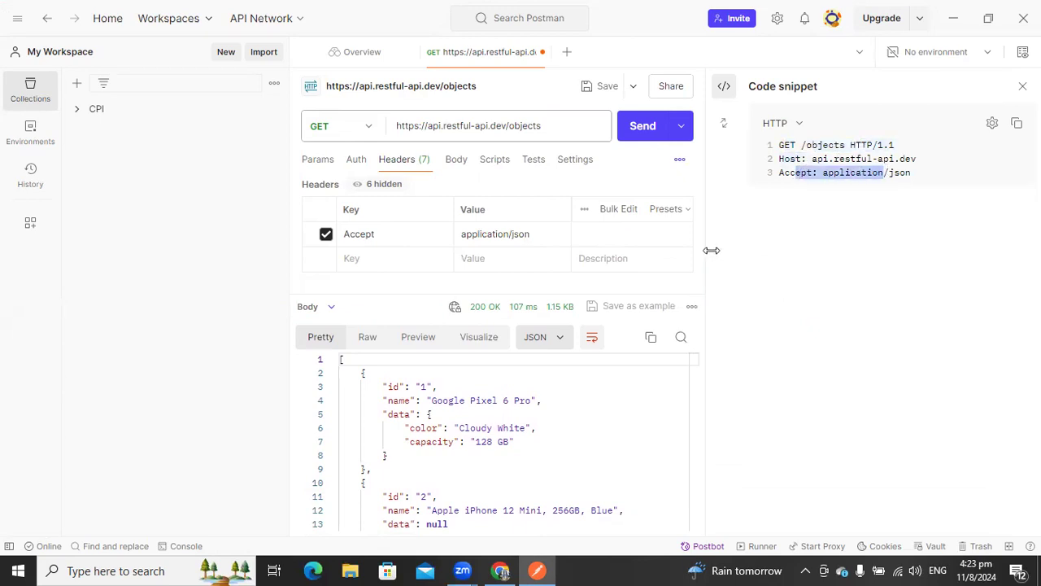
{"action": "left_click_drag", "start_coordinate": [706, 248], "coordinate": [716, 248]}
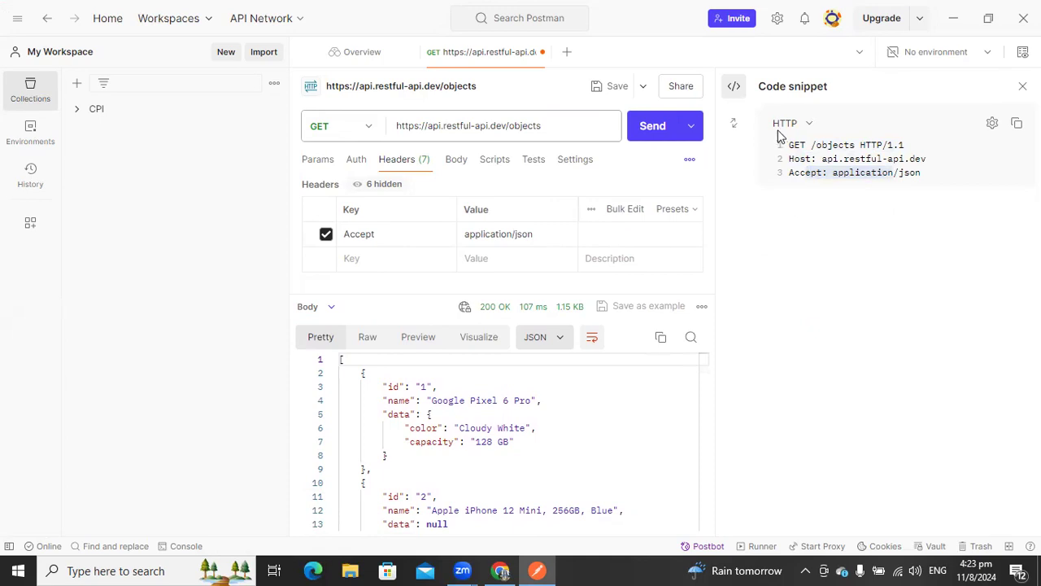
{"action": "left_click_drag", "start_coordinate": [789, 145], "coordinate": [904, 173]}
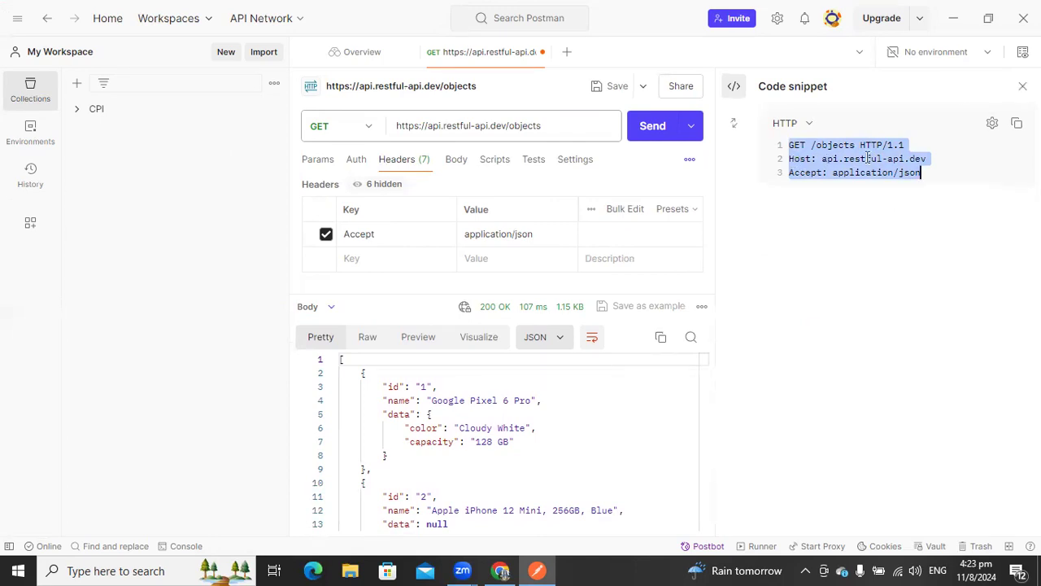
{"action": "left_click_drag", "start_coordinate": [934, 172], "coordinate": [789, 149]}
{"action": "left_click_drag", "start_coordinate": [341, 364], "coordinate": [478, 569]}
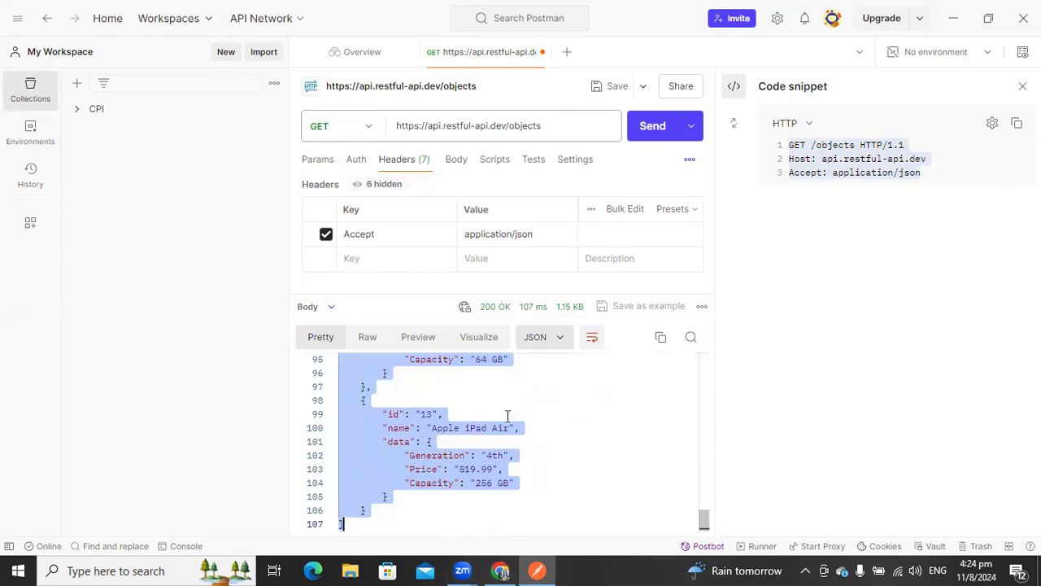
Return to the Boomi tab and close the PRODUCE, CONSUMER A and CONSUMER B process tabs.
{"action": "left_click", "coordinate": [502, 570]}
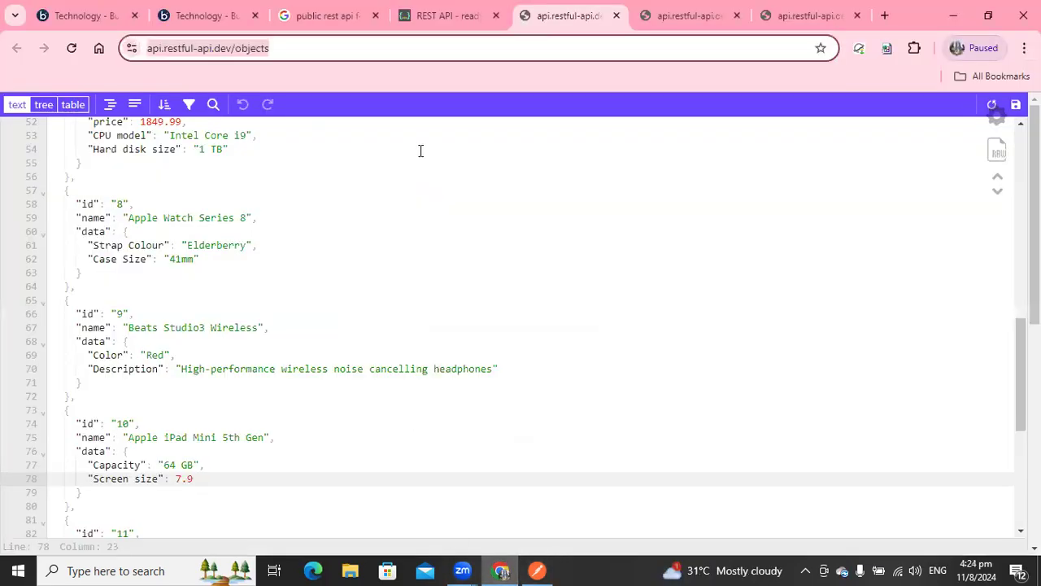
{"action": "left_click", "coordinate": [184, 16]}
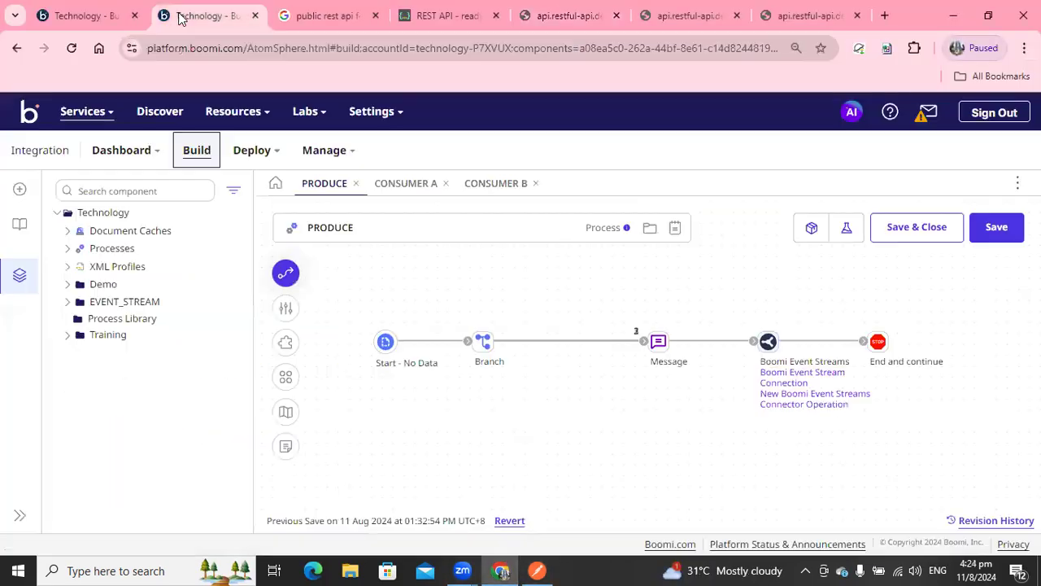
{"action": "left_click", "coordinate": [356, 184]}
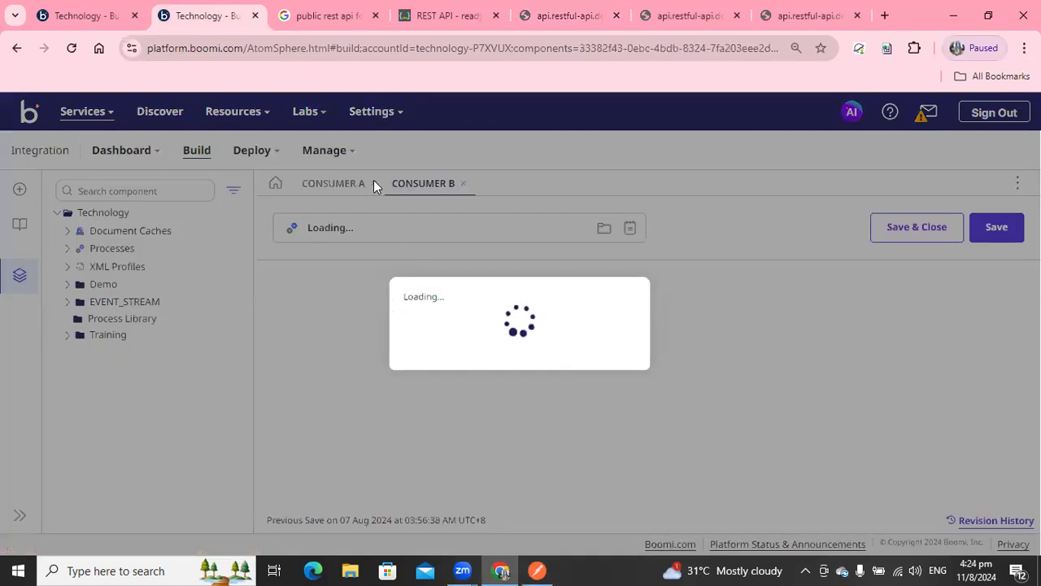
{"action": "left_click", "coordinate": [373, 184]}
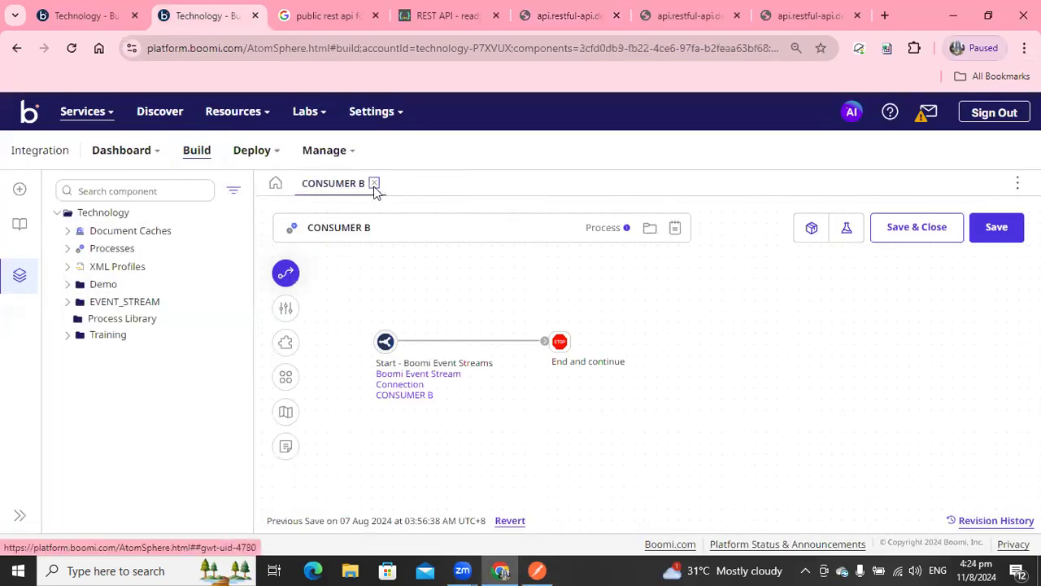
{"action": "left_click", "coordinate": [373, 184]}
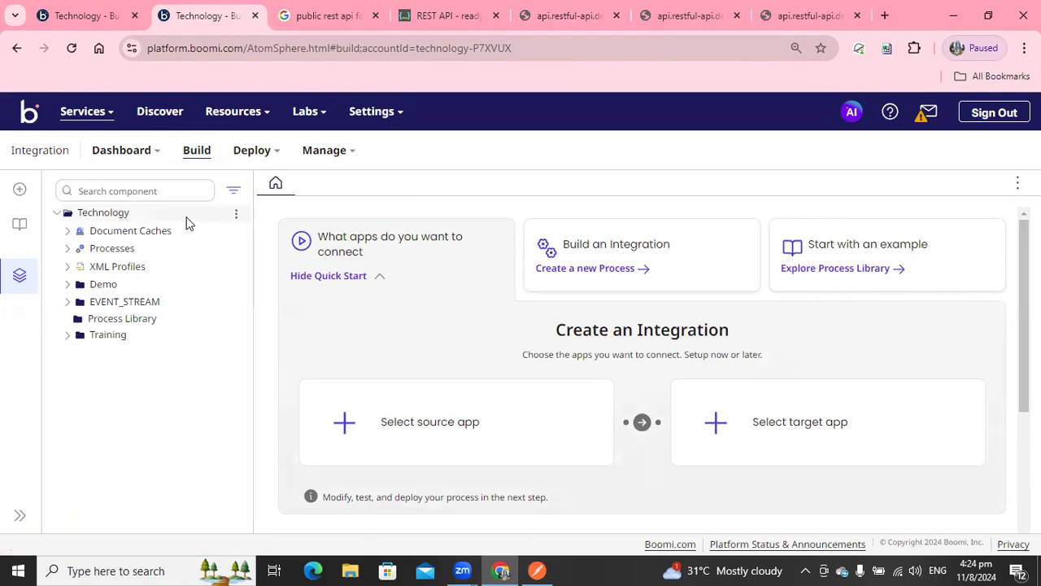
Create a new folder named "HTTP Client Connector" under the Technology folder.
{"action": "left_click", "coordinate": [235, 214]}
{"action": "left_click", "coordinate": [270, 248]}
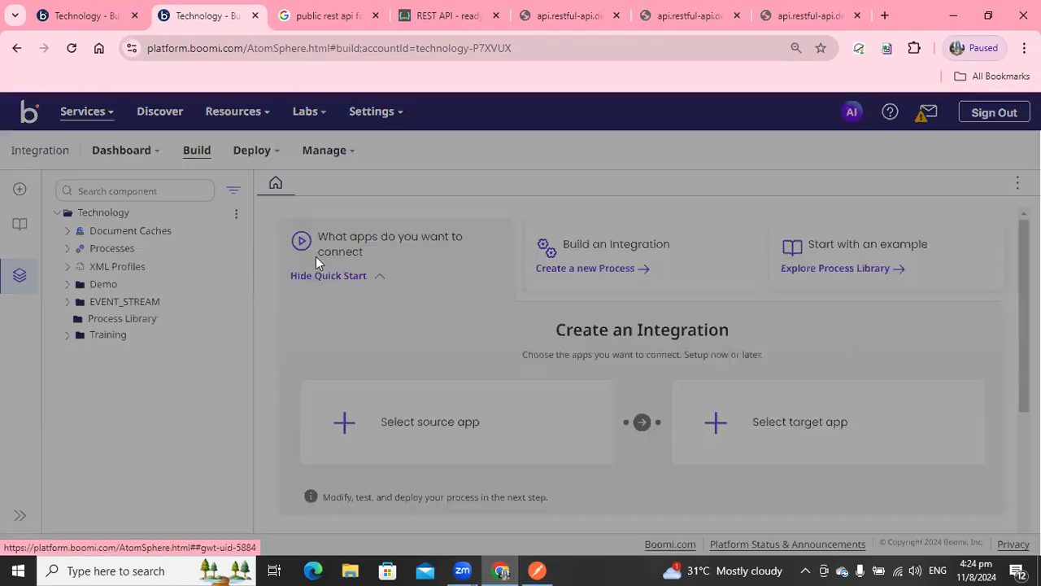
{"action": "type", "text": "HT"}
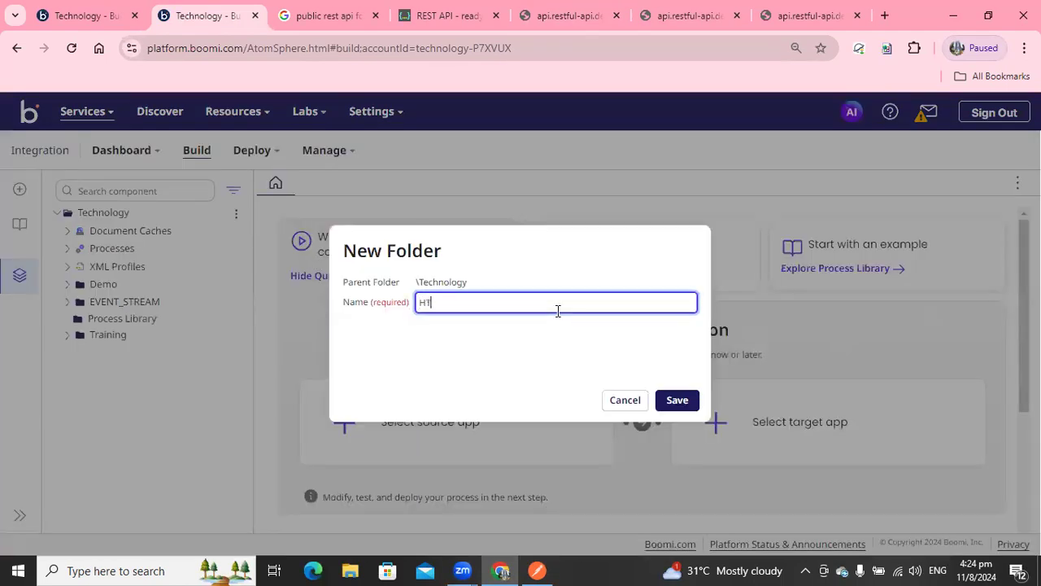
{"action": "type", "text": "TP Client cONNEC"}
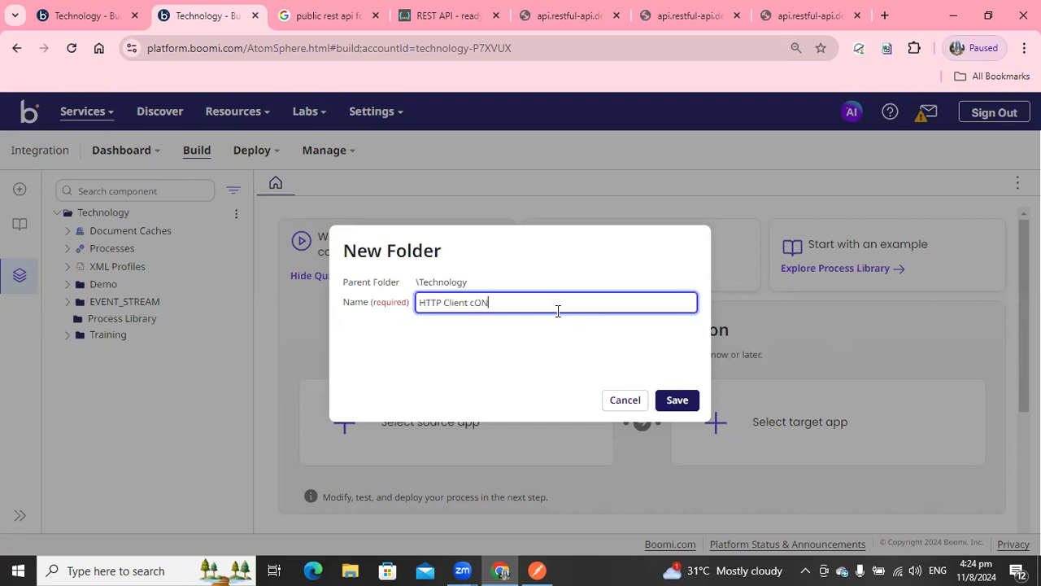
{"action": "key", "text": "BackSpace"}
{"action": "key", "text": "BackSpace"}
{"action": "type", "text": "Connect"}
{"action": "left_click", "coordinate": [677, 399]}
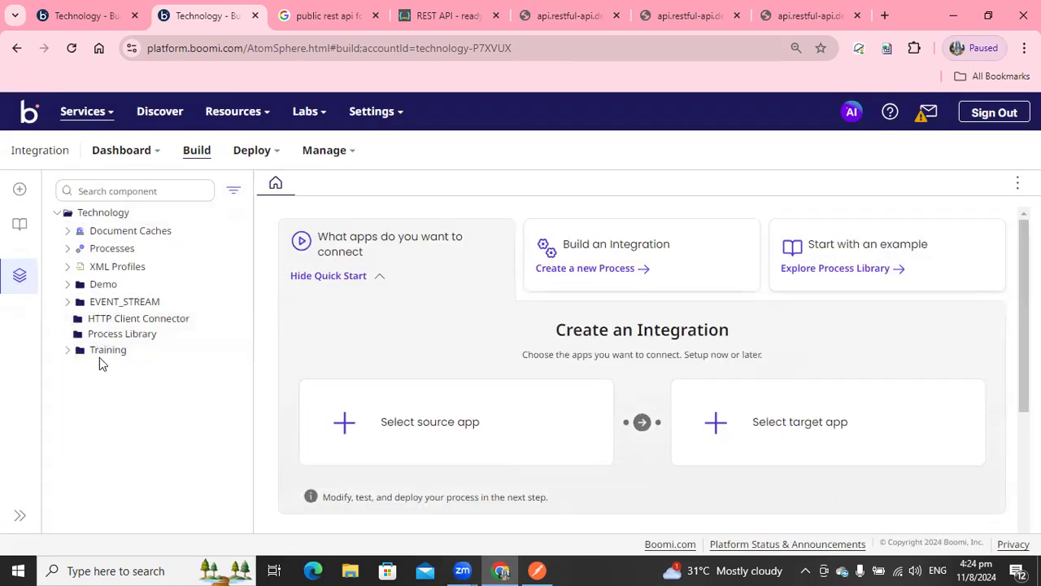
Create a new Process component in the HTTP Client Connector folder with a No Data start shape.
{"action": "left_click", "coordinate": [235, 319]}
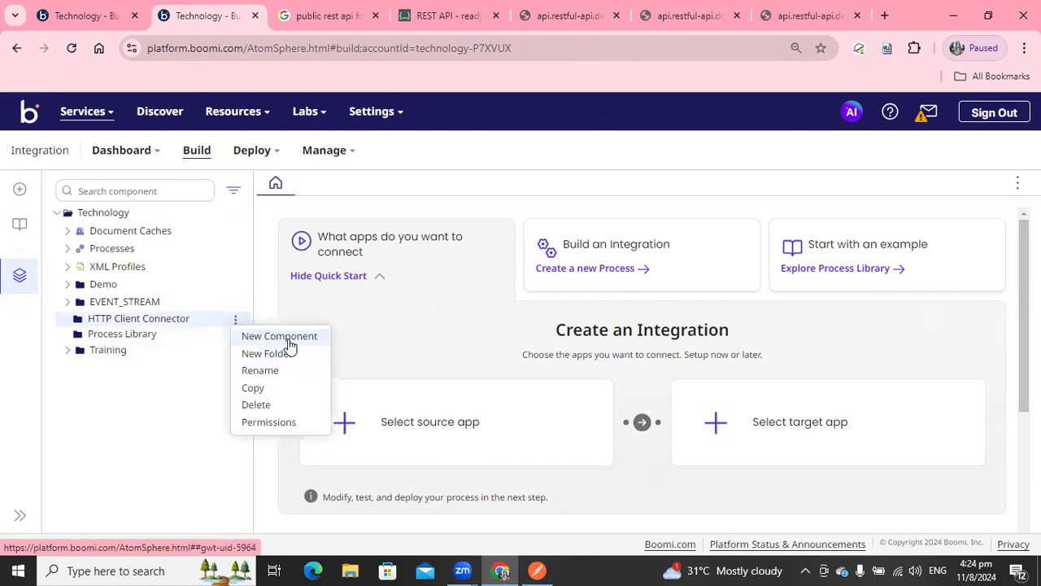
{"action": "left_click", "coordinate": [289, 340]}
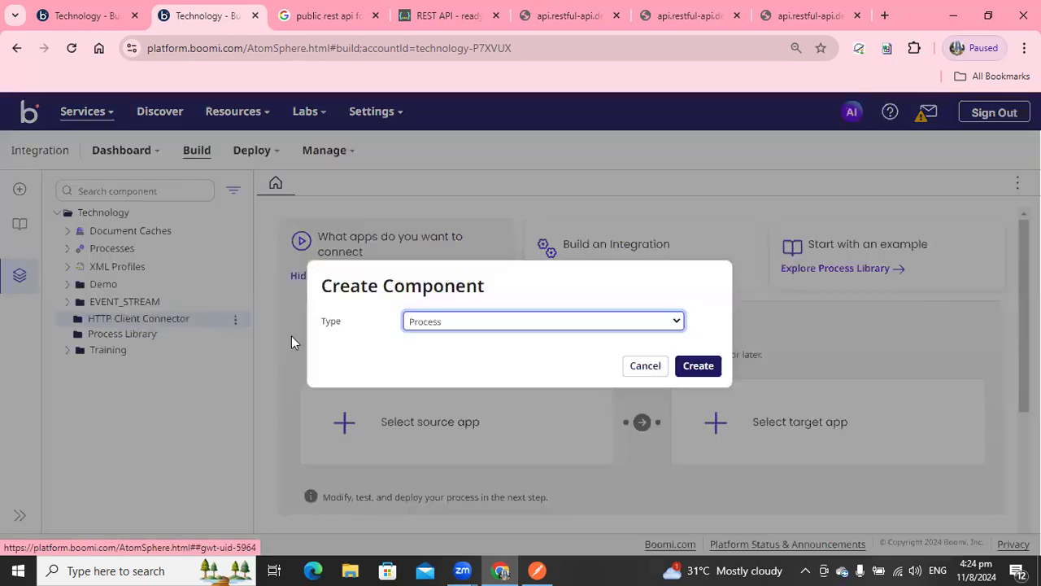
{"action": "left_click", "coordinate": [701, 370]}
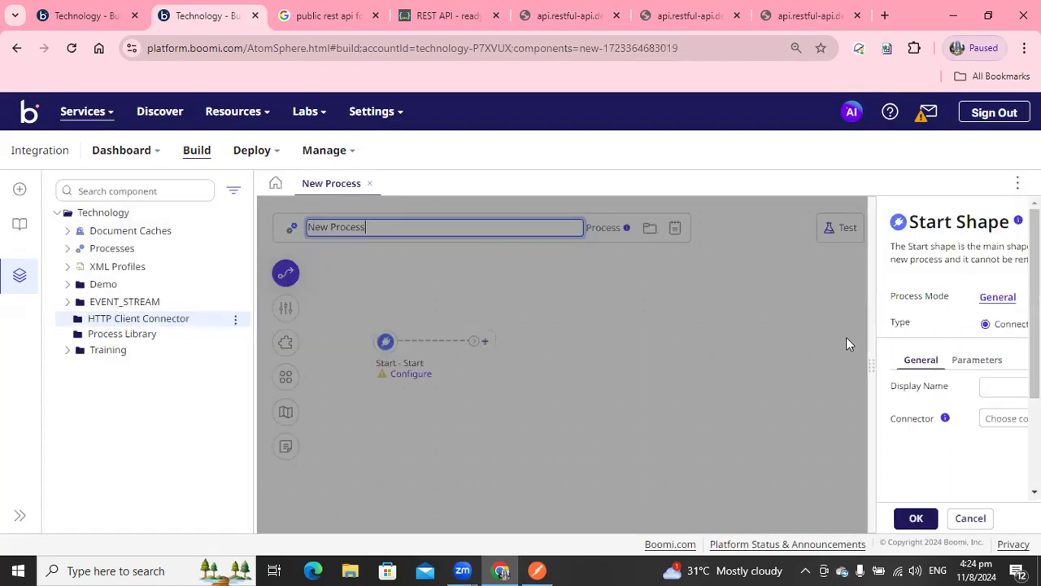
{"action": "left_click", "coordinate": [957, 324]}
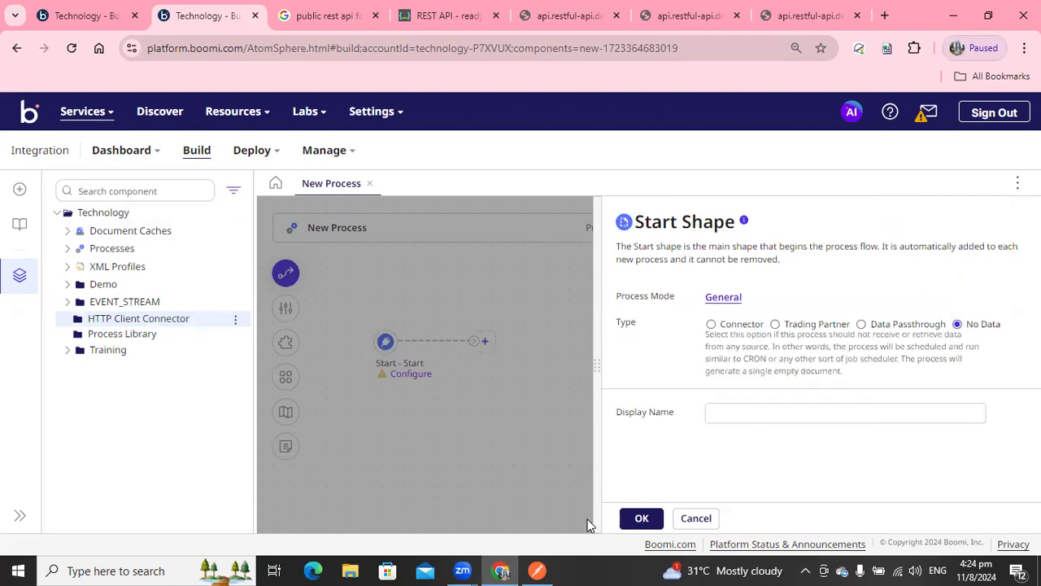
{"action": "left_click", "coordinate": [642, 518]}
Rename the process to "Consume REST Webservices(HTTPS)".
{"action": "left_click", "coordinate": [366, 229]}
{"action": "key", "text": "ctrl+a"}
{"action": "type", "text": "Cons"}
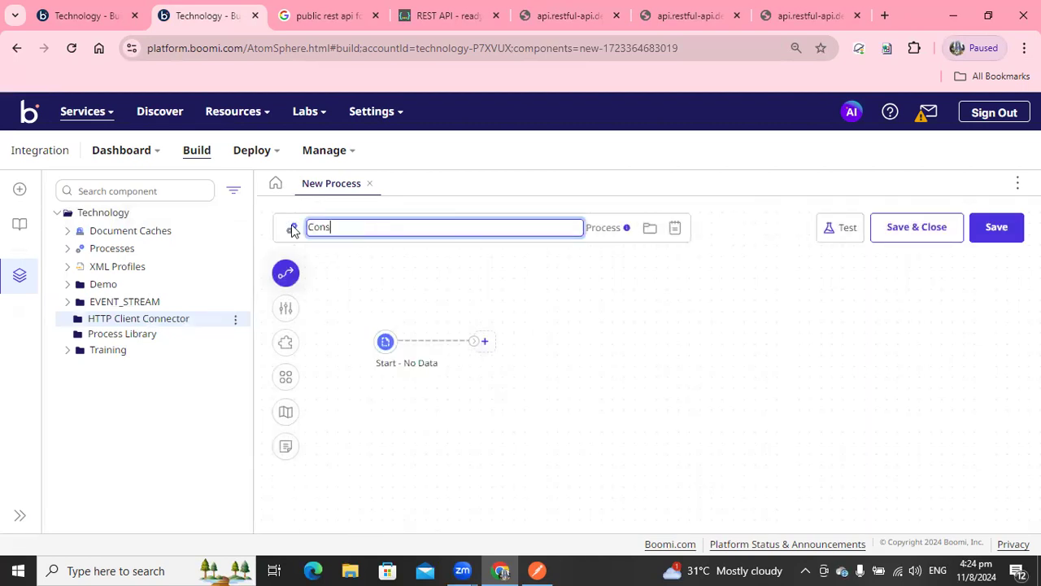
{"action": "type", "text": "ume RE"}
{"action": "type", "text": "ST Webservice"}
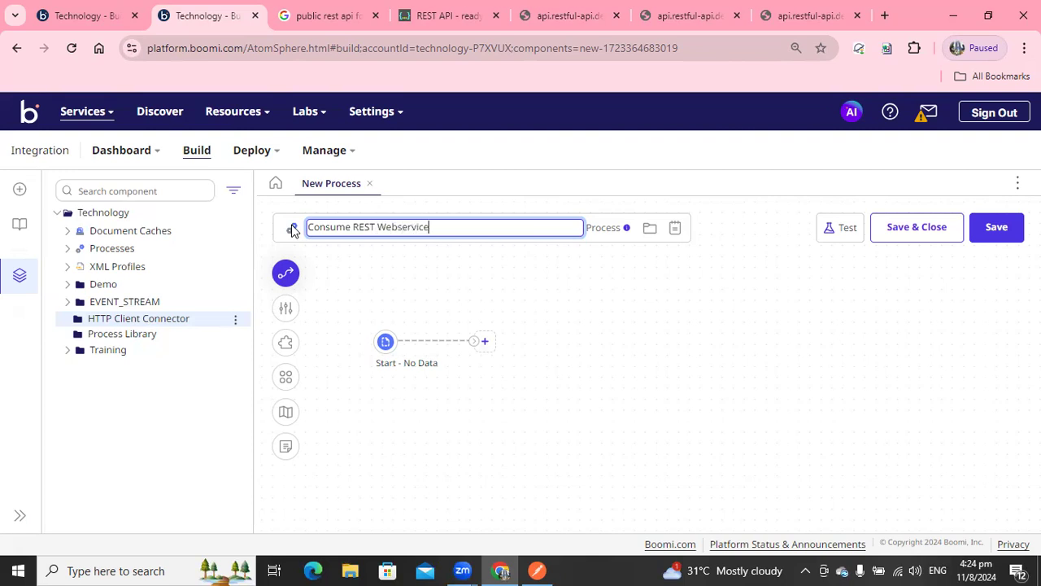
{"action": "type", "text": "s(HTTPS)"}
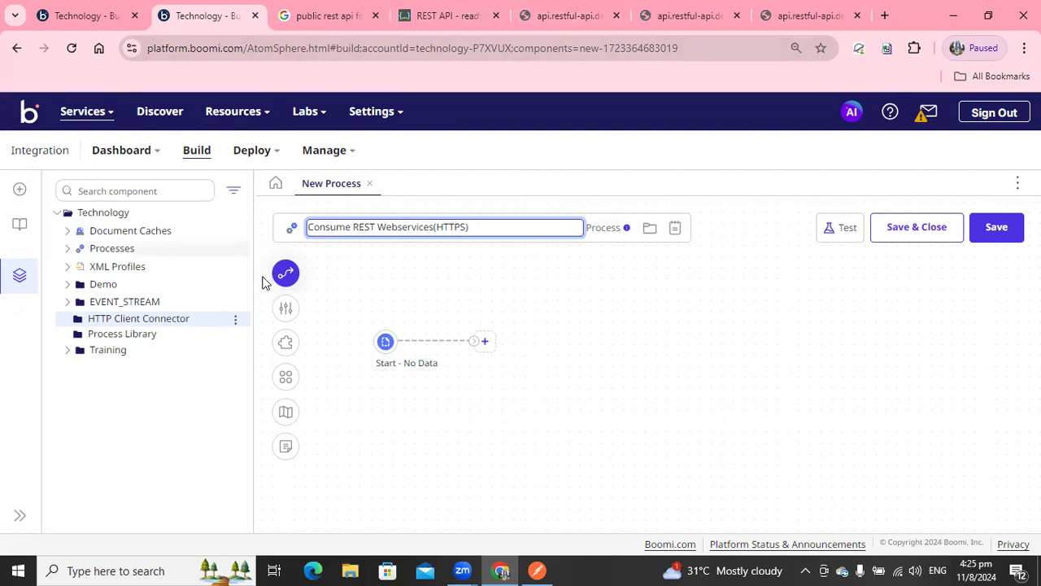
Add an HTTP Client connector shape after the No Data start shape.
{"action": "left_click", "coordinate": [484, 341]}
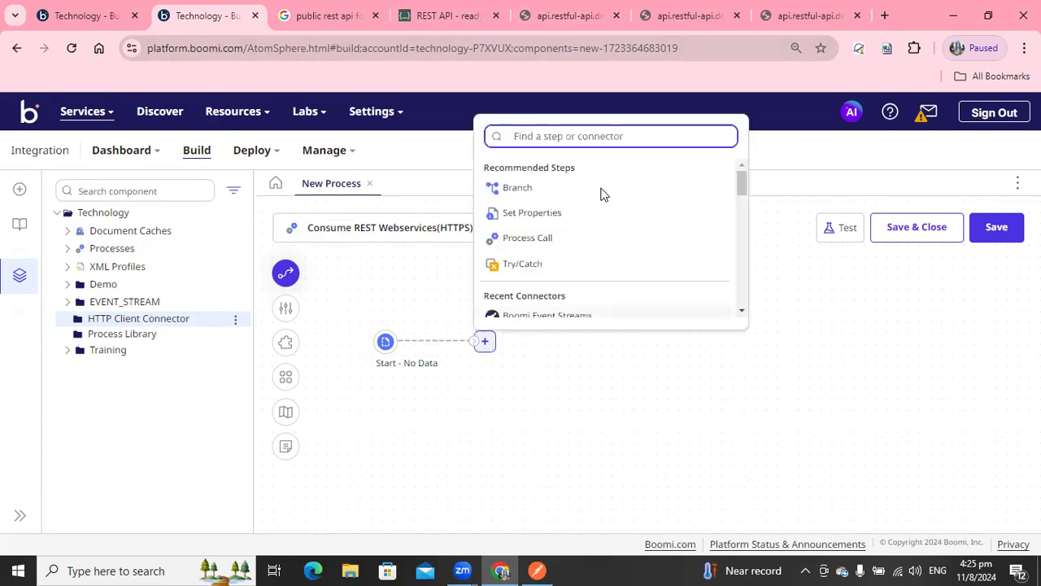
{"action": "type", "text": "htt"}
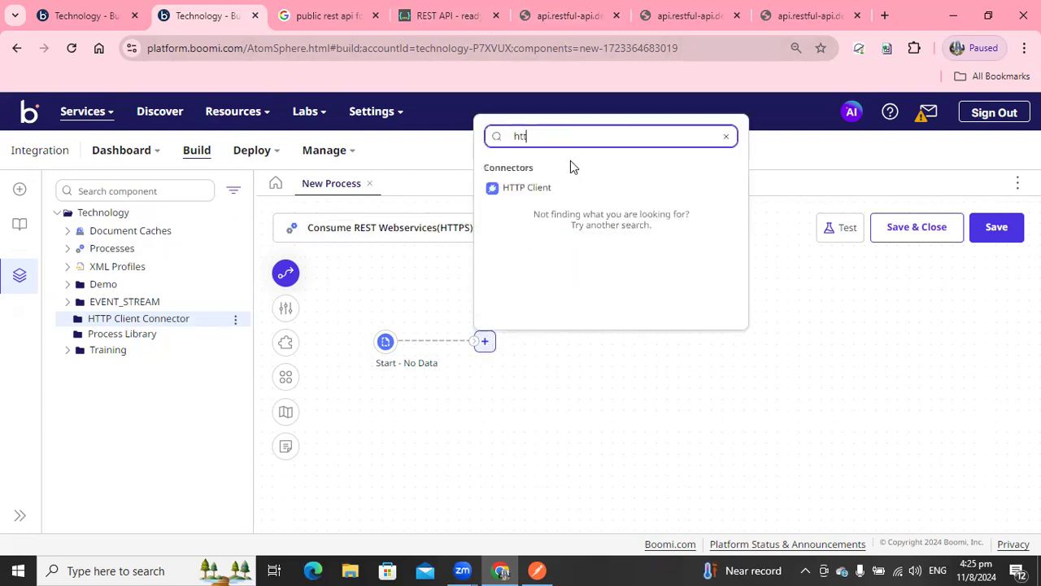
{"action": "left_click", "coordinate": [525, 187]}
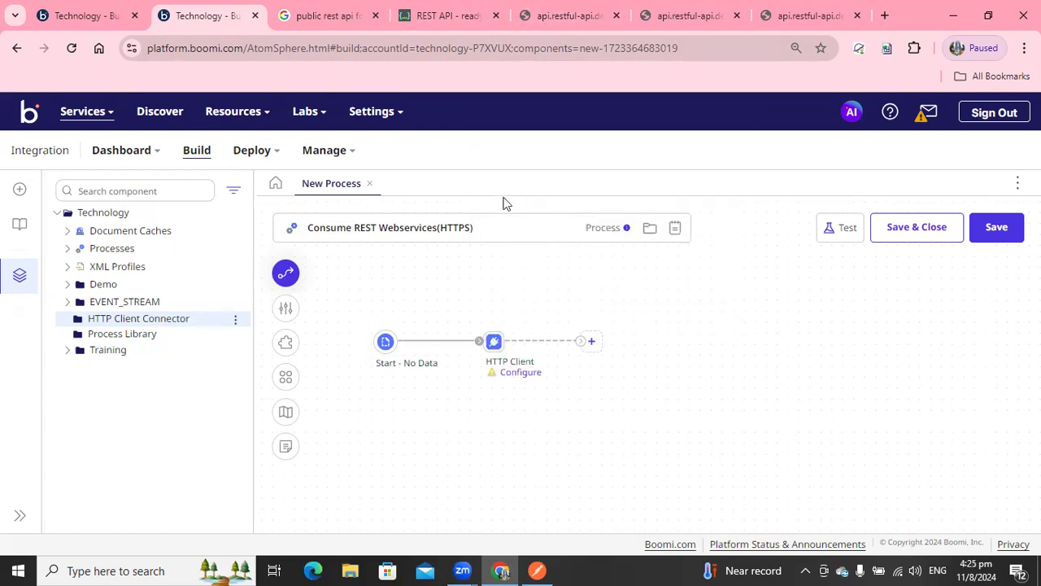
Open the HTTP Client shape's configuration and review the available Action choices.
{"action": "mouse_move", "coordinate": [494, 346]}
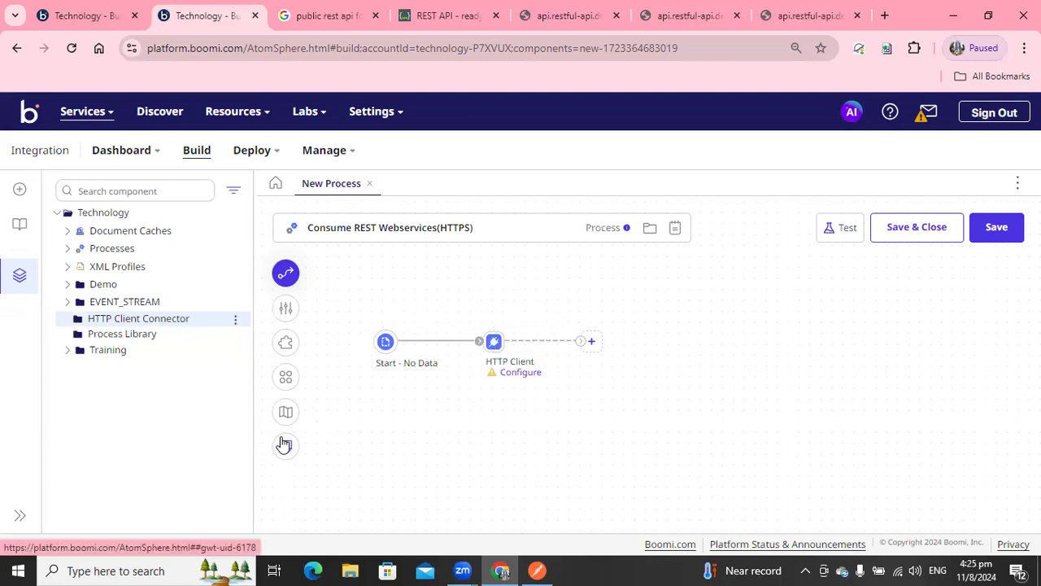
{"action": "left_click", "coordinate": [493, 340]}
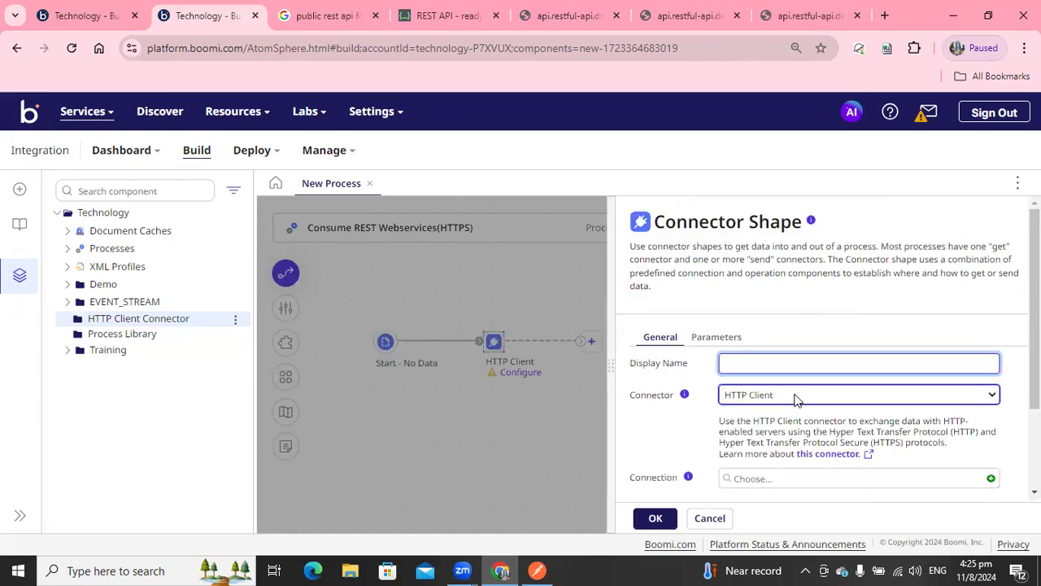
{"action": "left_click", "coordinate": [795, 397]}
{"action": "left_click", "coordinate": [628, 299]}
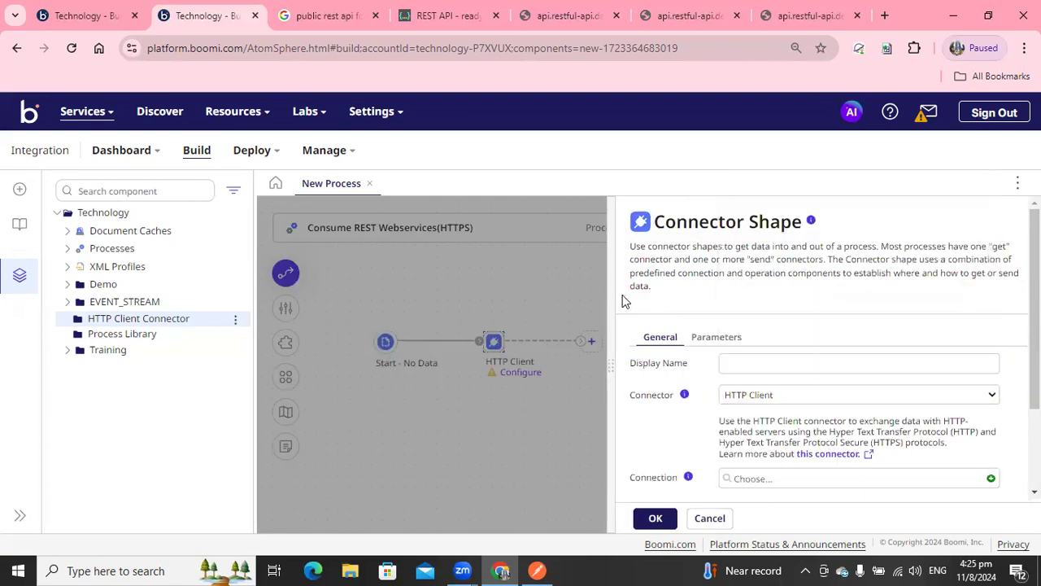
{"action": "scroll", "coordinate": [628, 299], "scroll_direction": "down", "scroll_amount": 3}
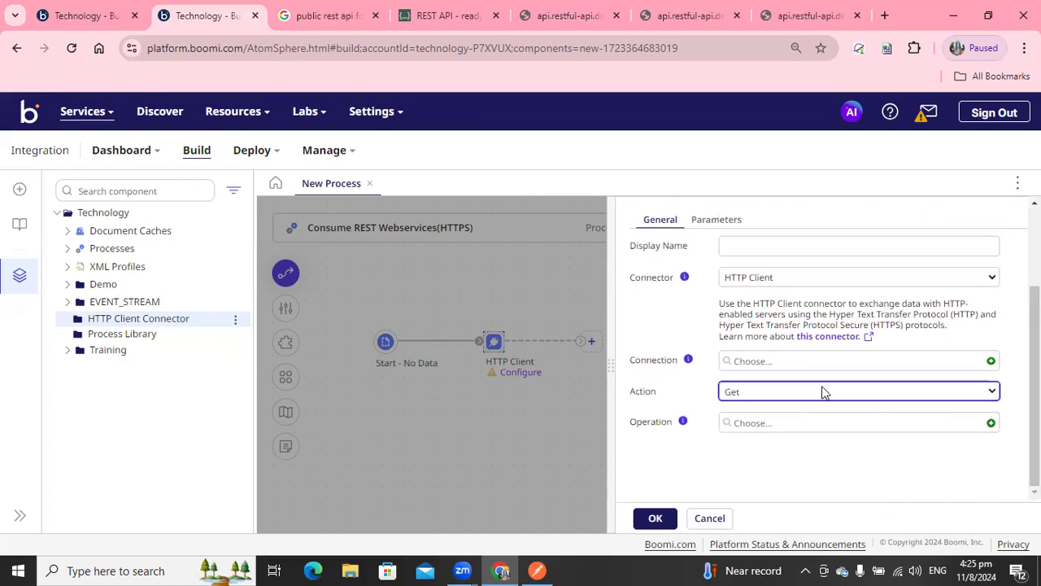
{"action": "left_click", "coordinate": [746, 393]}
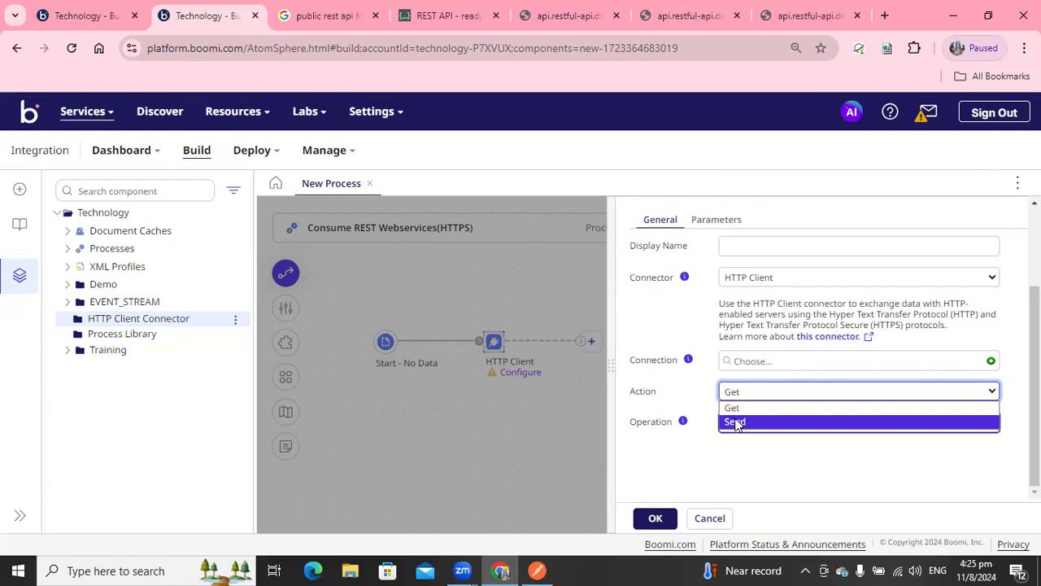
{"action": "left_click", "coordinate": [785, 277]}
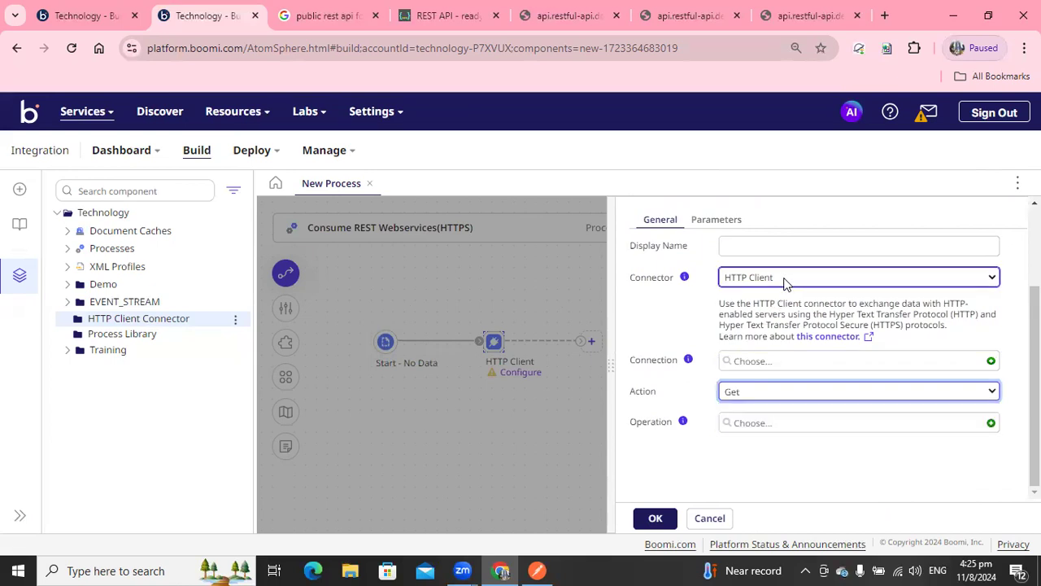
Search the connector list for "http" and "rest" connectors without changing the connector.
{"action": "left_click", "coordinate": [784, 279]}
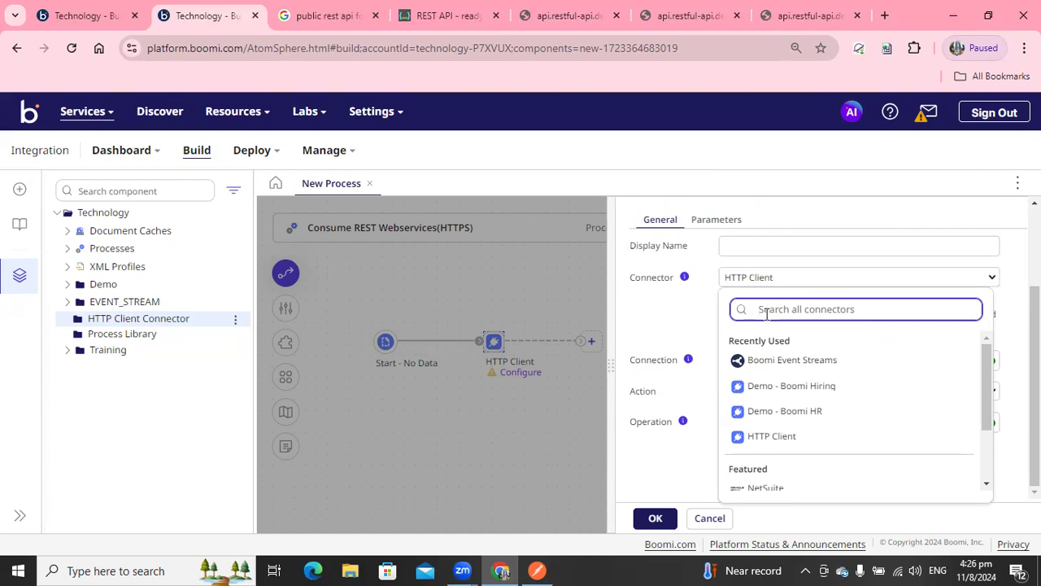
{"action": "type", "text": "http"}
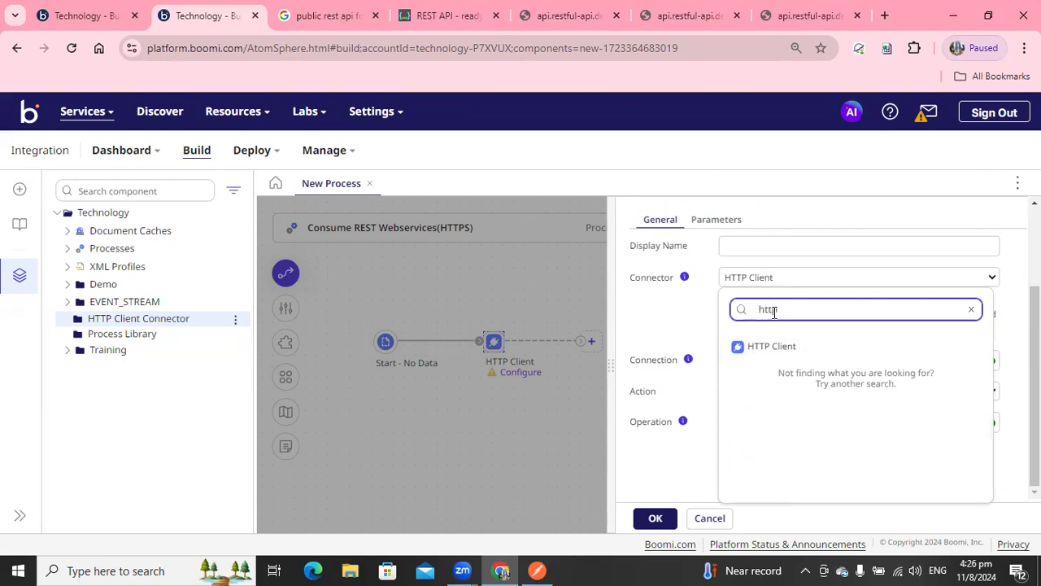
{"action": "left_click_drag", "start_coordinate": [818, 310], "coordinate": [738, 311]}
{"action": "type", "text": "rest"}
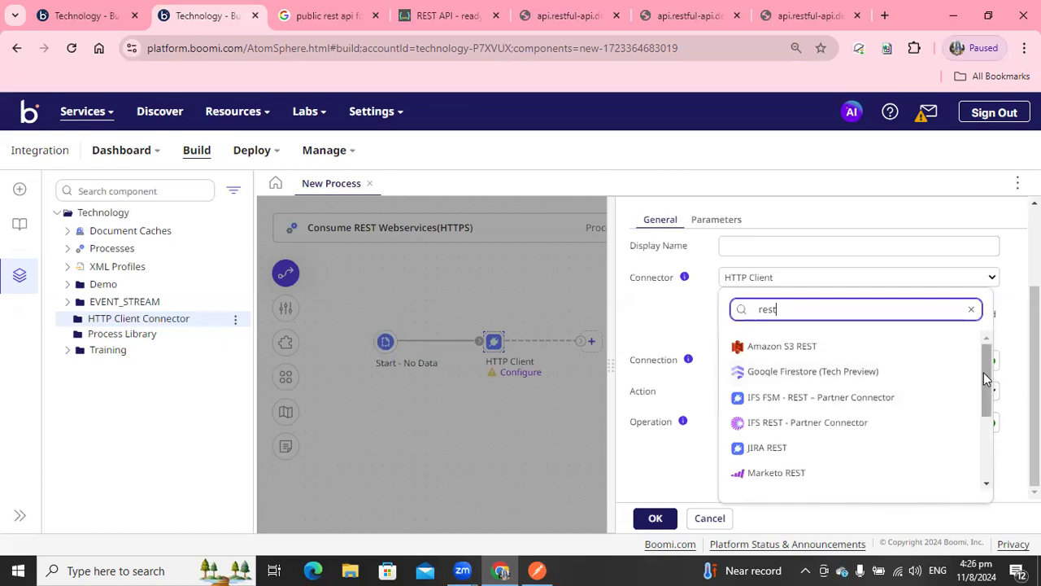
{"action": "left_click_drag", "start_coordinate": [983, 372], "coordinate": [978, 430]}
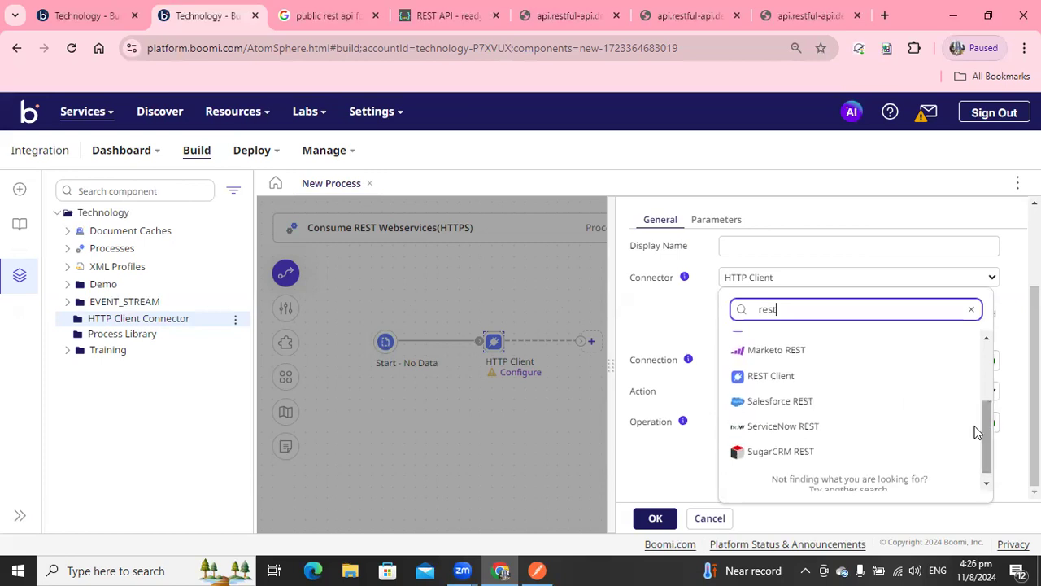
{"action": "left_click", "coordinate": [685, 338]}
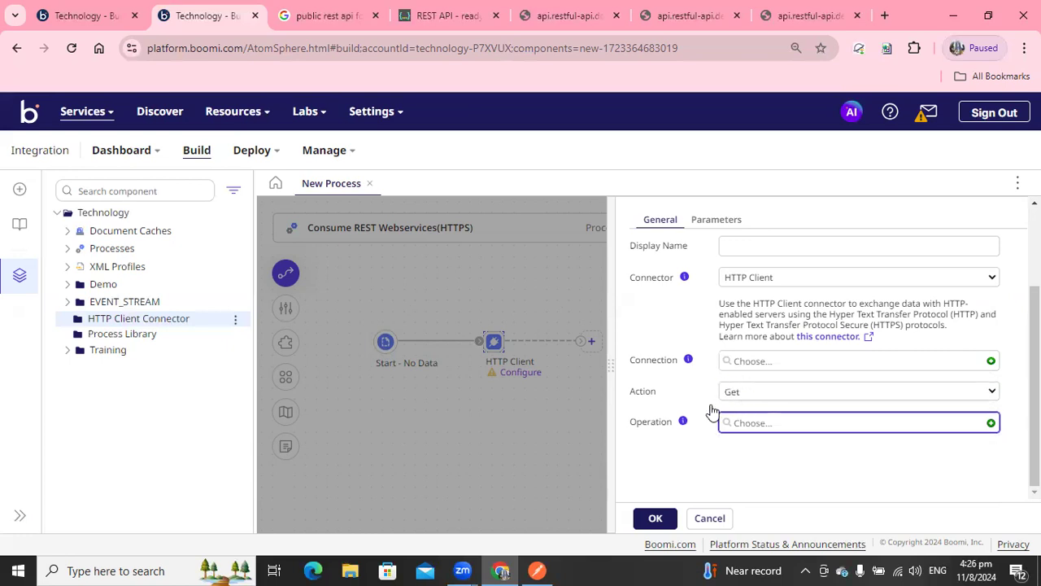
{"action": "left_click", "coordinate": [742, 397]}
{"action": "left_click", "coordinate": [698, 399]}
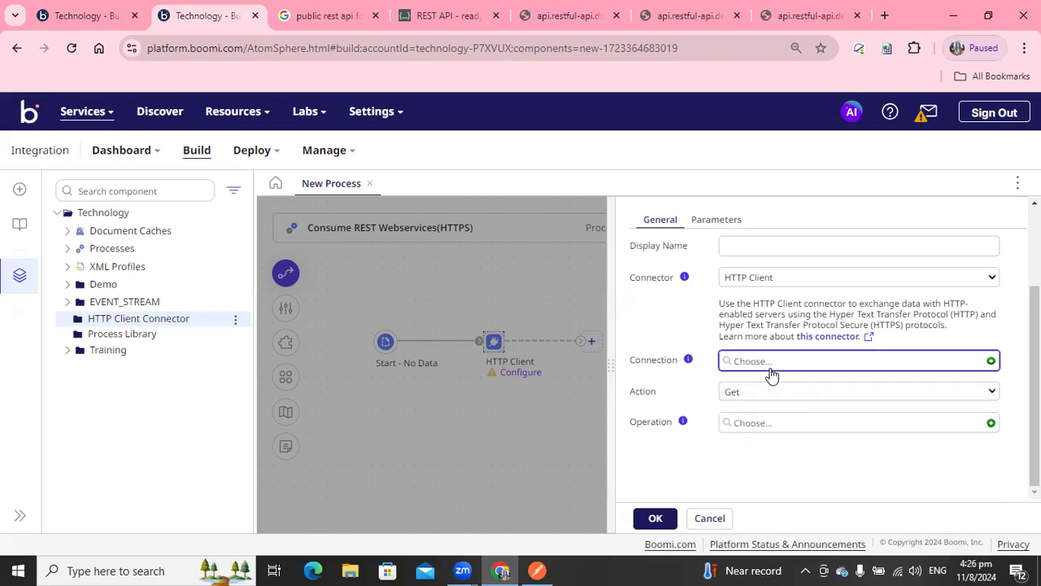
{"action": "left_click", "coordinate": [756, 368]}
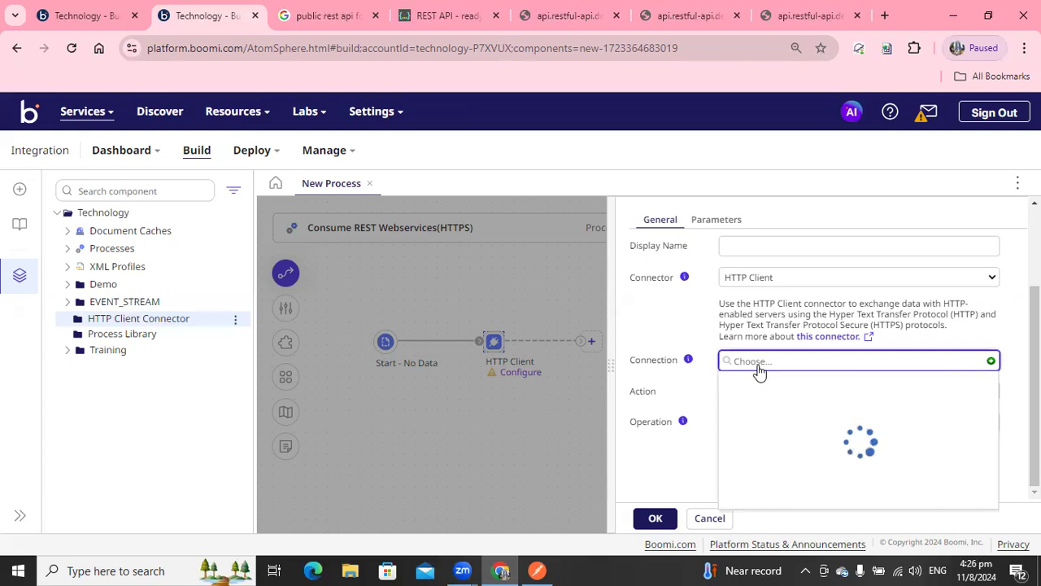
{"action": "left_click", "coordinate": [991, 360]}
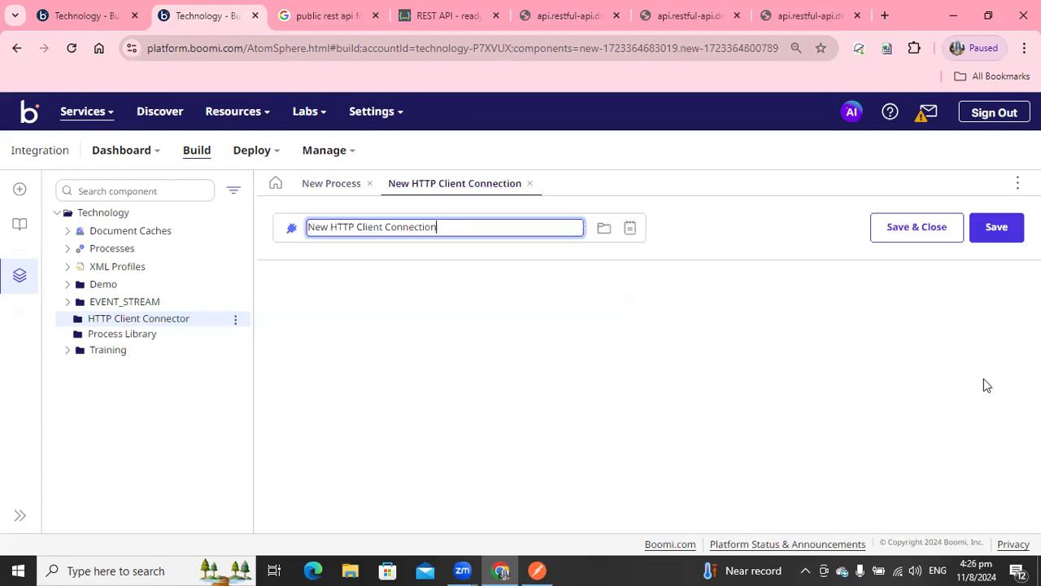
{"action": "left_click_drag", "start_coordinate": [449, 228], "coordinate": [309, 226]}
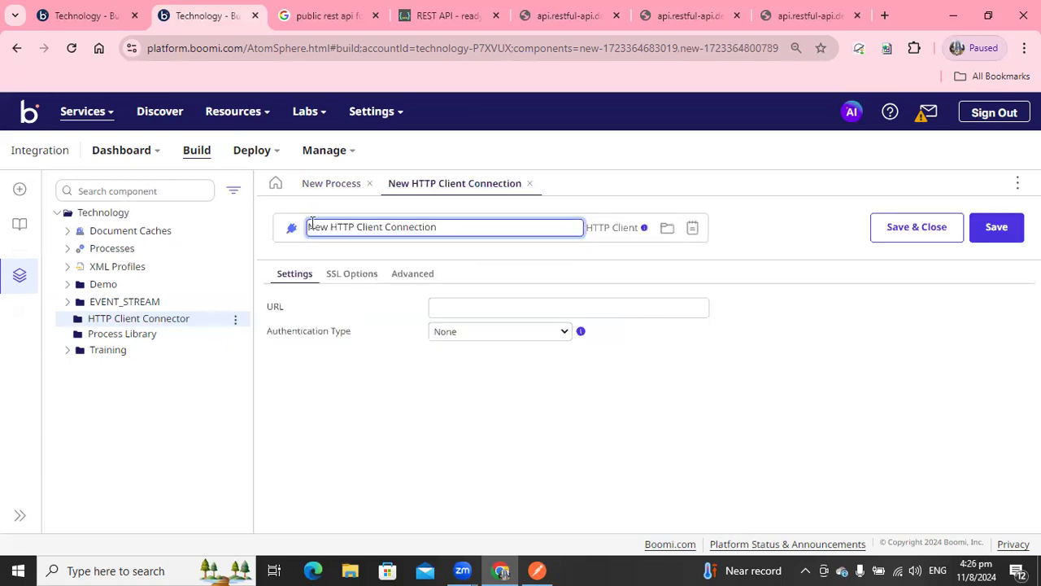
{"action": "left_click", "coordinate": [537, 570]}
{"action": "left_click", "coordinate": [509, 130]}
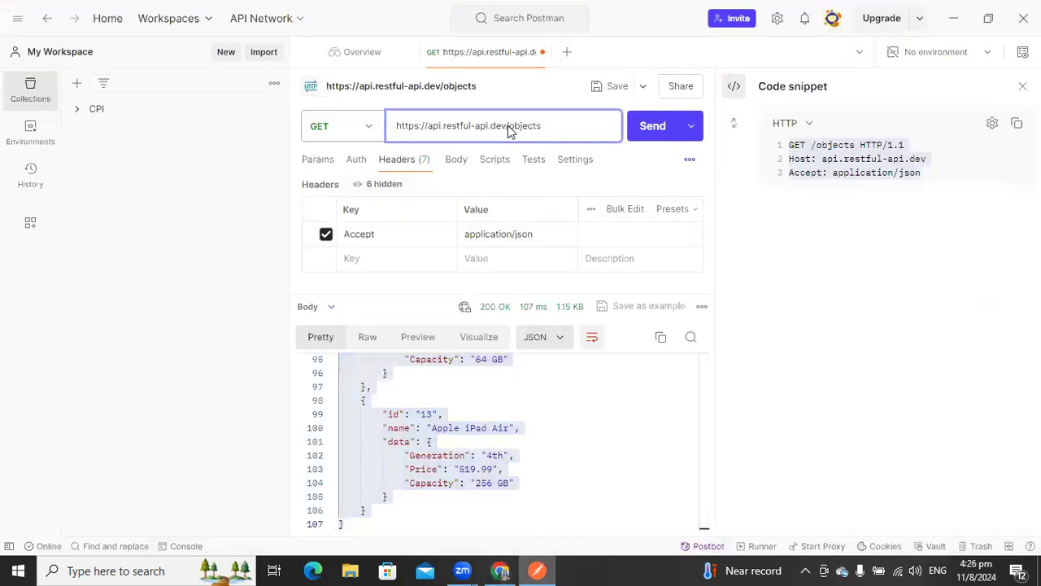
{"action": "left_click_drag", "start_coordinate": [508, 128], "coordinate": [370, 125]}
{"action": "key", "text": "ctrl+c"}
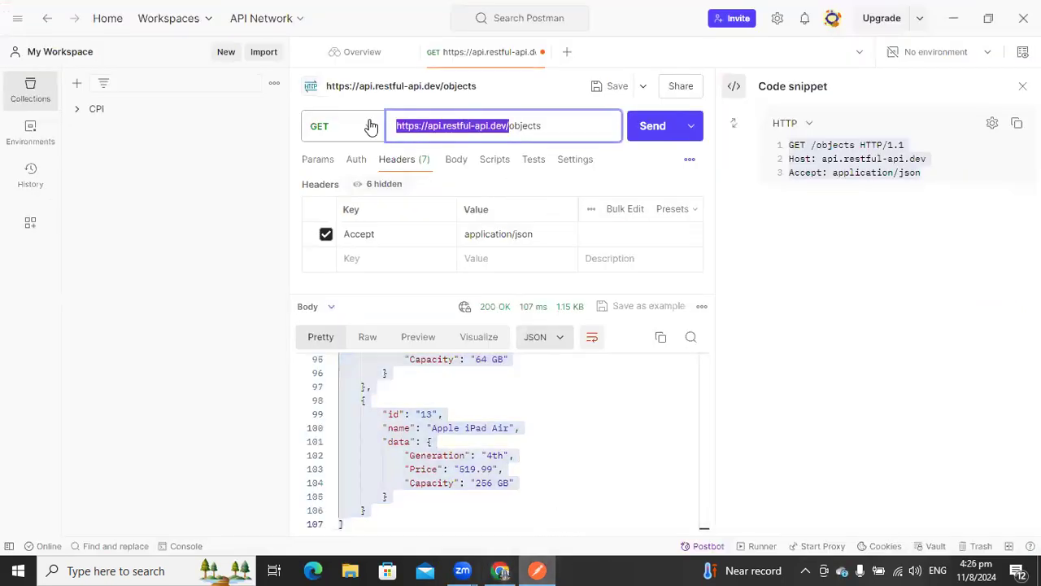
{"action": "left_click", "coordinate": [535, 571]}
{"action": "left_click", "coordinate": [502, 306]}
{"action": "key", "text": "ctrl+v"}
{"action": "key", "text": "ctrl+f"}
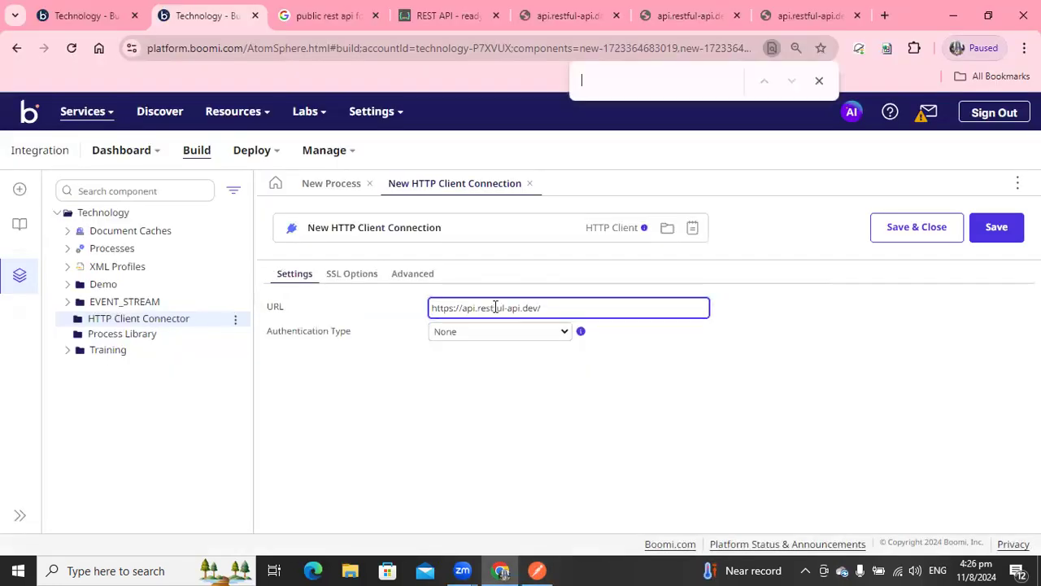
Rename the connection to "REST API Connection" and save and close it.
{"action": "left_click", "coordinate": [438, 228]}
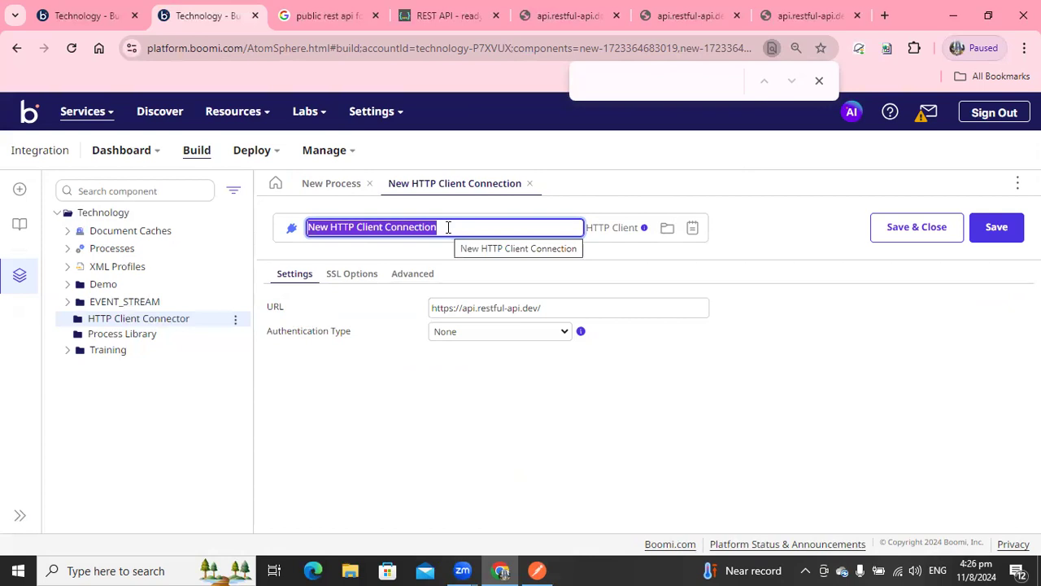
{"action": "type", "text": "RE"}
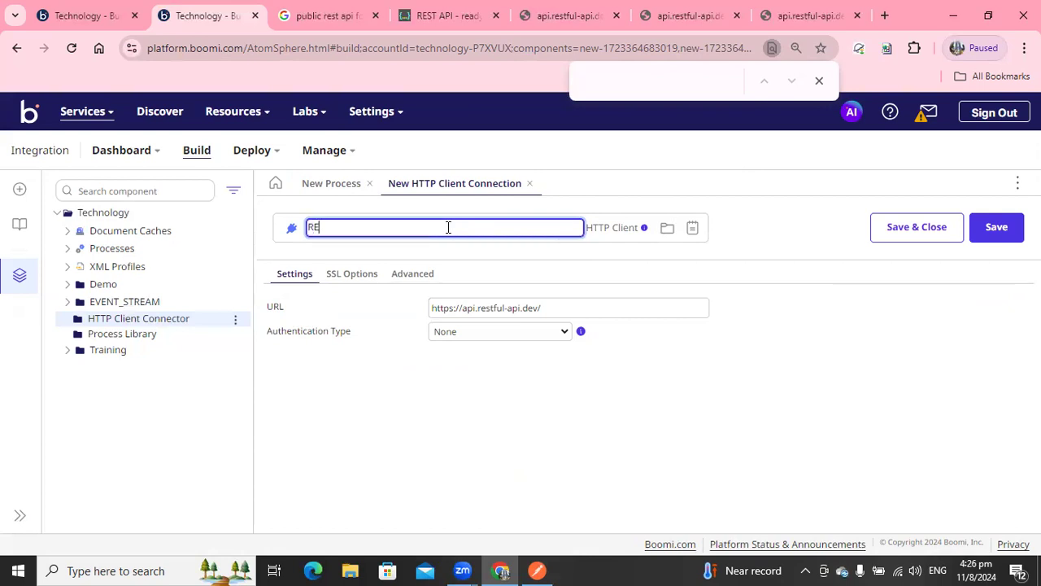
{"action": "type", "text": "ST API Connection"}
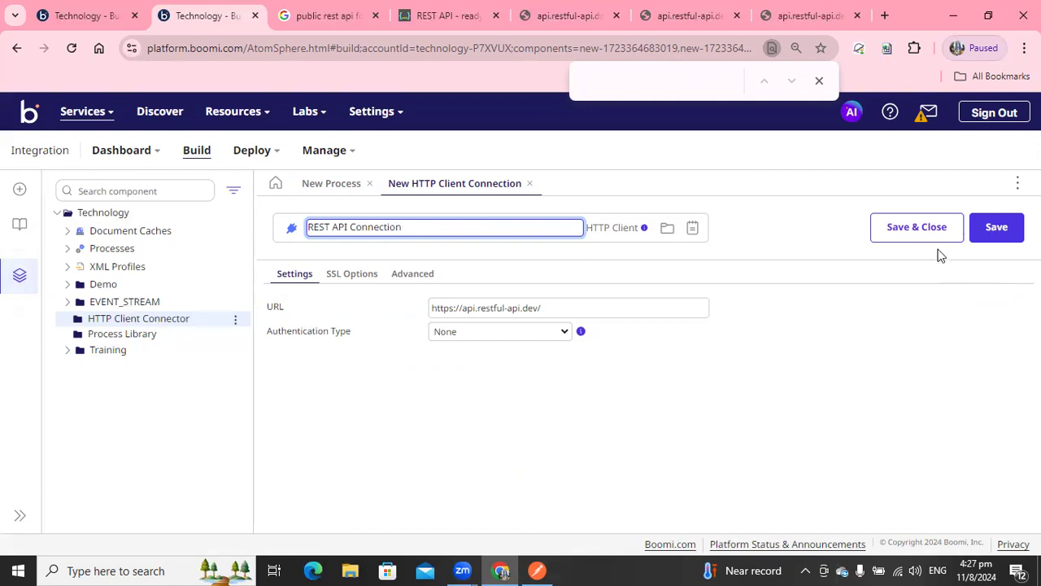
{"action": "left_click", "coordinate": [916, 230]}
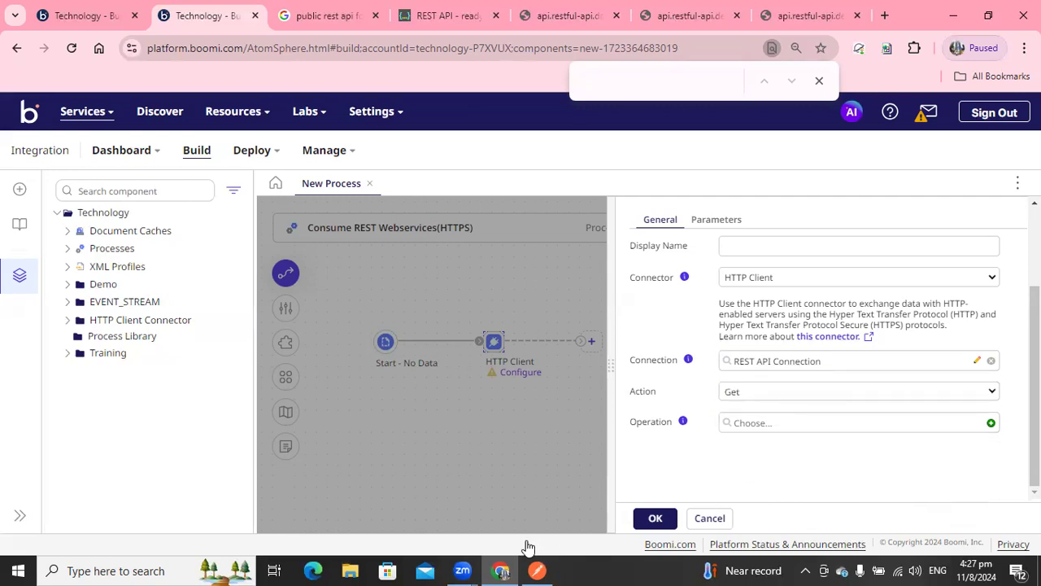
Create a new HTTP Client operation for the shape and name it "List of Objects".
{"action": "left_click", "coordinate": [537, 571]}
{"action": "left_click_drag", "start_coordinate": [397, 125], "coordinate": [508, 126]}
{"action": "left_click", "coordinate": [537, 570]}
{"action": "left_click", "coordinate": [990, 425]}
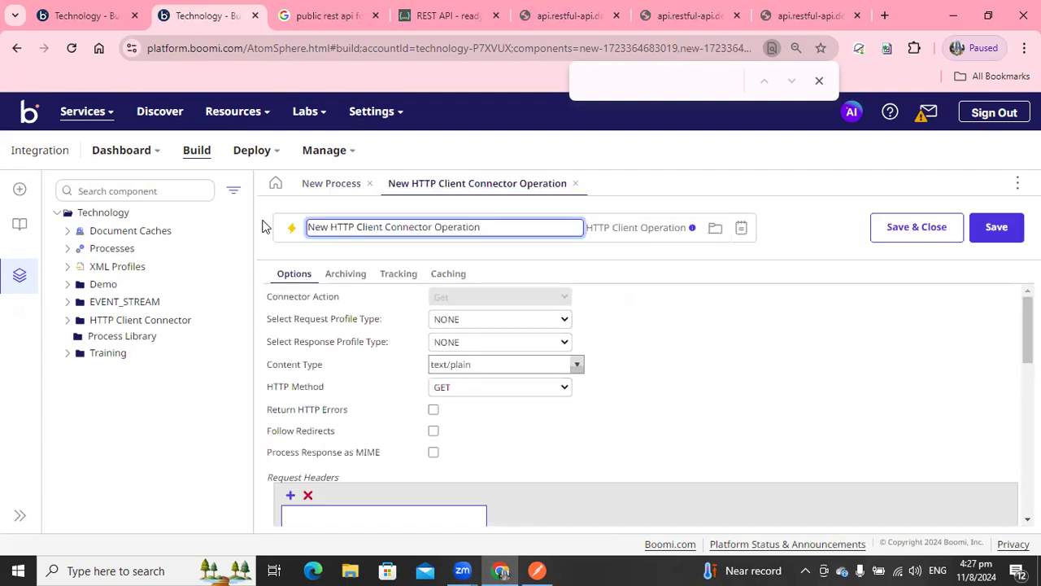
{"action": "left_click_drag", "start_coordinate": [253, 214], "coordinate": [228, 215]}
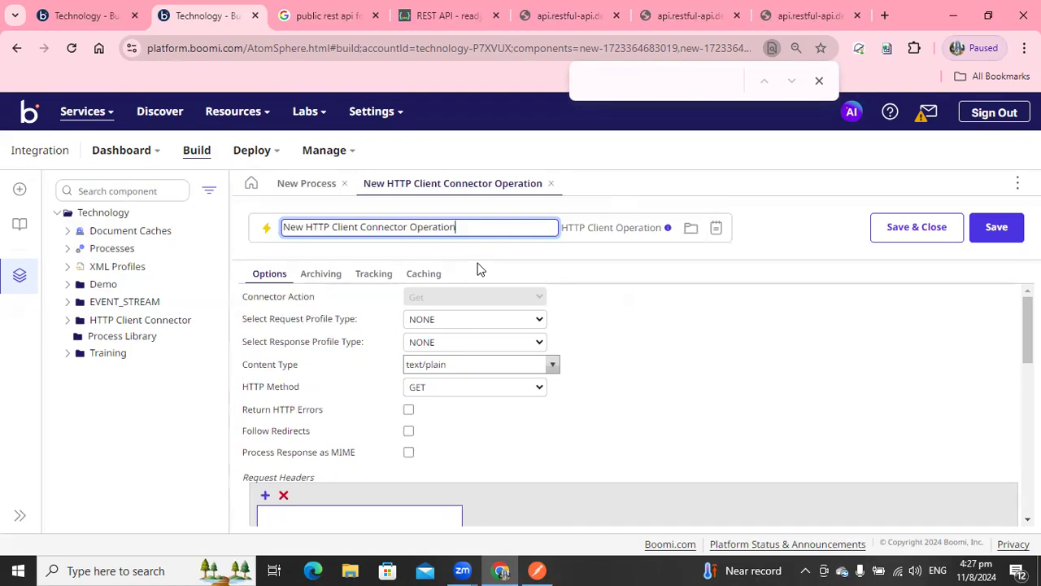
{"action": "left_click_drag", "start_coordinate": [474, 228], "coordinate": [276, 218]}
{"action": "key", "text": "BackSpace"}
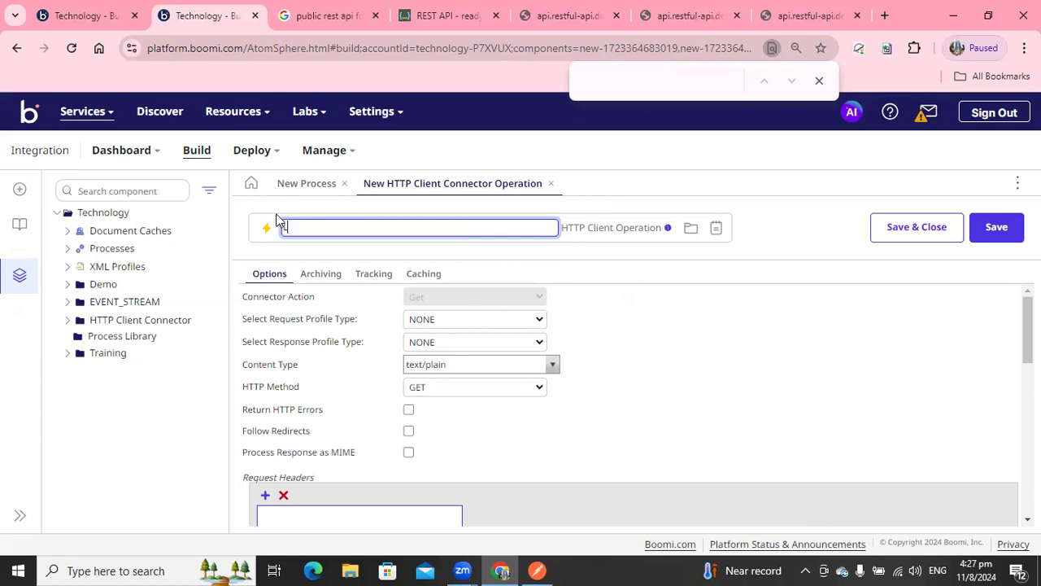
{"action": "type", "text": "List of Objects"}
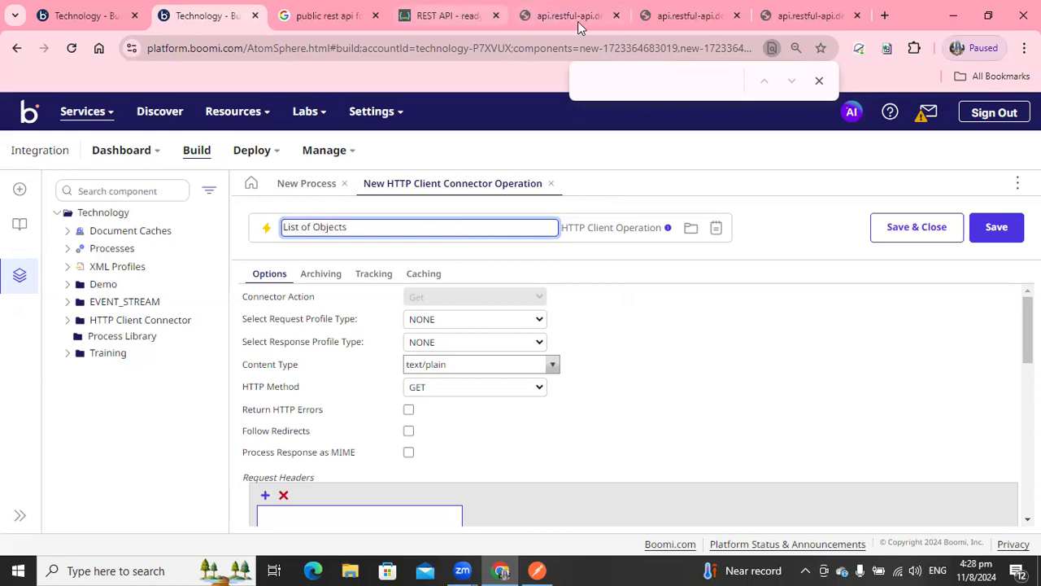
Review the list-all-objects endpoint on the REST API page and the operation's request and response profile options.
{"action": "left_click", "coordinate": [447, 15]}
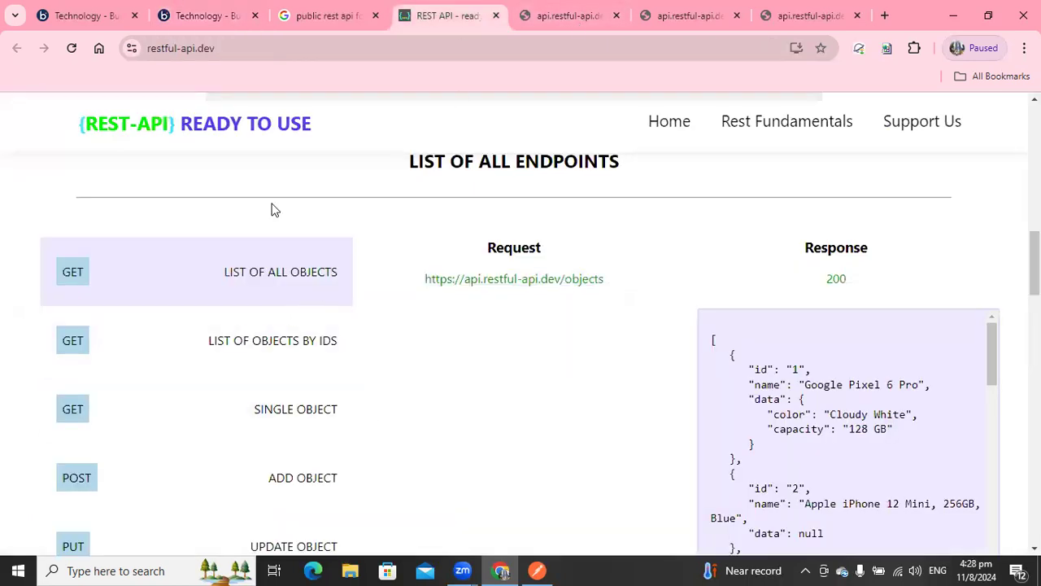
{"action": "left_click", "coordinate": [183, 26]}
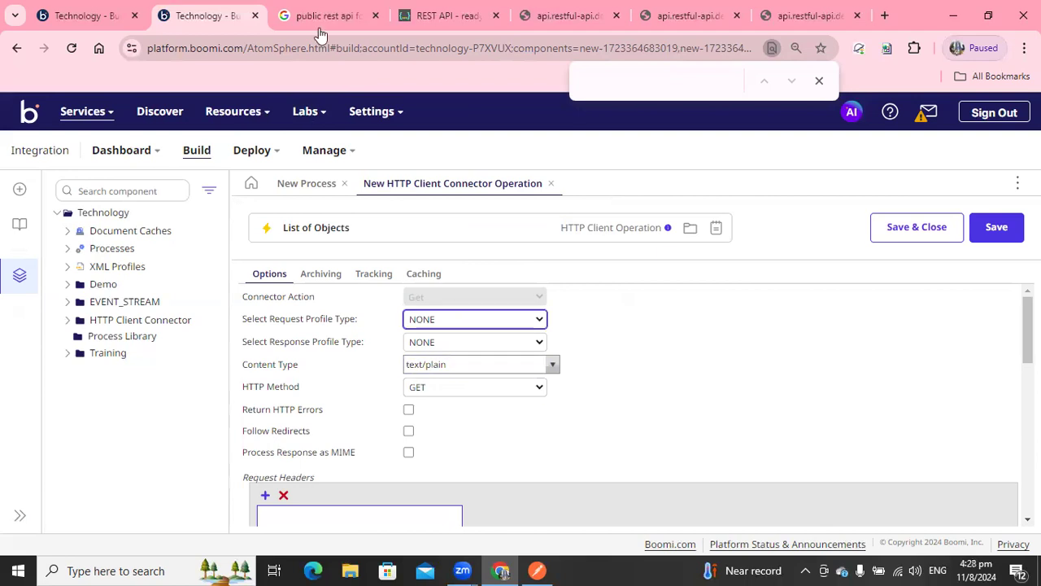
{"action": "left_click_drag", "start_coordinate": [259, 320], "coordinate": [345, 319]}
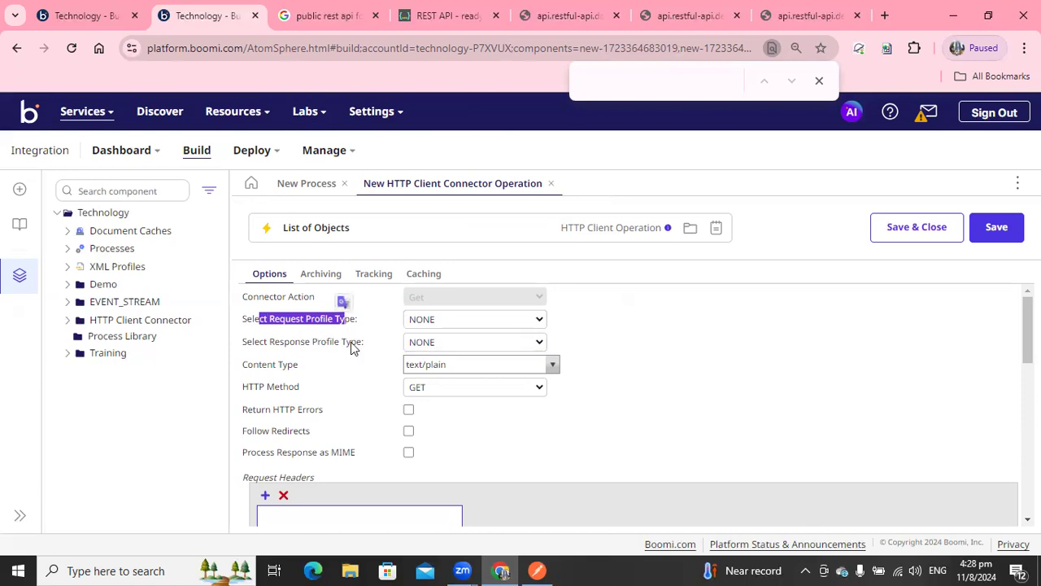
{"action": "left_click_drag", "start_coordinate": [270, 347], "coordinate": [348, 350]}
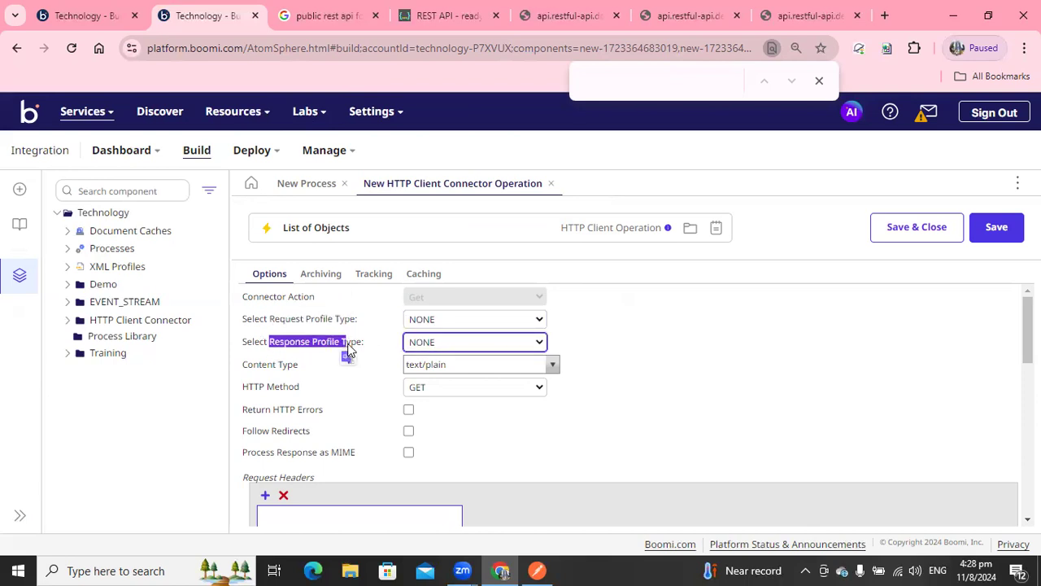
{"action": "left_click", "coordinate": [436, 345]}
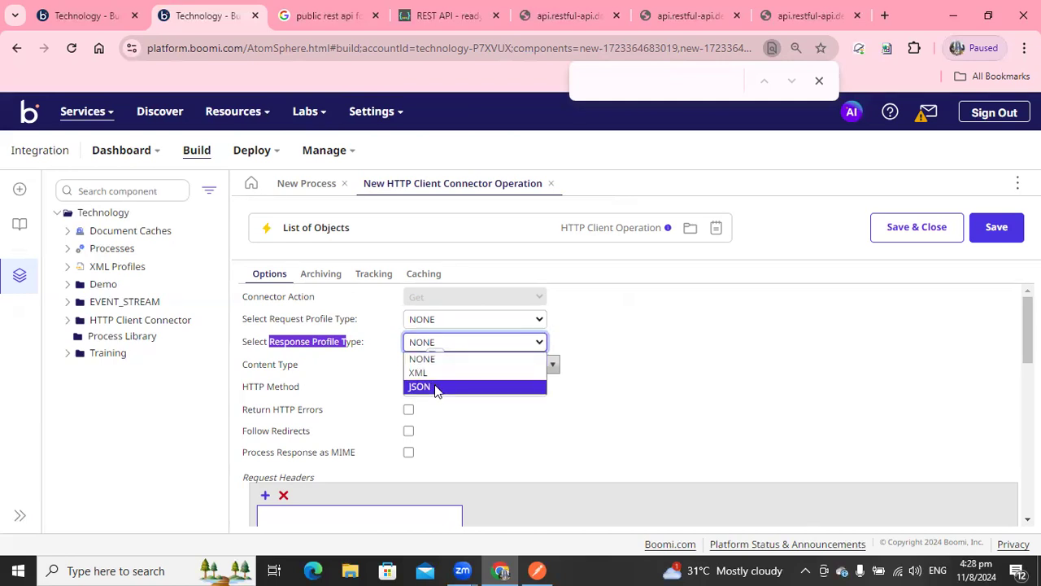
{"action": "left_click", "coordinate": [664, 375]}
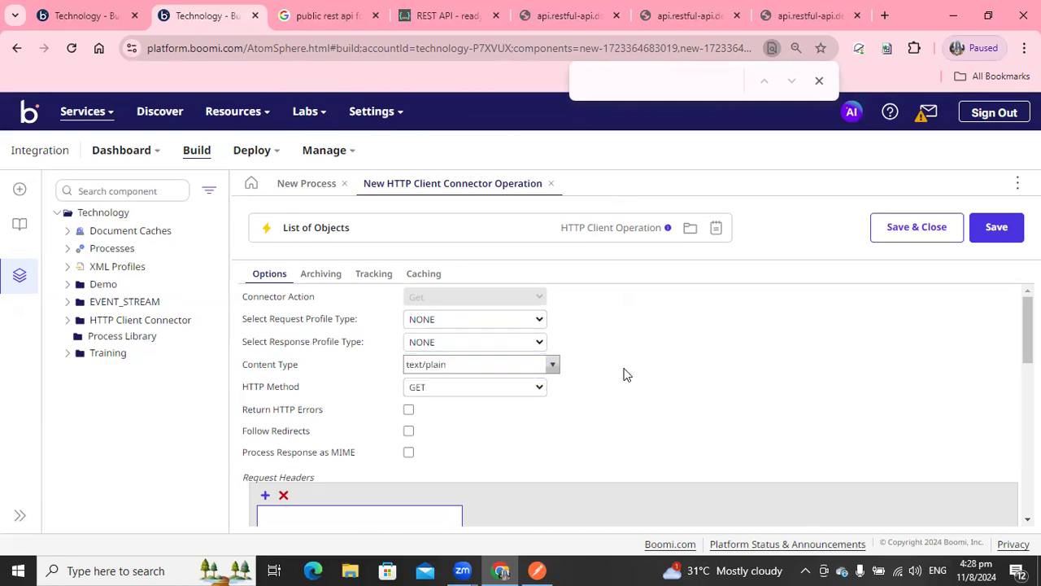
Set the operation's content type to application/json.
{"action": "left_click", "coordinate": [469, 374]}
{"action": "left_click_drag", "start_coordinate": [266, 343], "coordinate": [439, 348]}
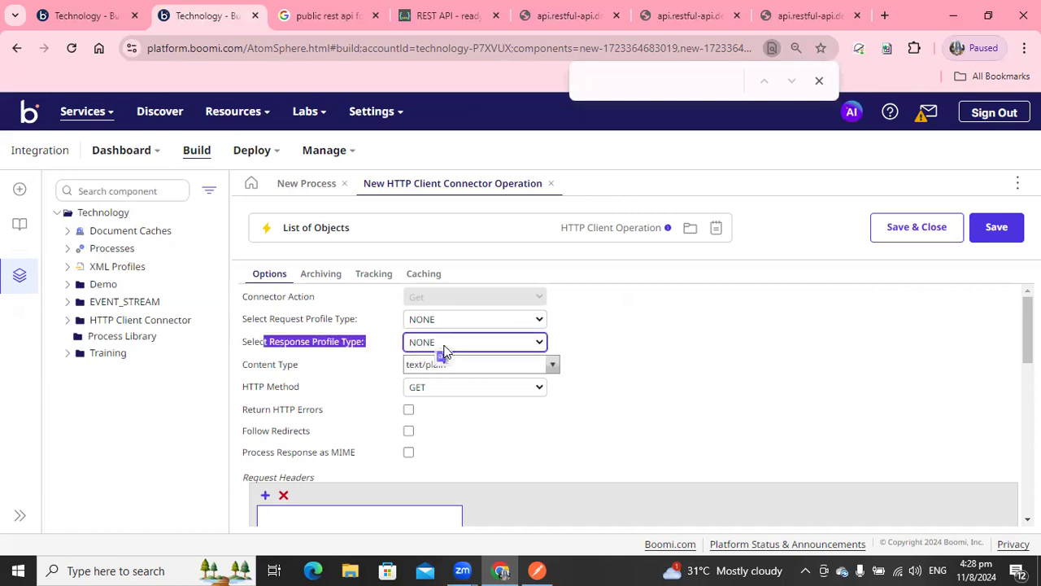
{"action": "left_click", "coordinate": [305, 348]}
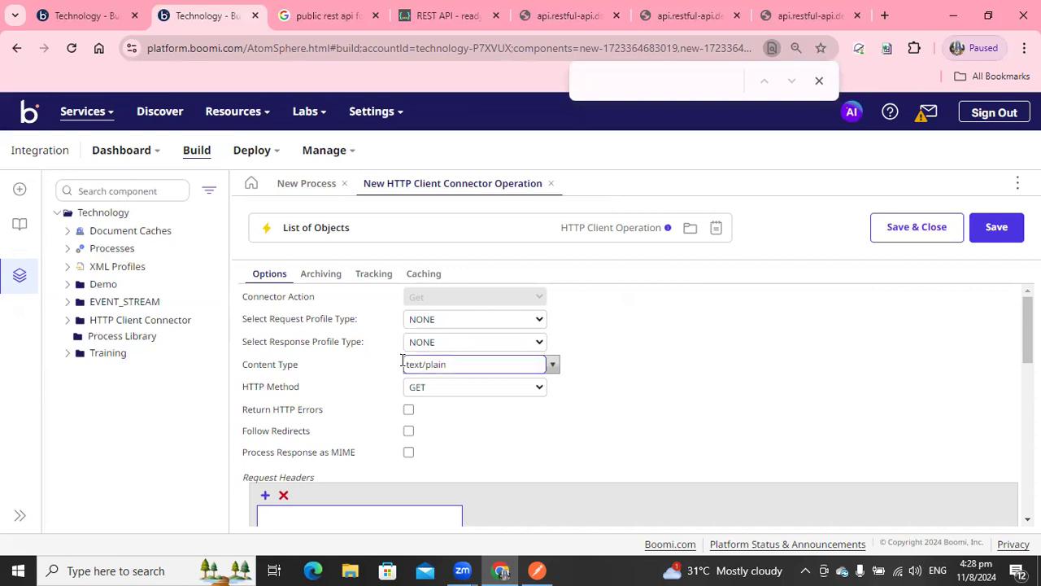
{"action": "left_click", "coordinate": [552, 367]}
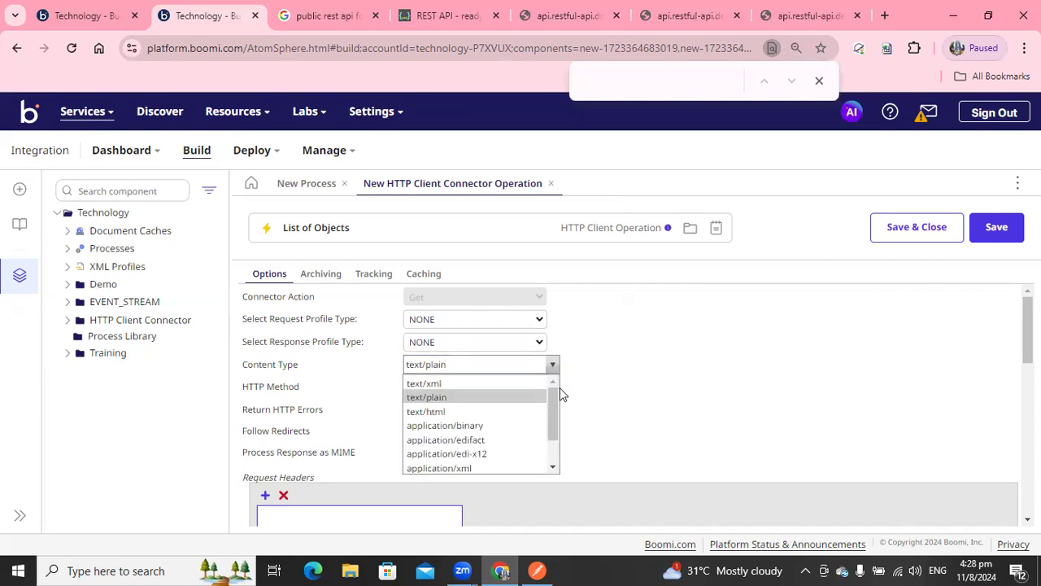
{"action": "left_click_drag", "start_coordinate": [555, 401], "coordinate": [562, 429]}
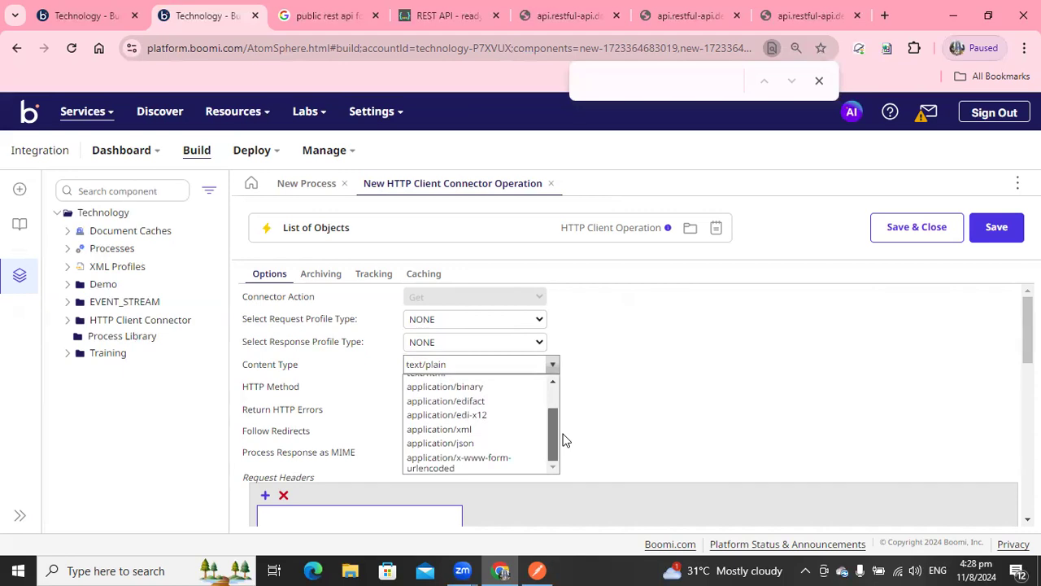
{"action": "left_click_drag", "start_coordinate": [553, 424], "coordinate": [559, 453]}
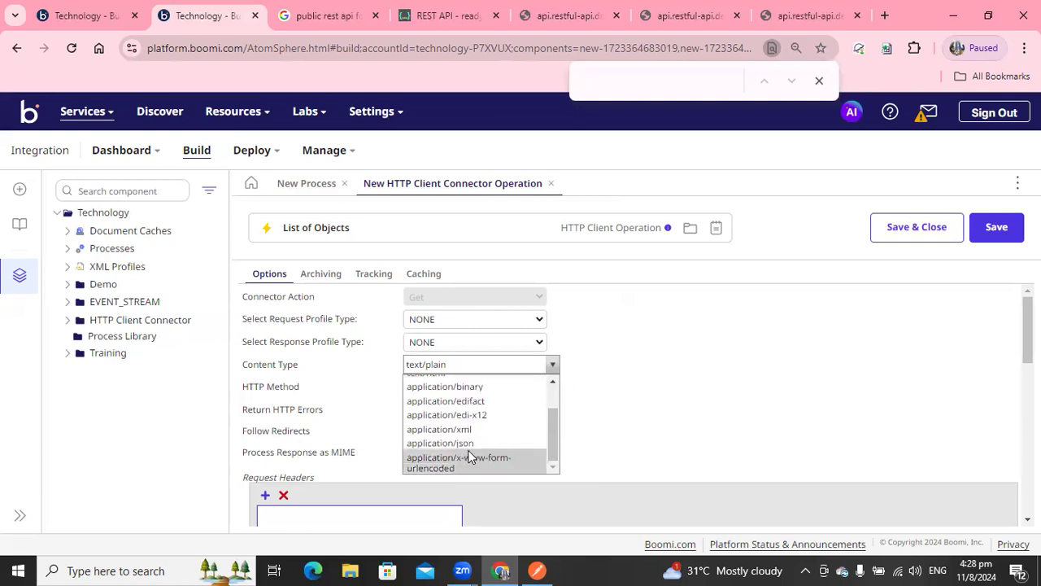
{"action": "left_click", "coordinate": [453, 444]}
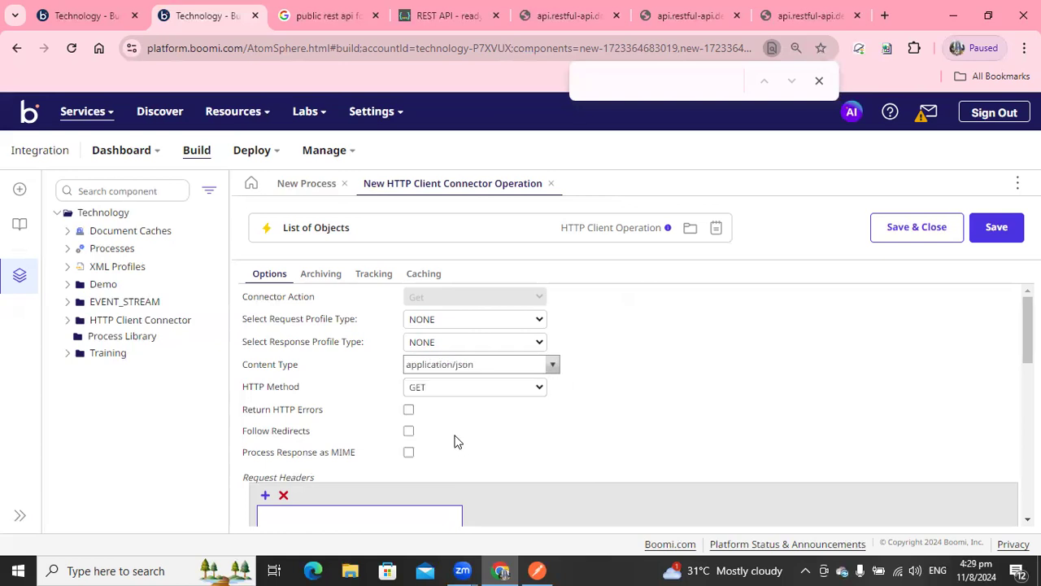
Choose GET as the HTTP method and enable Follow Redirects.
{"action": "left_click", "coordinate": [496, 388]}
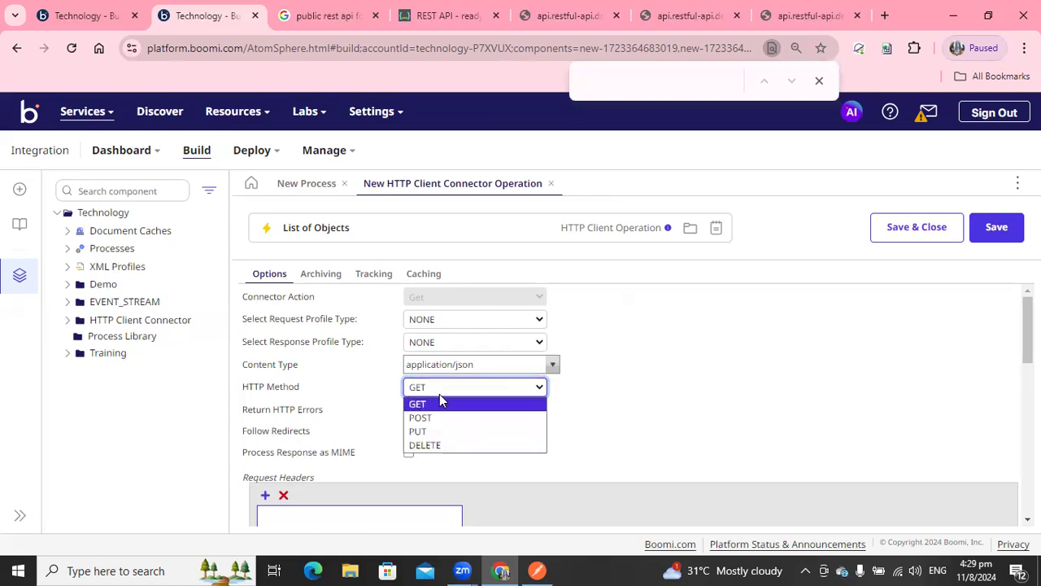
{"action": "left_click", "coordinate": [382, 403]}
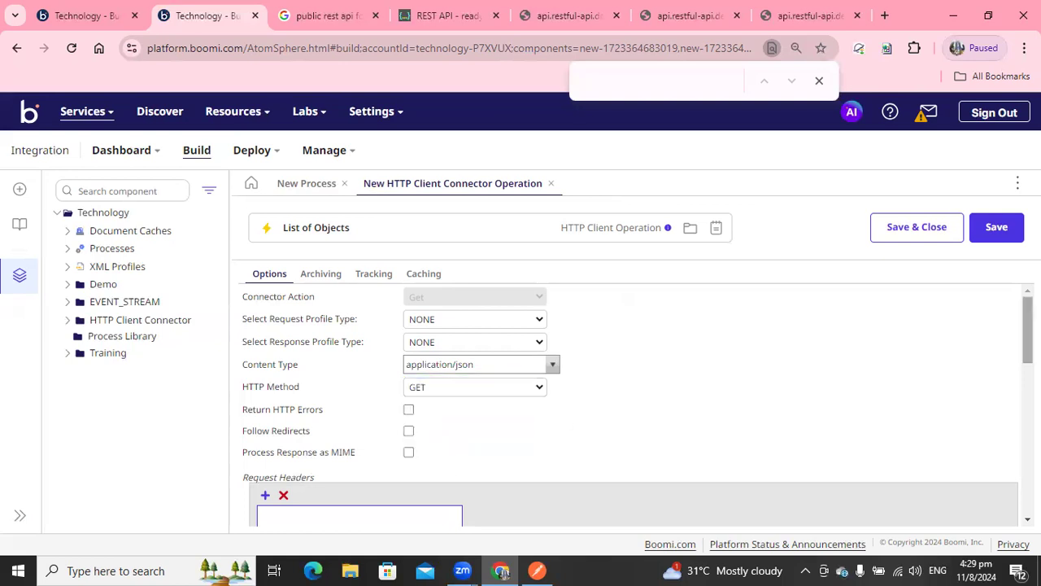
{"action": "scroll", "coordinate": [631, 407], "scroll_direction": "down", "scroll_amount": 2}
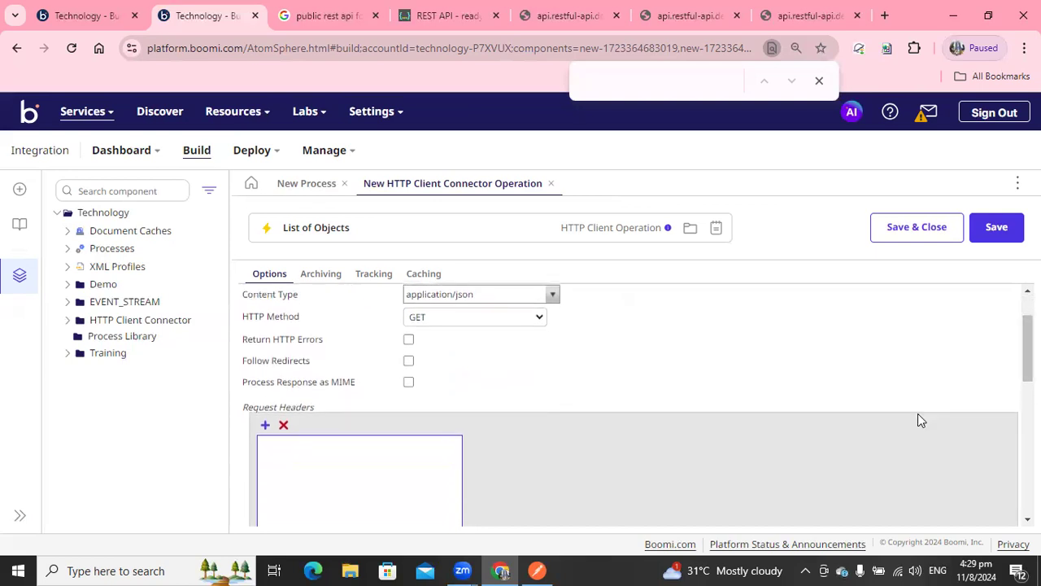
{"action": "left_click", "coordinate": [409, 363]}
{"action": "scroll", "coordinate": [488, 376], "scroll_direction": "down", "scroll_amount": 1}
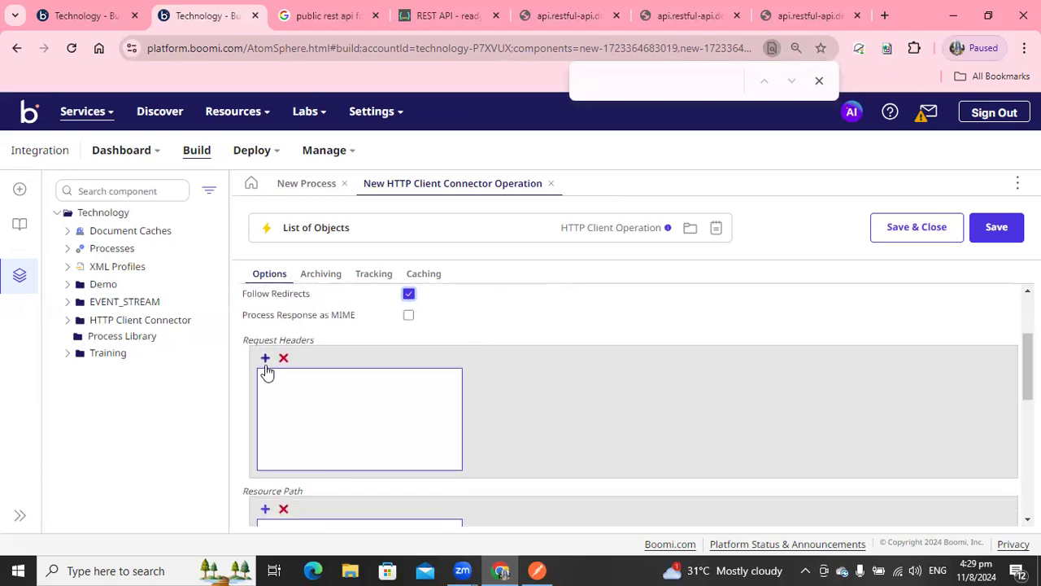
Add a request header named Accept with the value application/json.
{"action": "left_click", "coordinate": [265, 359]}
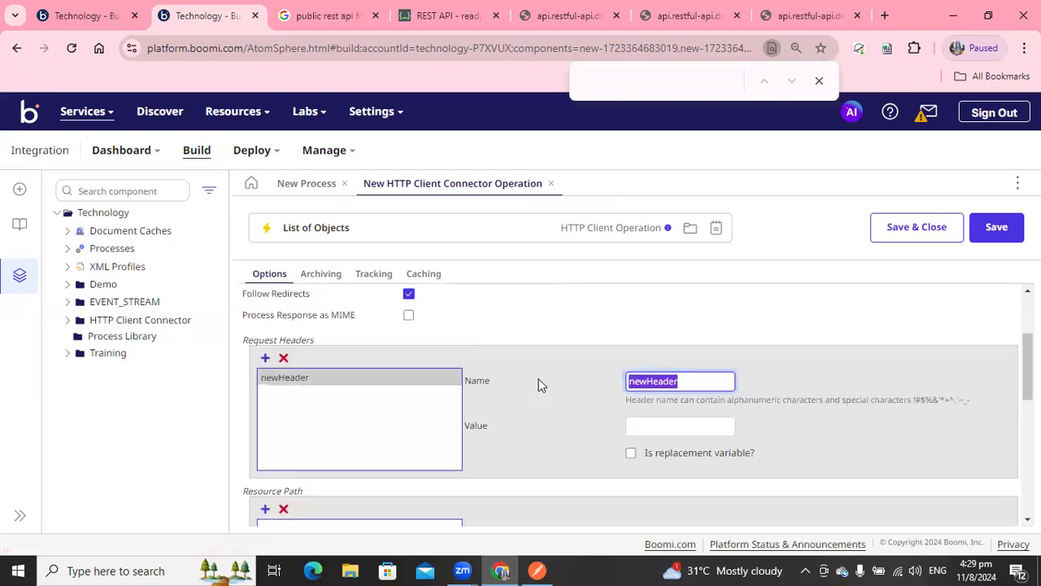
{"action": "type", "text": "Accept"}
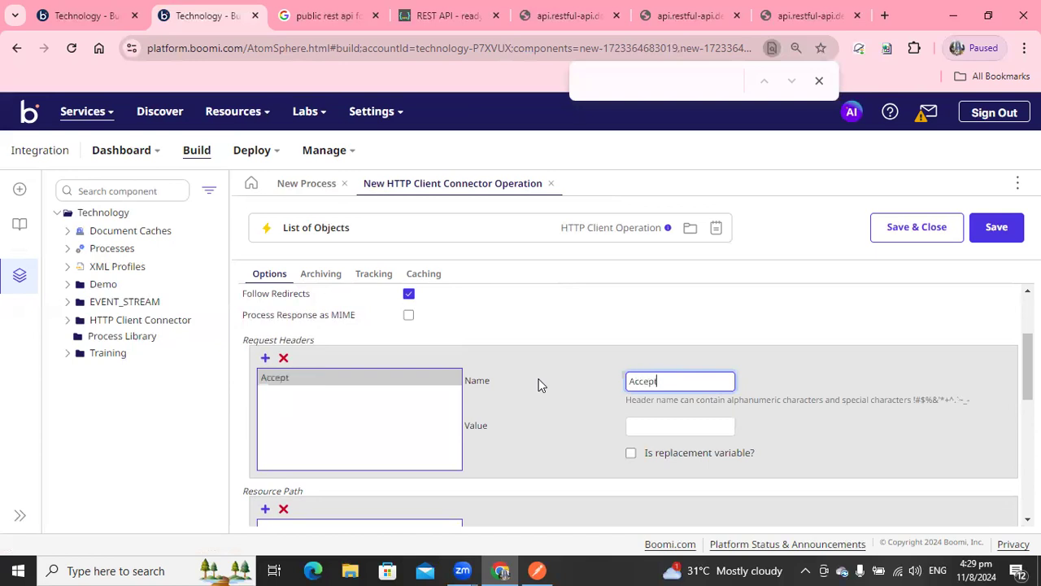
{"action": "key", "text": "Tab"}
{"action": "type", "text": "application"}
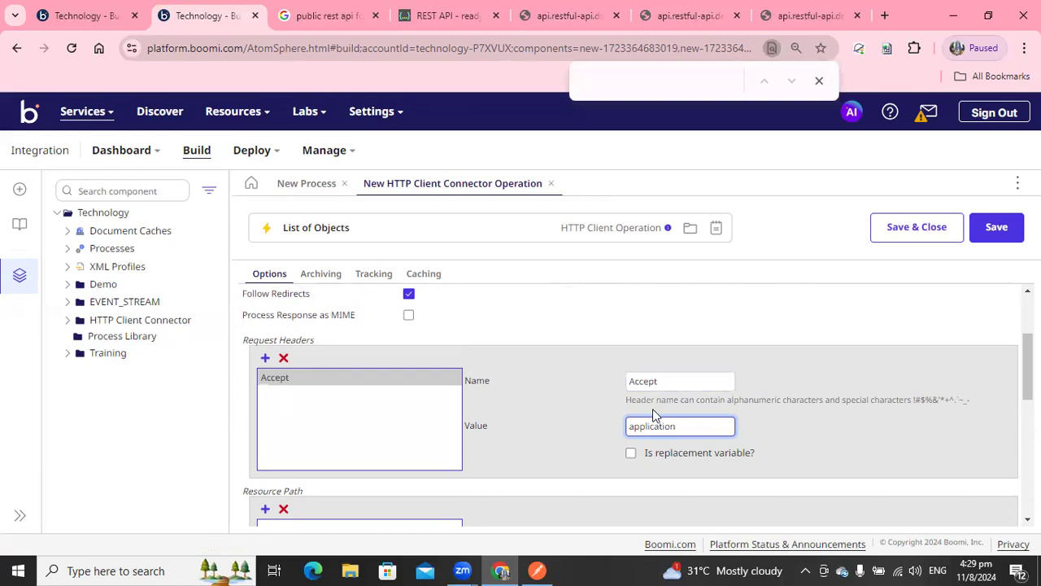
{"action": "type", "text": "/json"}
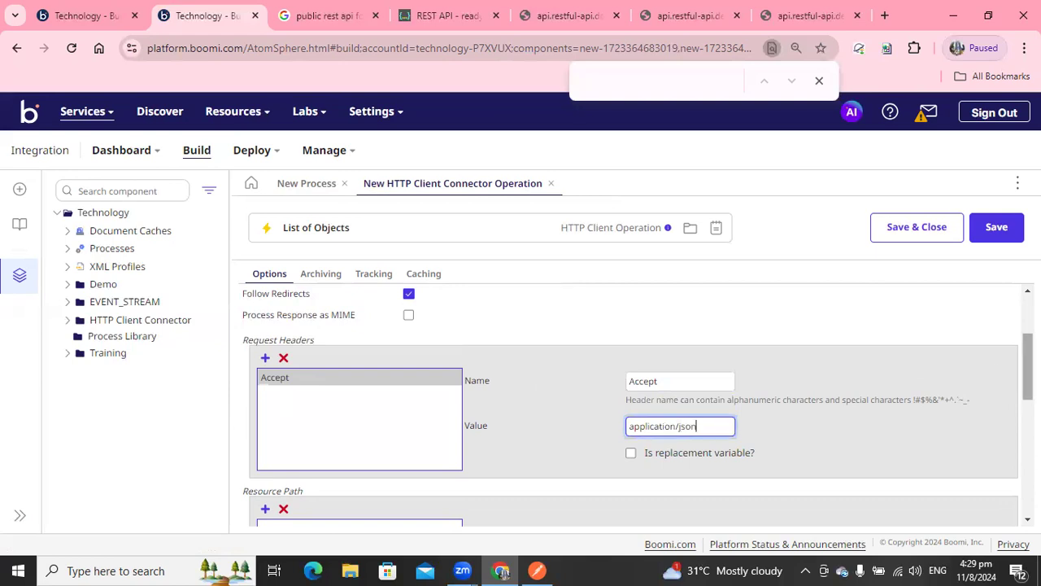
Add a resource path element and paste objects, copied from the Postman request URL, as its name.
{"action": "scroll", "coordinate": [432, 428], "scroll_direction": "down", "scroll_amount": 1}
{"action": "left_click", "coordinate": [265, 449]}
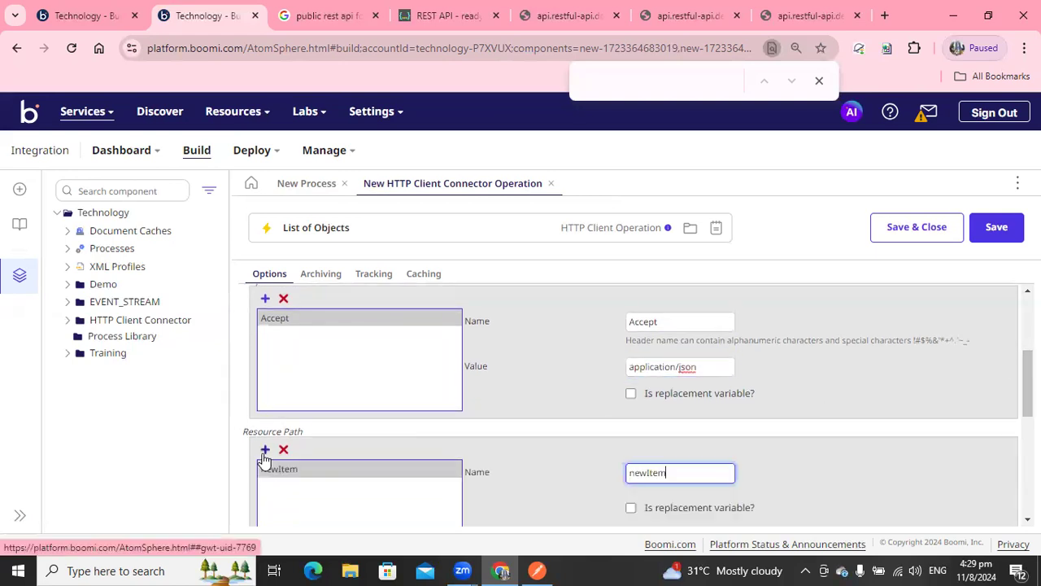
{"action": "left_click", "coordinate": [536, 570]}
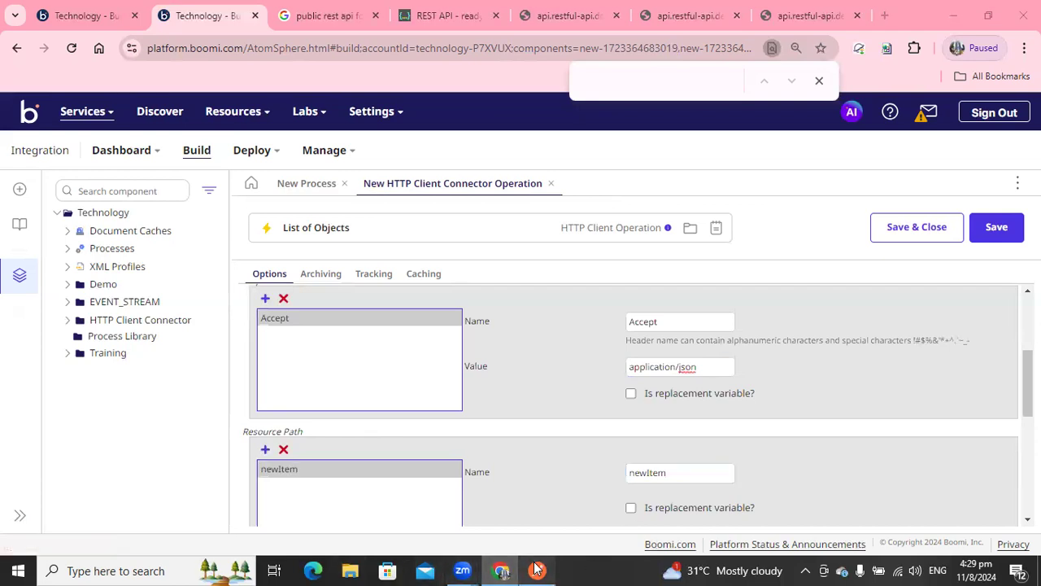
{"action": "left_click_drag", "start_coordinate": [396, 125], "coordinate": [555, 128]}
{"action": "key", "text": "ctrl+c"}
{"action": "left_click", "coordinate": [500, 570]}
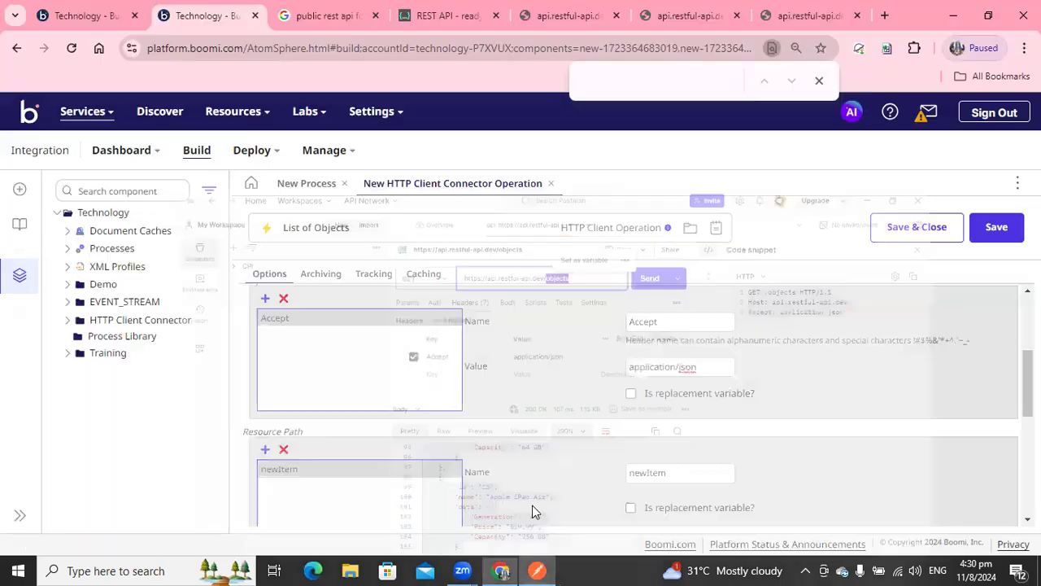
{"action": "left_click", "coordinate": [676, 471]}
{"action": "key", "text": "ctrl+a"}
{"action": "key", "text": "ctrl+v"}
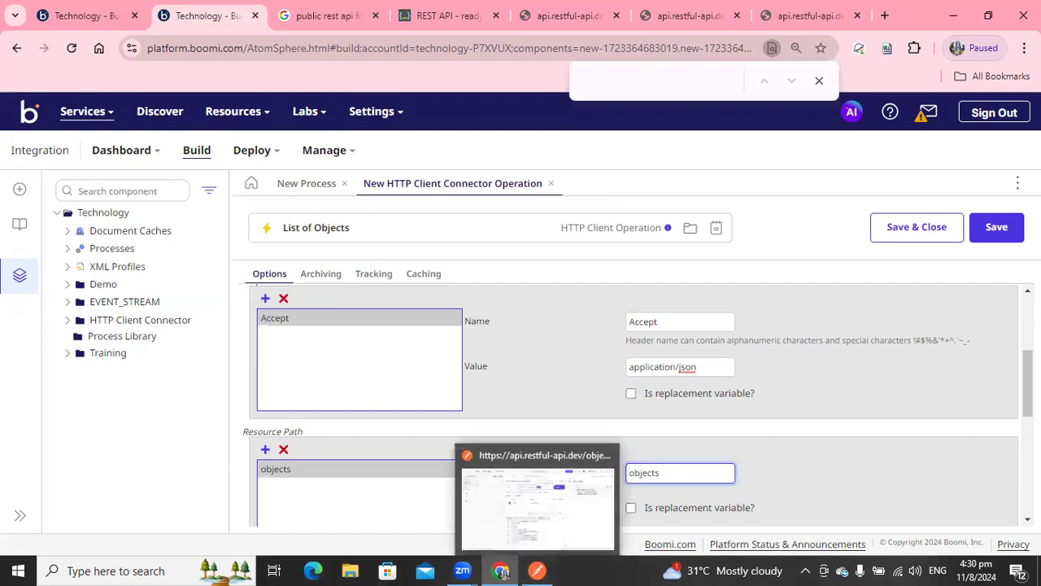
Mark the objects resource path element as a replacement variable.
{"action": "left_click_drag", "start_coordinate": [1028, 384], "coordinate": [1028, 416]}
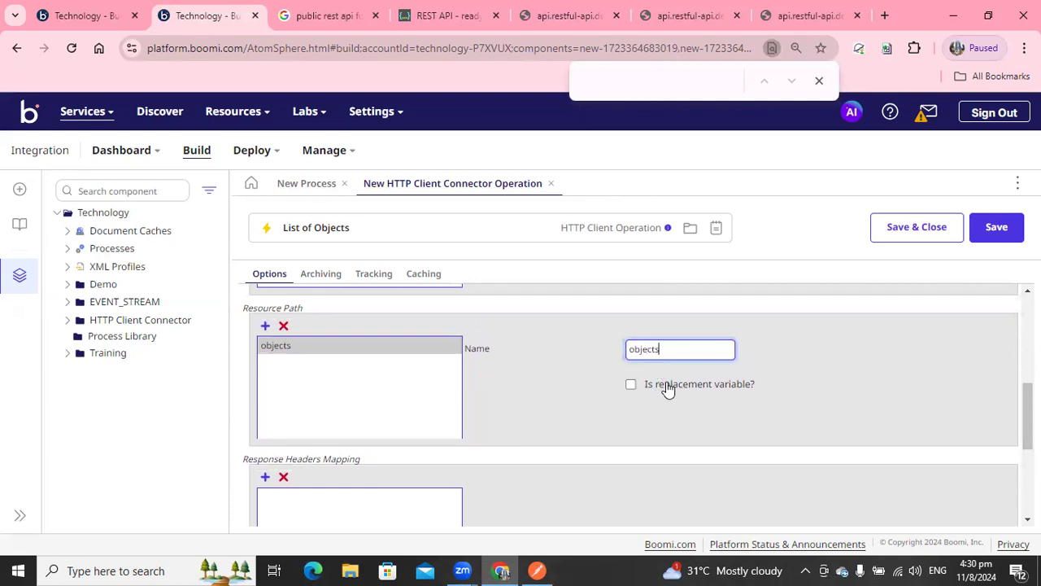
{"action": "left_click", "coordinate": [750, 389]}
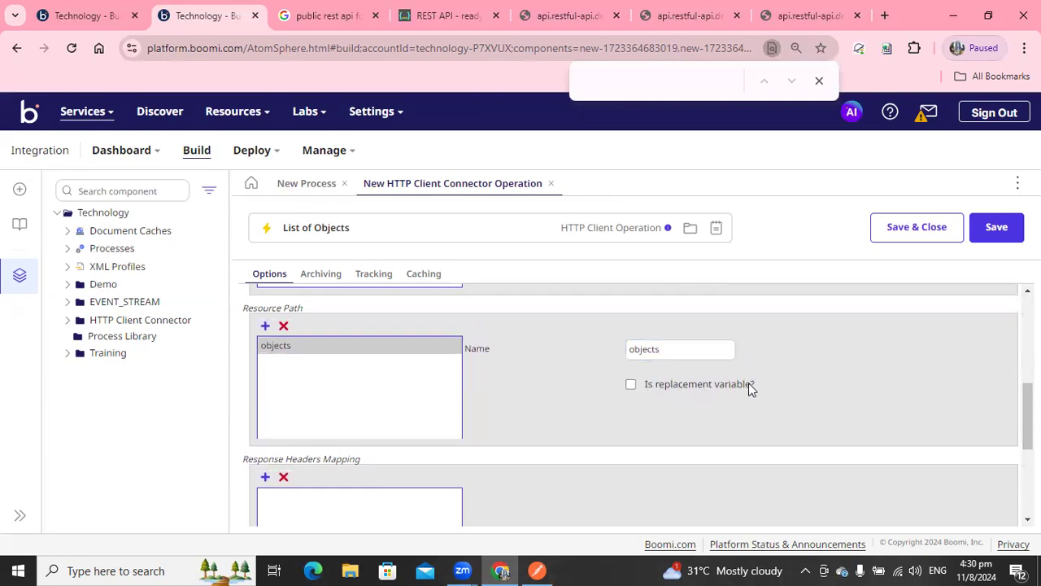
{"action": "left_click", "coordinate": [630, 384]}
{"action": "left_click", "coordinate": [651, 350]}
{"action": "double_click", "coordinate": [625, 352]}
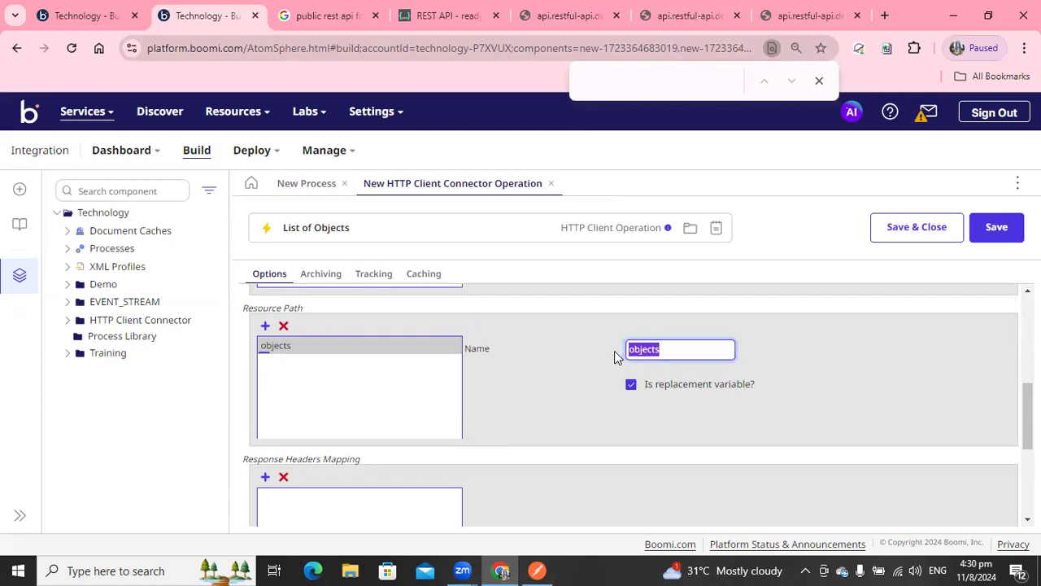
{"action": "left_click", "coordinate": [631, 385]}
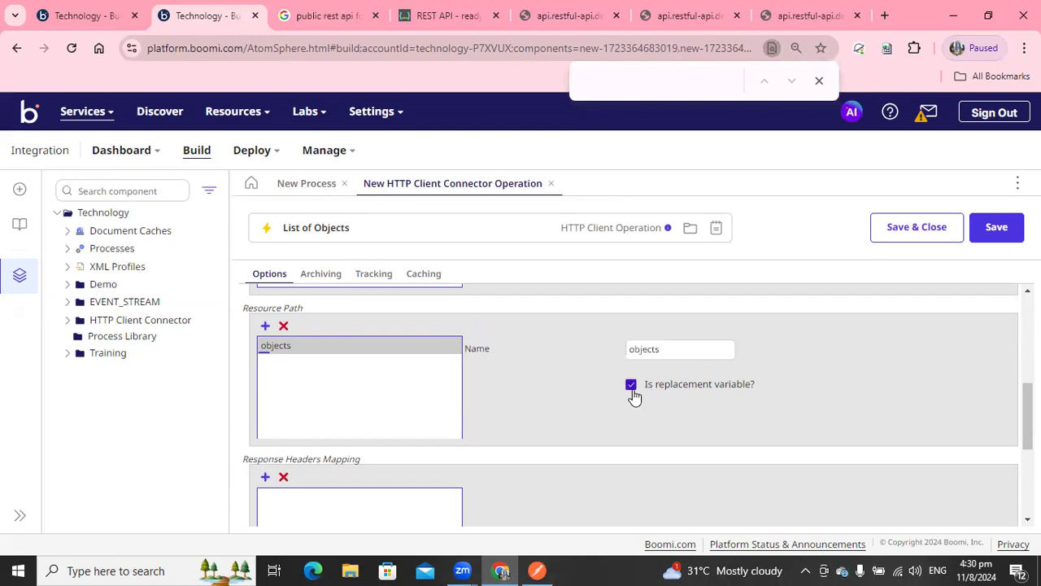
Save and close the List of Objects operation and confirm the HTTP Client shape settings.
{"action": "scroll", "coordinate": [632, 396], "scroll_direction": "down", "scroll_amount": 3}
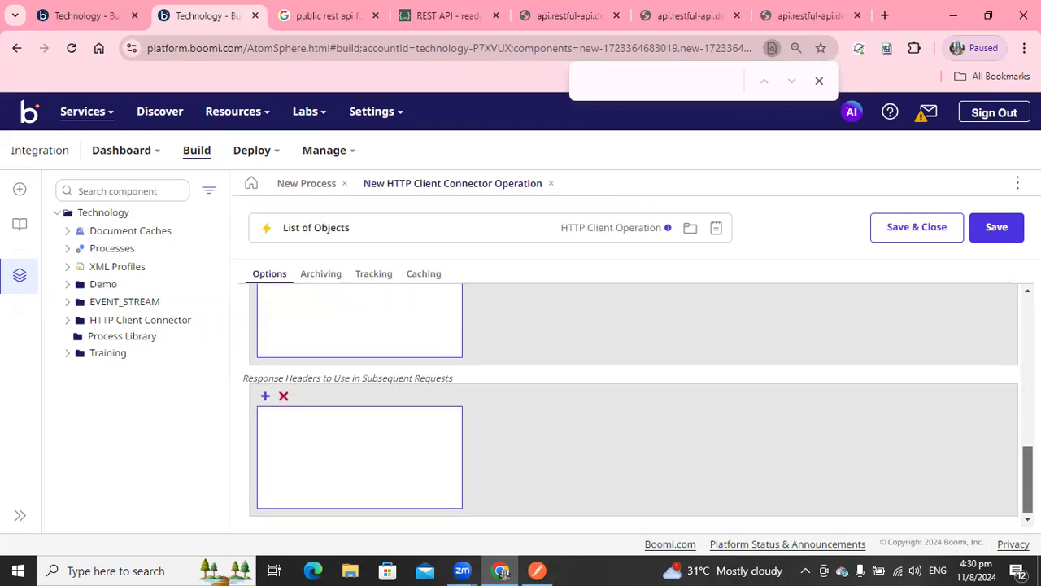
{"action": "scroll", "coordinate": [630, 406], "scroll_direction": "up", "scroll_amount": 10}
{"action": "left_click", "coordinate": [917, 228]}
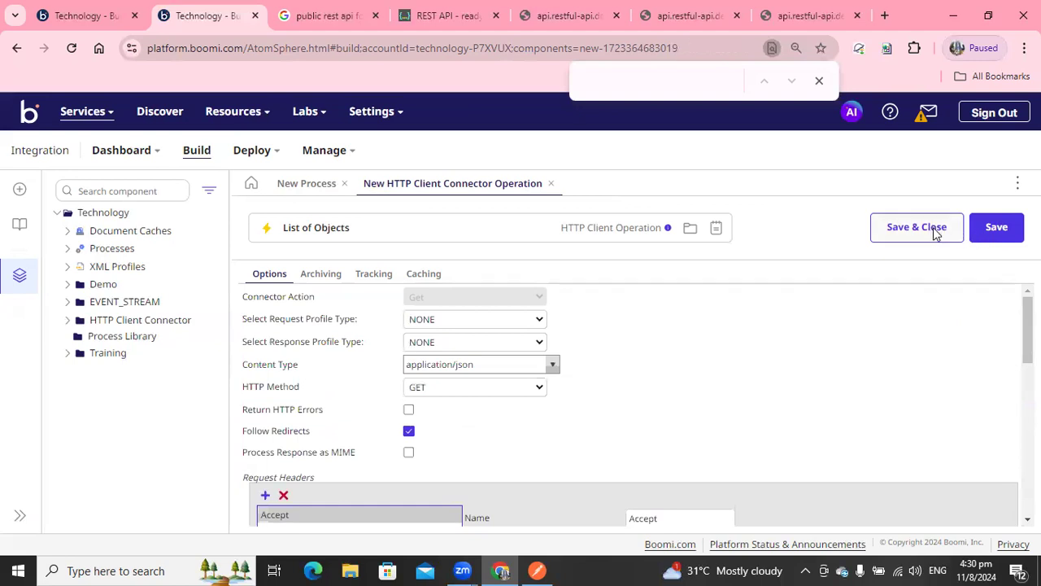
{"action": "left_click", "coordinate": [663, 518]}
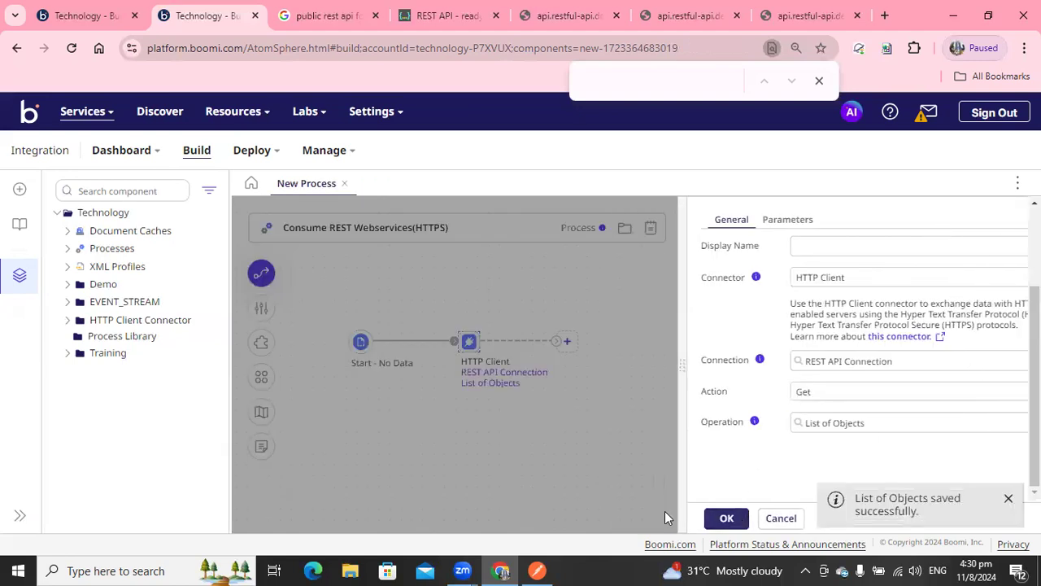
{"action": "left_click", "coordinate": [846, 230]}
{"action": "left_click", "coordinate": [573, 359]}
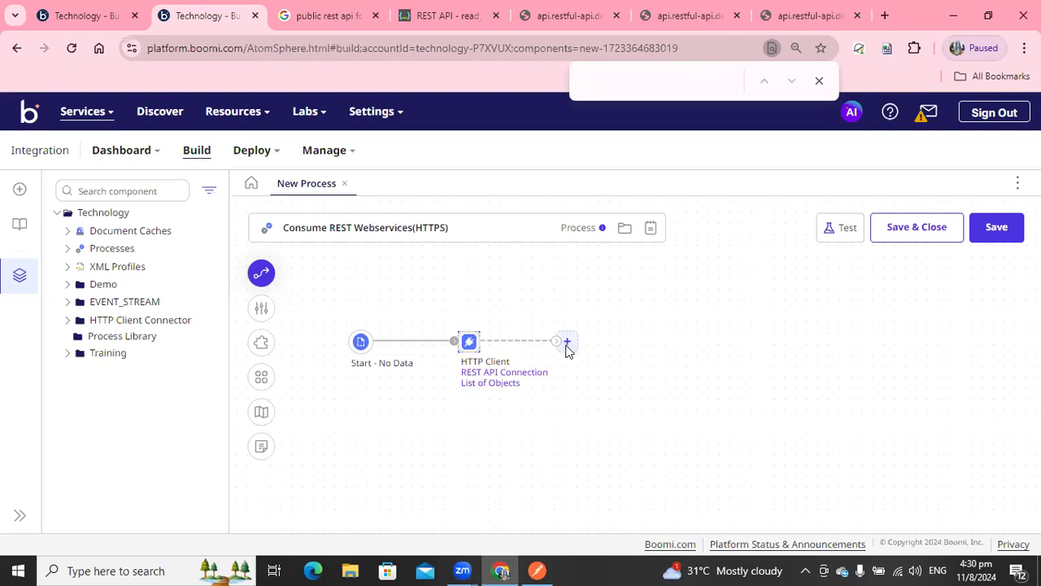
Add a Stop (End and continue) shape after the HTTP Client shape.
{"action": "left_click", "coordinate": [567, 342]}
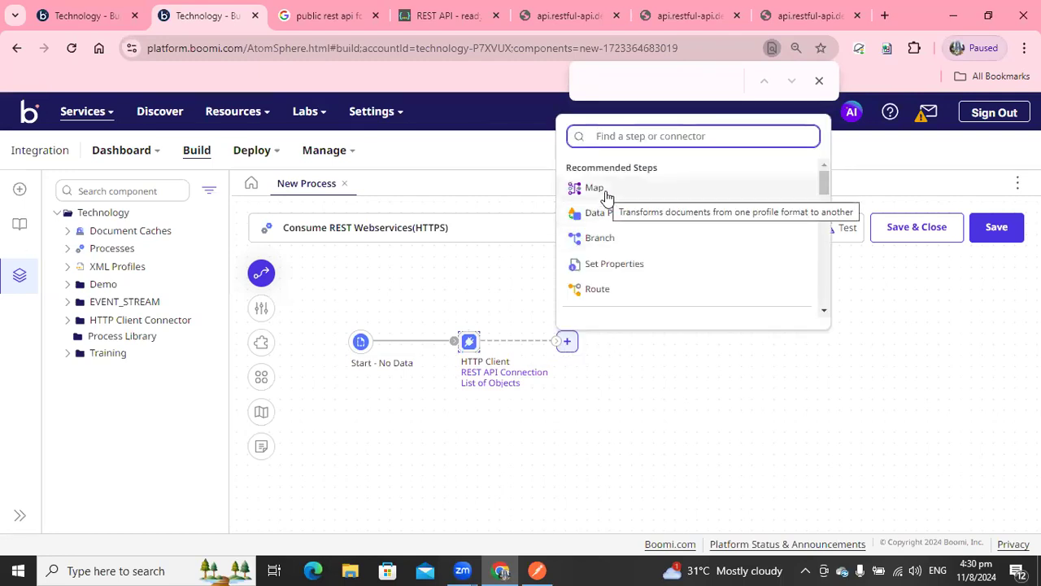
{"action": "type", "text": "sto"}
{"action": "left_click", "coordinate": [594, 188]}
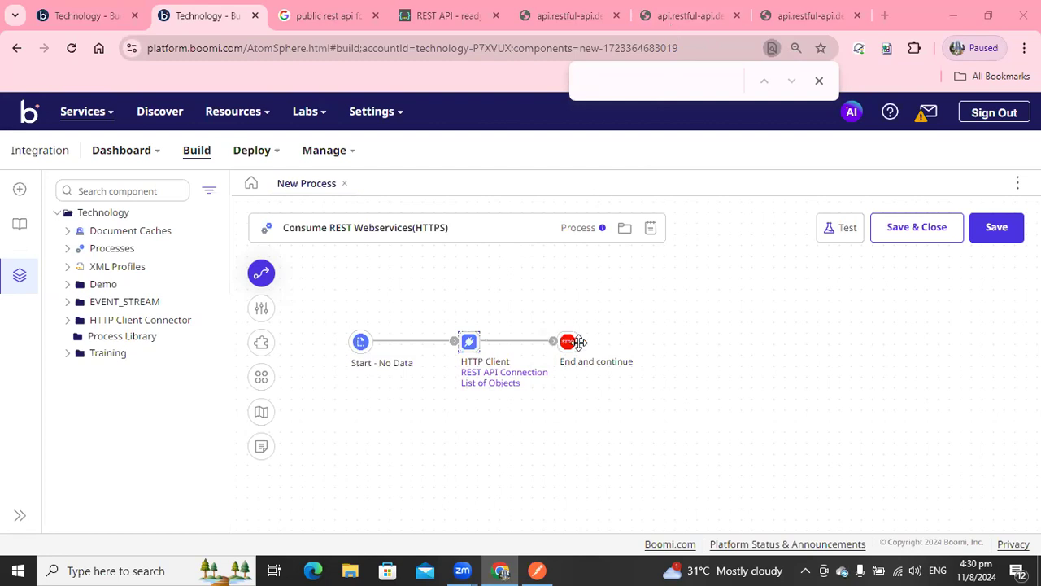
Save the process and run a test on the local desktop atom.
{"action": "left_click", "coordinate": [834, 229]}
{"action": "left_click", "coordinate": [628, 361]}
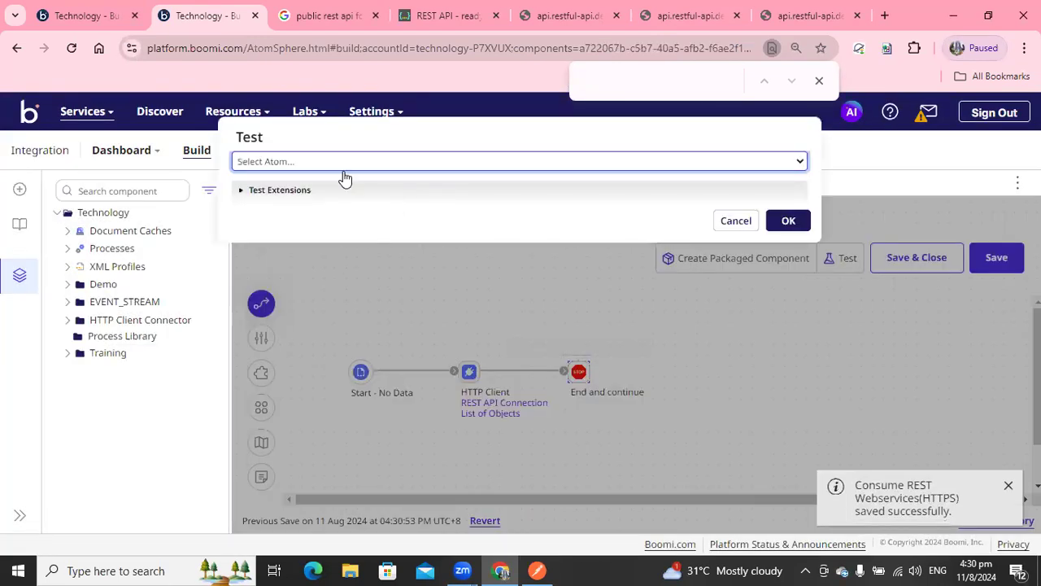
{"action": "left_click", "coordinate": [344, 172]}
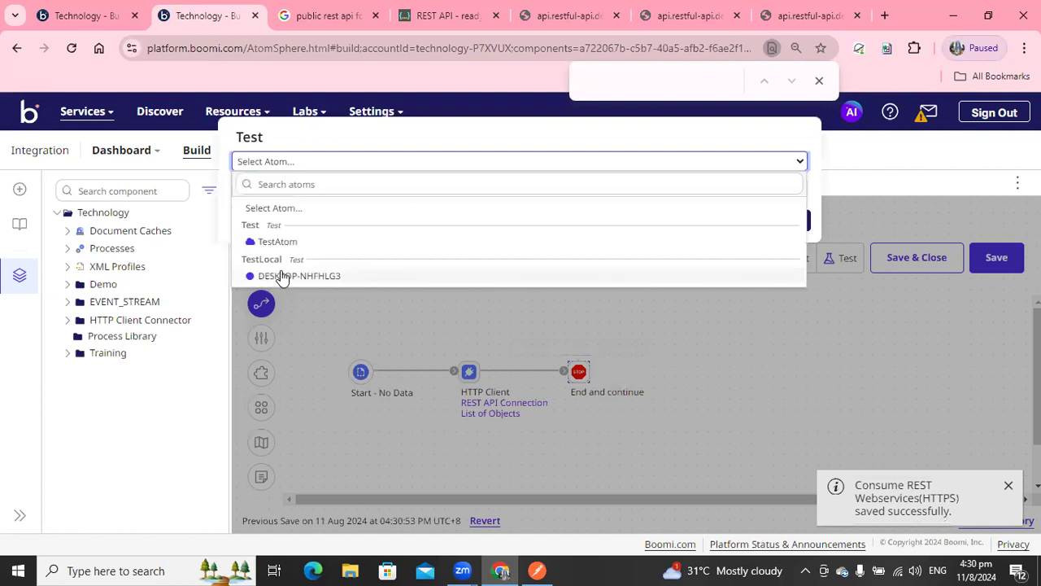
{"action": "left_click", "coordinate": [279, 274]}
{"action": "left_click", "coordinate": [786, 221]}
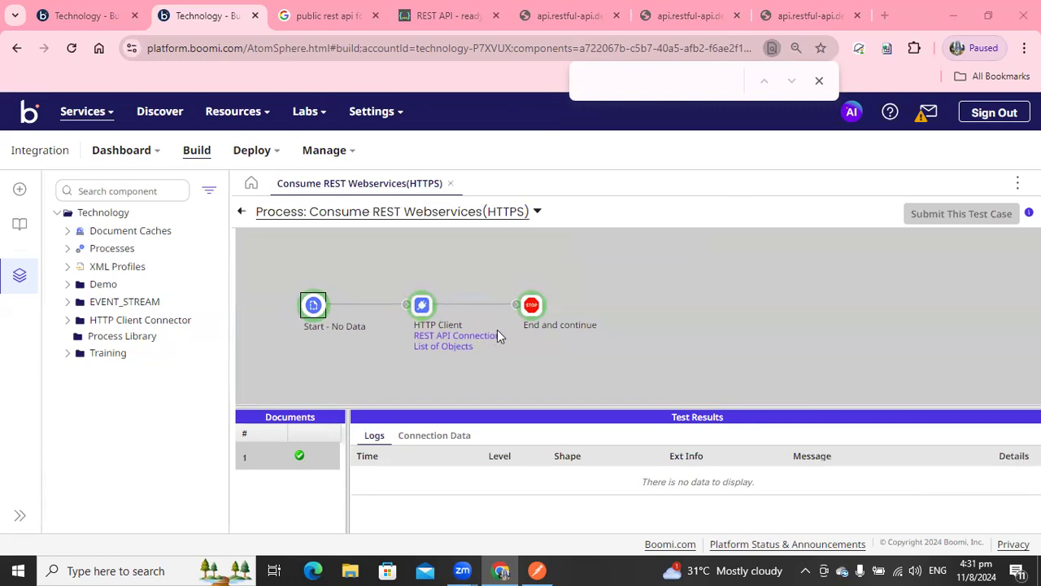
Inspect the shape source data reaching the End and continue shape in the test results.
{"action": "left_click_drag", "start_coordinate": [494, 391], "coordinate": [494, 375]}
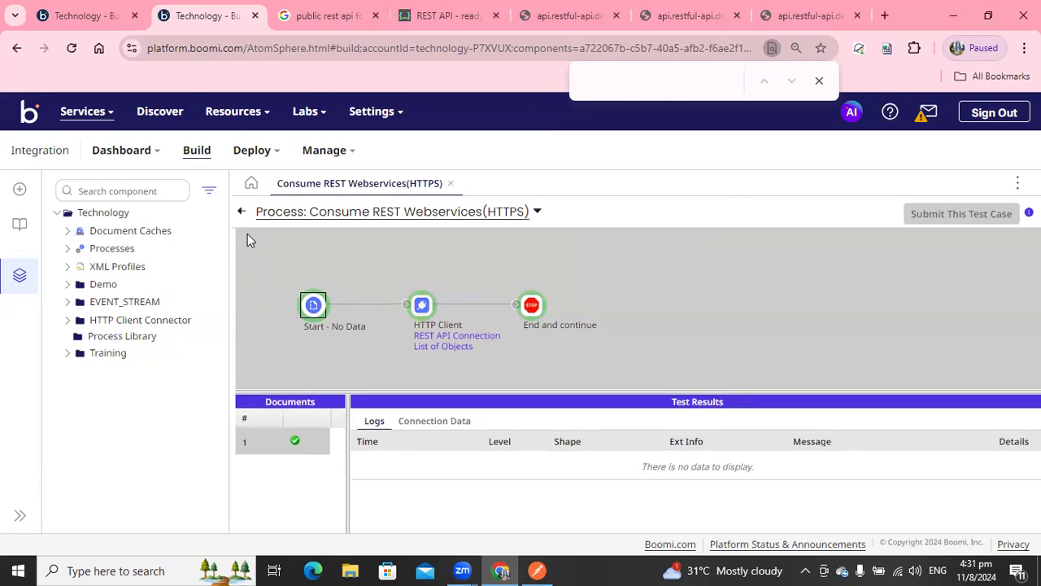
{"action": "left_click_drag", "start_coordinate": [231, 234], "coordinate": [192, 217]}
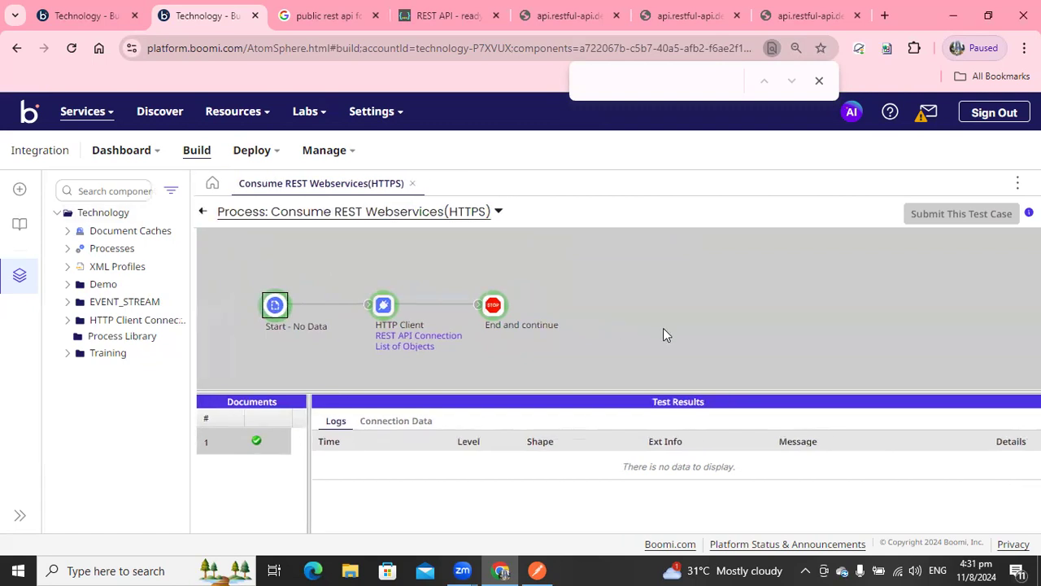
{"action": "left_click", "coordinate": [494, 306]}
{"action": "left_click", "coordinate": [414, 426]}
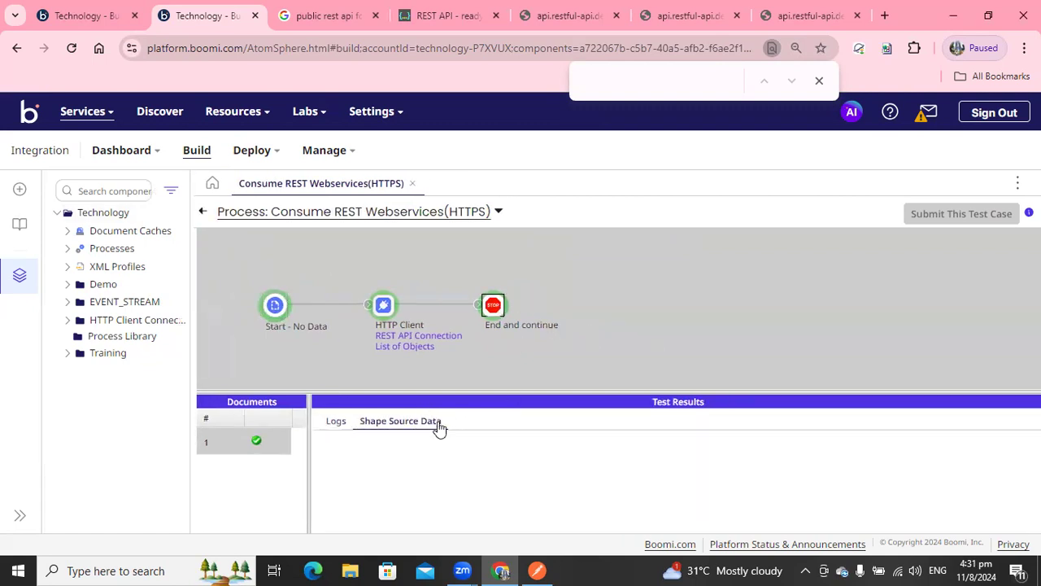
{"action": "left_click_drag", "start_coordinate": [448, 390], "coordinate": [448, 358]}
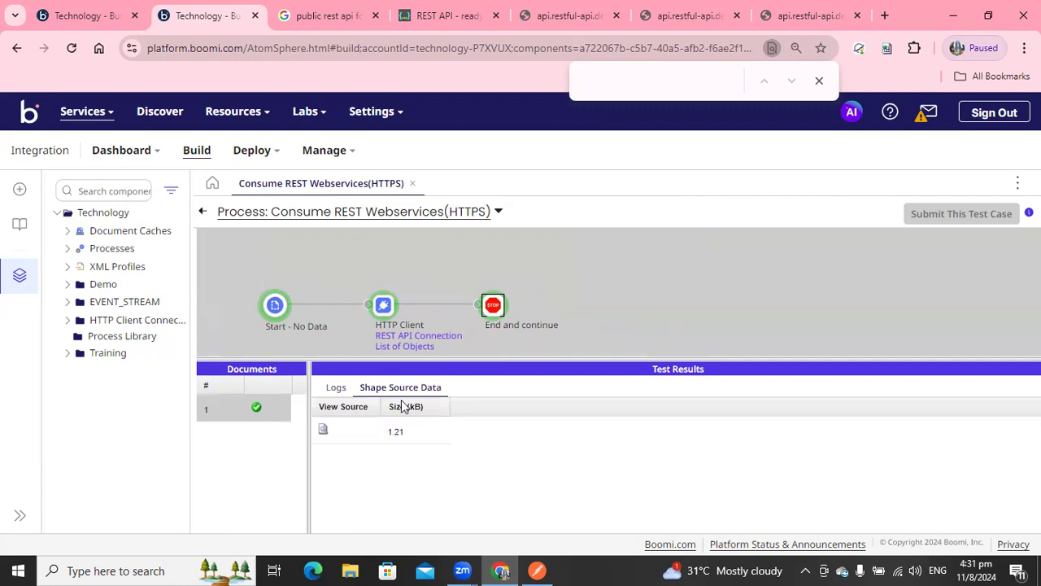
Open and scroll through the returned JSON document from the test results, then close the viewer.
{"action": "left_click", "coordinate": [324, 431]}
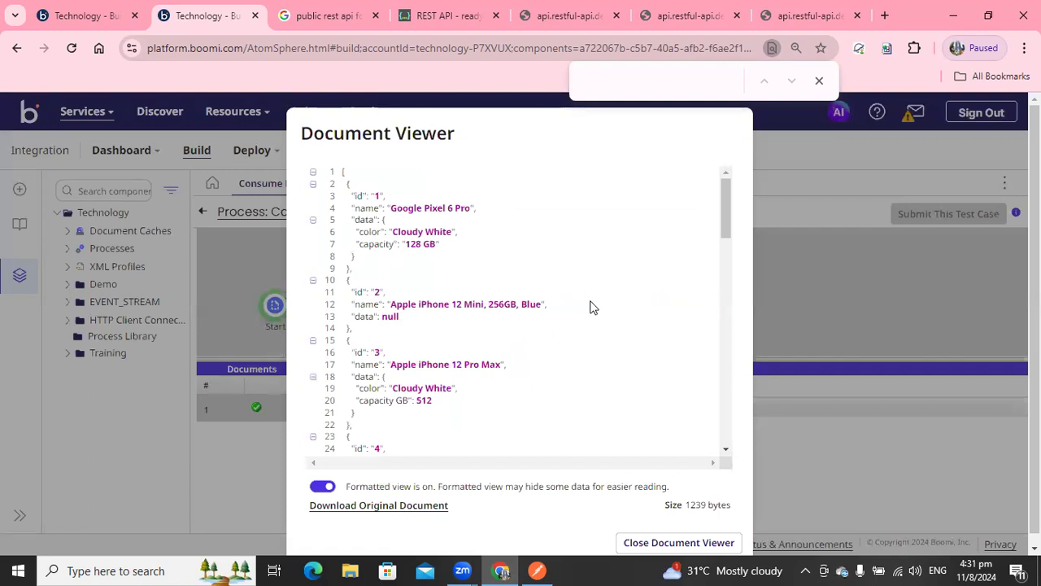
{"action": "scroll", "coordinate": [724, 211], "scroll_direction": "down", "scroll_amount": 6}
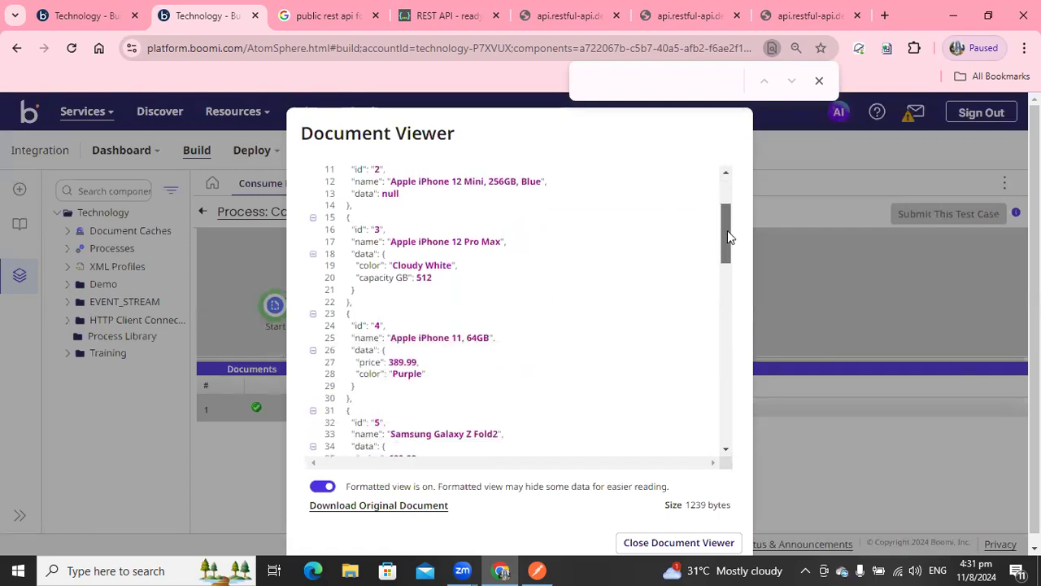
{"action": "scroll", "coordinate": [700, 335], "scroll_direction": "down", "scroll_amount": 6}
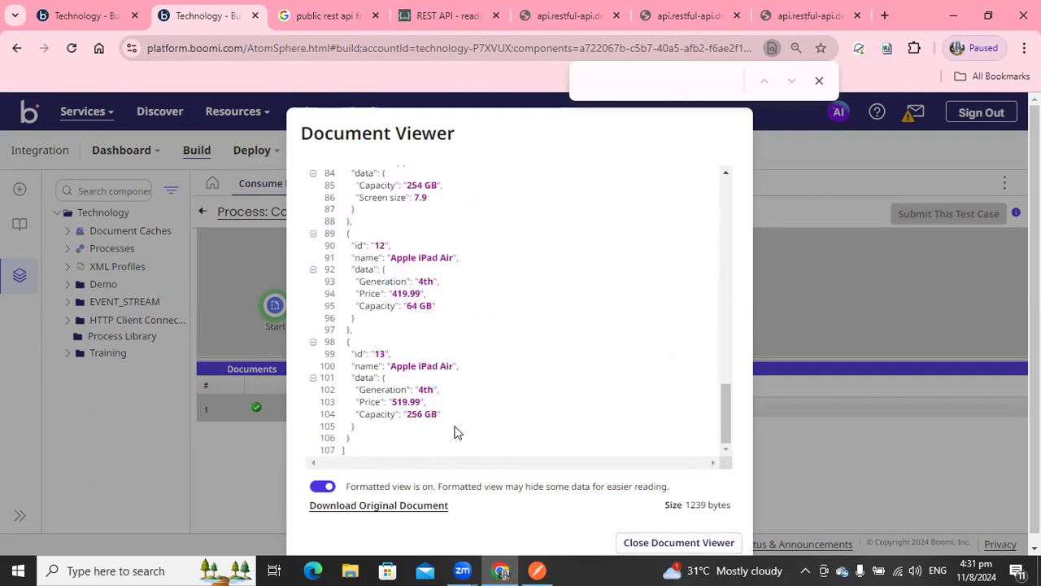
{"action": "left_click", "coordinate": [695, 545]}
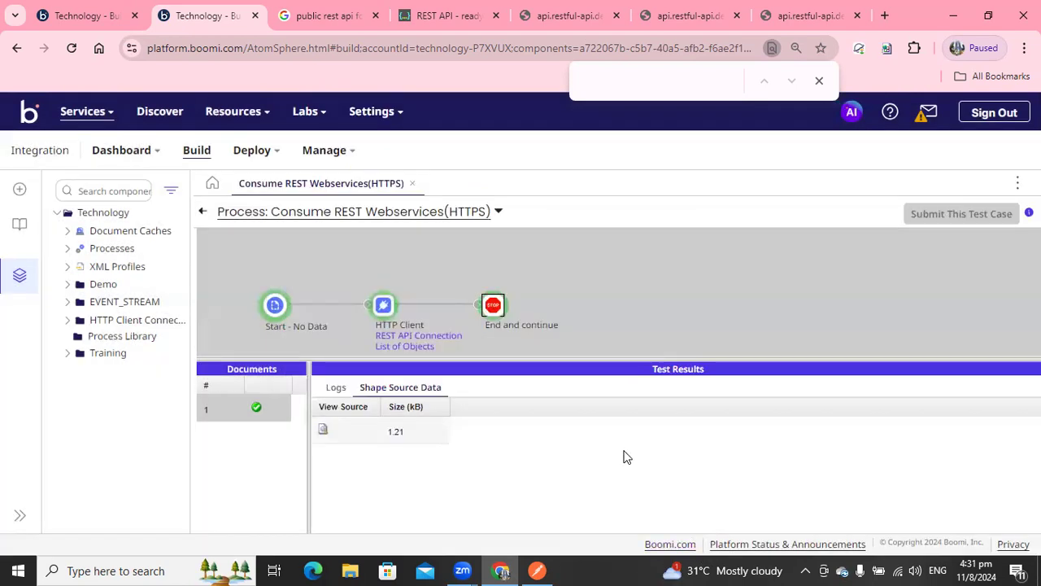
Leave test mode, enable Return HTTP Errors in the List of Objects operation, and save and close it.
{"action": "left_click", "coordinate": [203, 213]}
{"action": "left_click_drag", "start_coordinate": [541, 341], "coordinate": [650, 341]}
{"action": "mouse_move", "coordinate": [553, 379]}
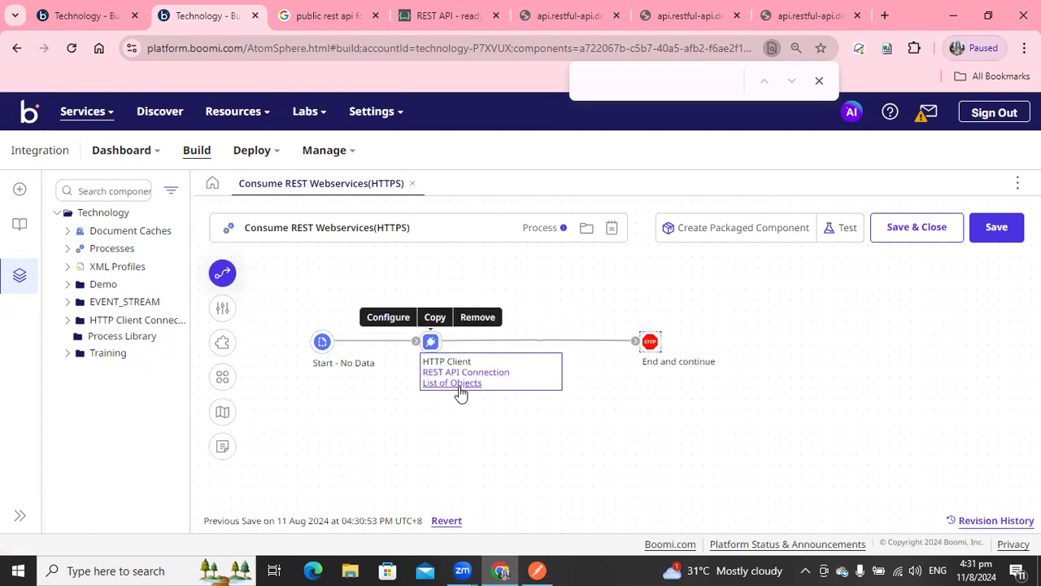
{"action": "left_click", "coordinate": [464, 383]}
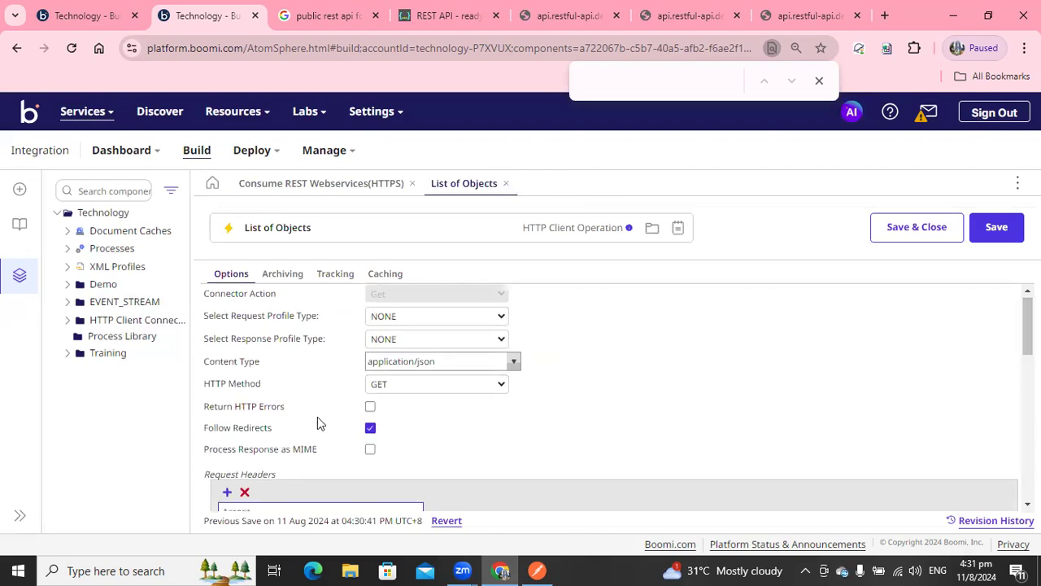
{"action": "left_click", "coordinate": [371, 409]}
{"action": "left_click_drag", "start_coordinate": [210, 411], "coordinate": [287, 416]}
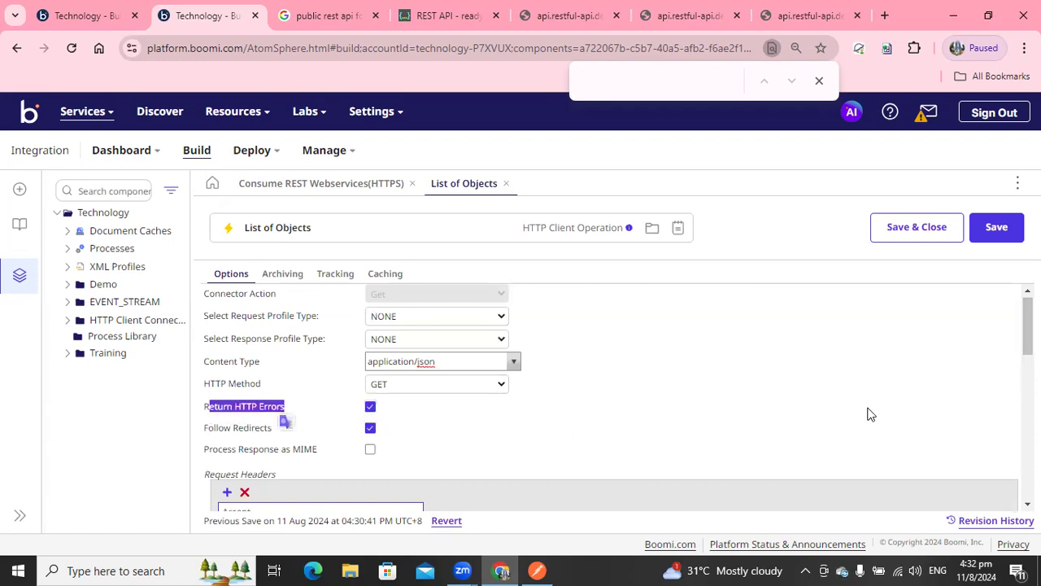
{"action": "left_click_drag", "start_coordinate": [1027, 325], "coordinate": [1028, 467]}
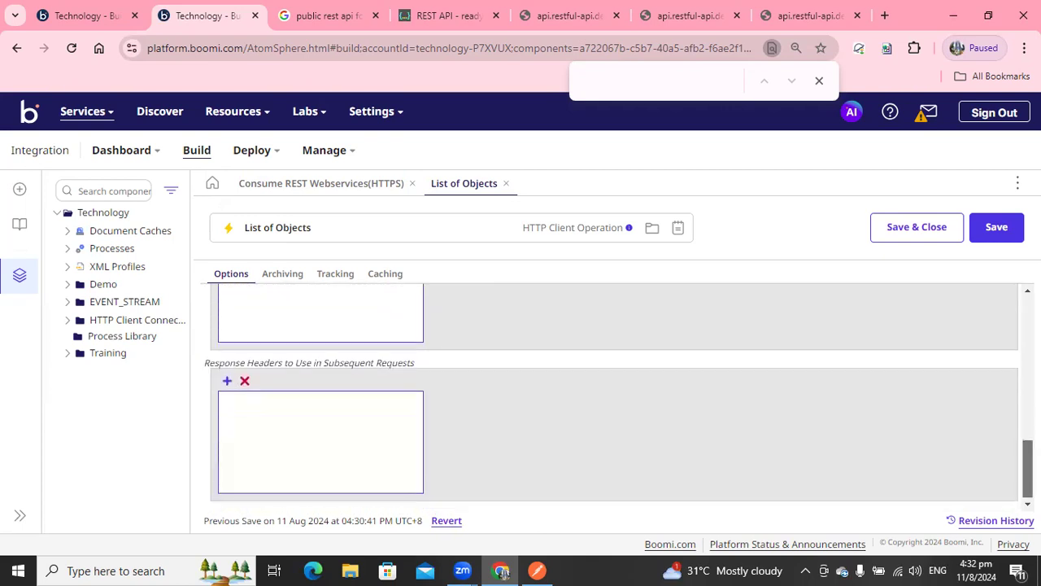
{"action": "left_click", "coordinate": [916, 231]}
Insert a Notify shape between the HTTP Client shape and the End and continue shape.
{"action": "mouse_move", "coordinate": [434, 344]}
{"action": "left_click_drag", "start_coordinate": [435, 344], "coordinate": [455, 346]}
{"action": "mouse_move", "coordinate": [590, 352]}
{"action": "left_mouse_down"}
{"action": "mouse_move", "coordinate": [584, 344]}
{"action": "mouse_move", "coordinate": [594, 339]}
{"action": "left_mouse_up"}
{"action": "left_click", "coordinate": [596, 339]}
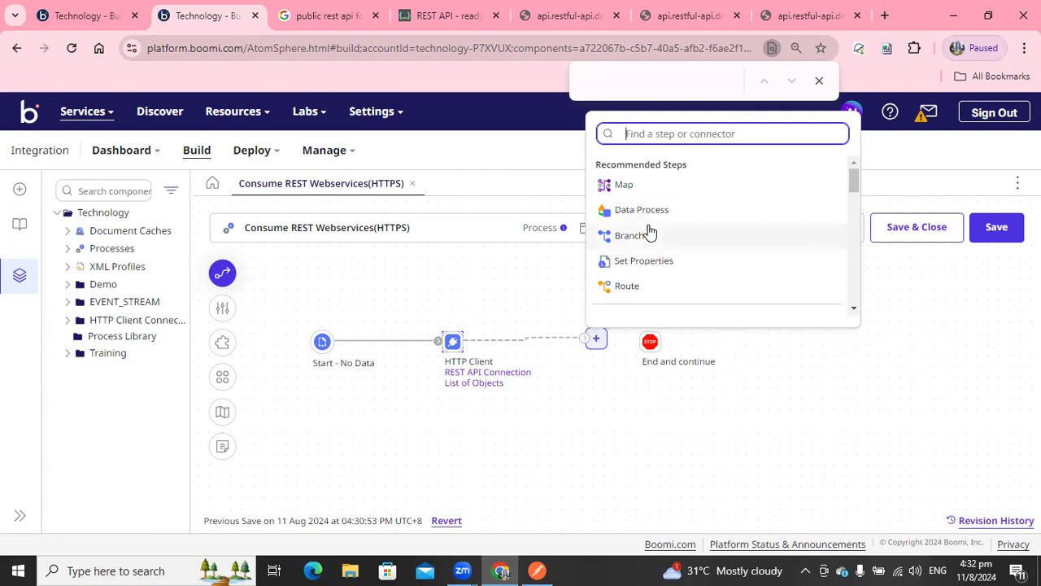
{"action": "type", "text": "noti"}
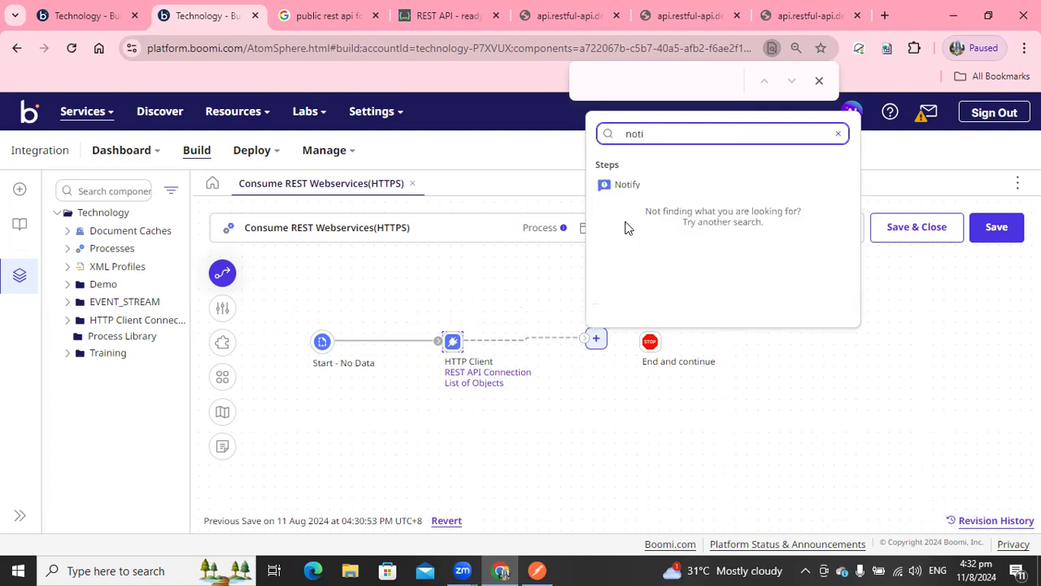
{"action": "left_click", "coordinate": [625, 185]}
{"action": "left_click_drag", "start_coordinate": [651, 343], "coordinate": [732, 344]}
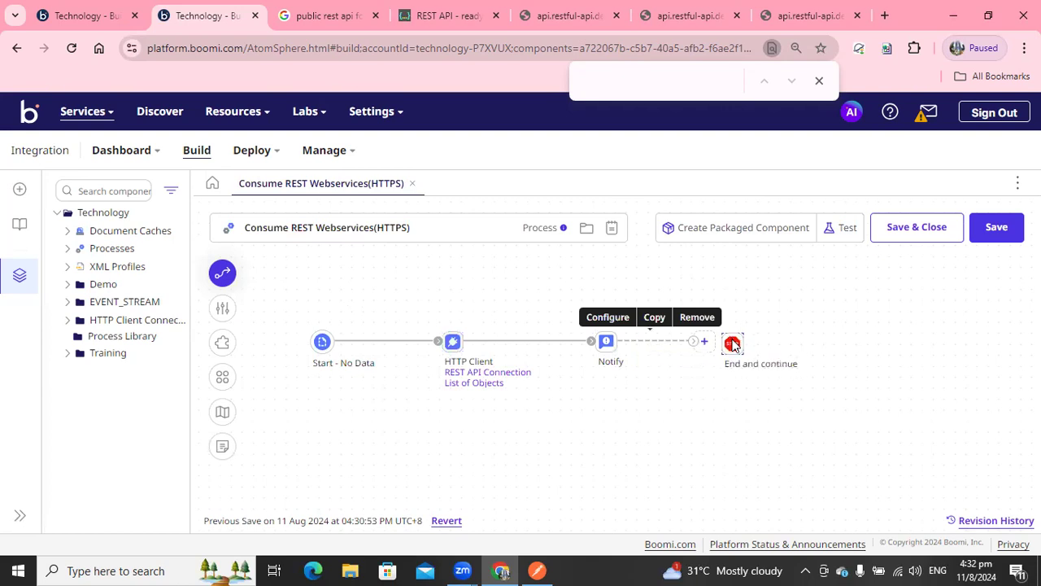
Open the Notify shape's settings and enter {1} as the message.
{"action": "double_click", "coordinate": [606, 341]}
{"action": "left_click", "coordinate": [777, 449]}
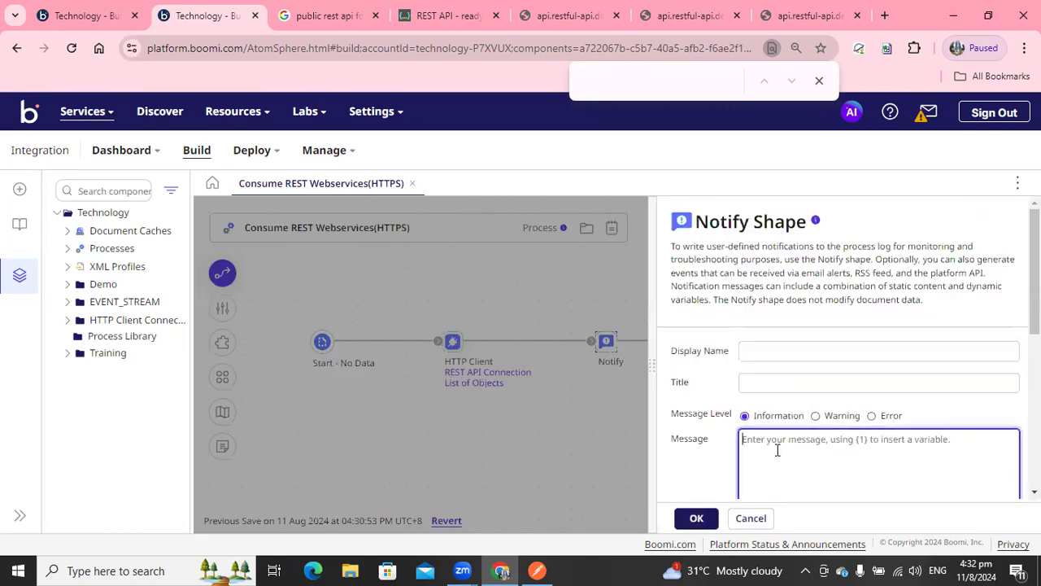
{"action": "type", "text": "(1}"}
Add variable {1} as a Document Property from Meta Data: Application Status Code.
{"action": "scroll", "coordinate": [801, 462], "scroll_direction": "down", "scroll_amount": 3}
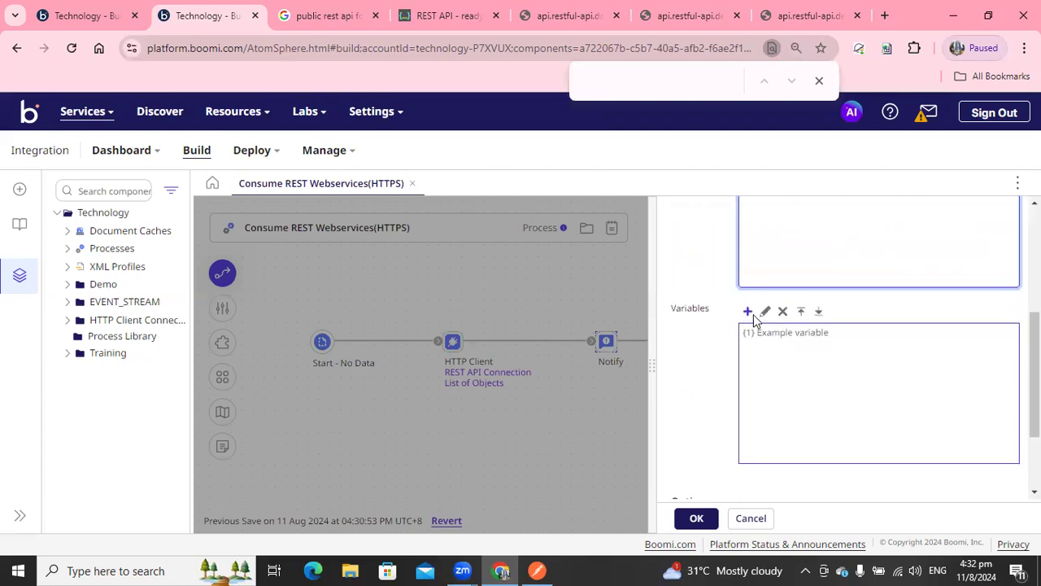
{"action": "left_click", "coordinate": [748, 312]}
{"action": "left_click", "coordinate": [468, 158]}
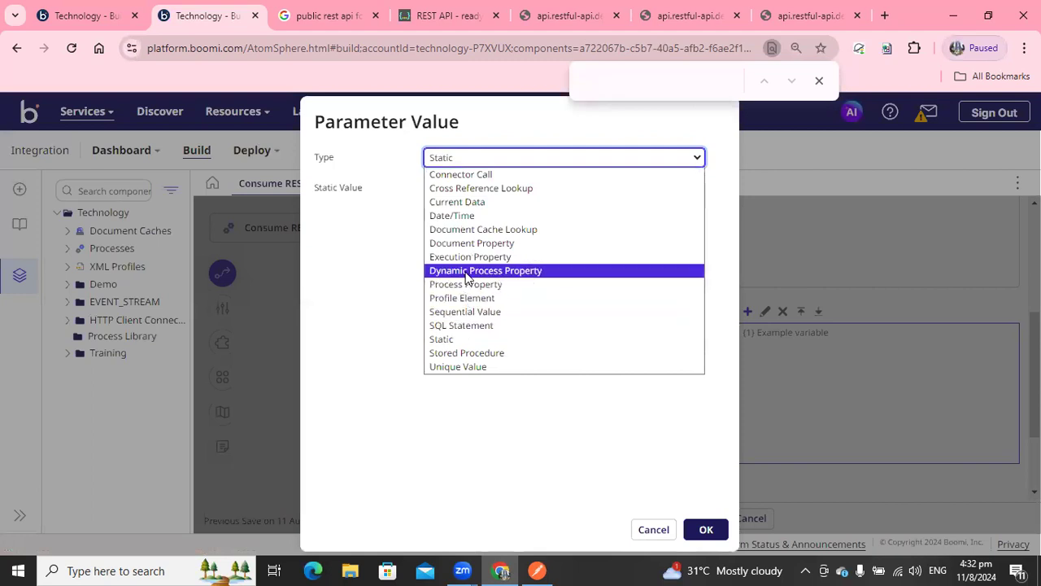
{"action": "left_click", "coordinate": [460, 230]}
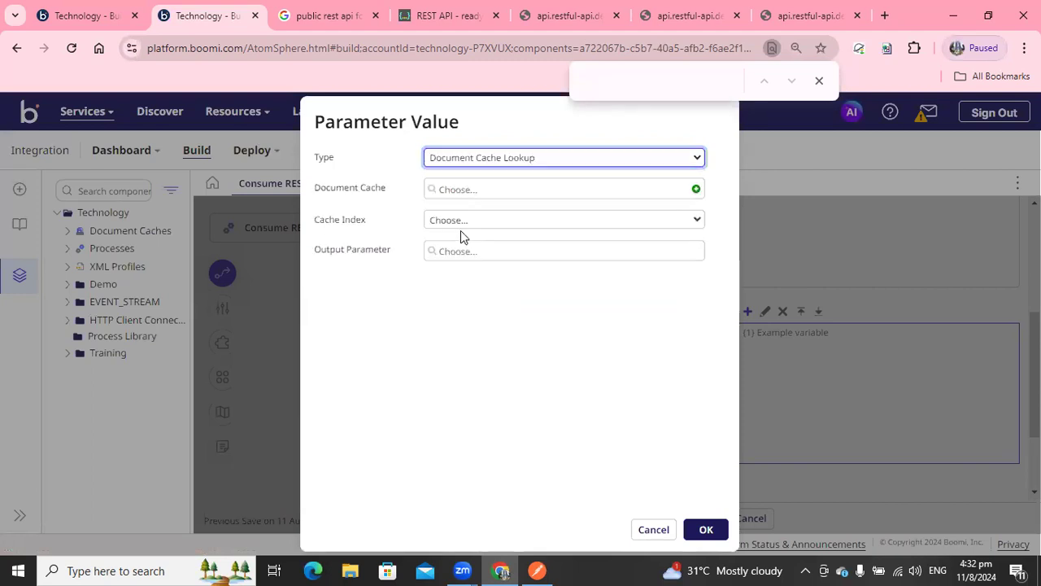
{"action": "left_click", "coordinate": [490, 158]}
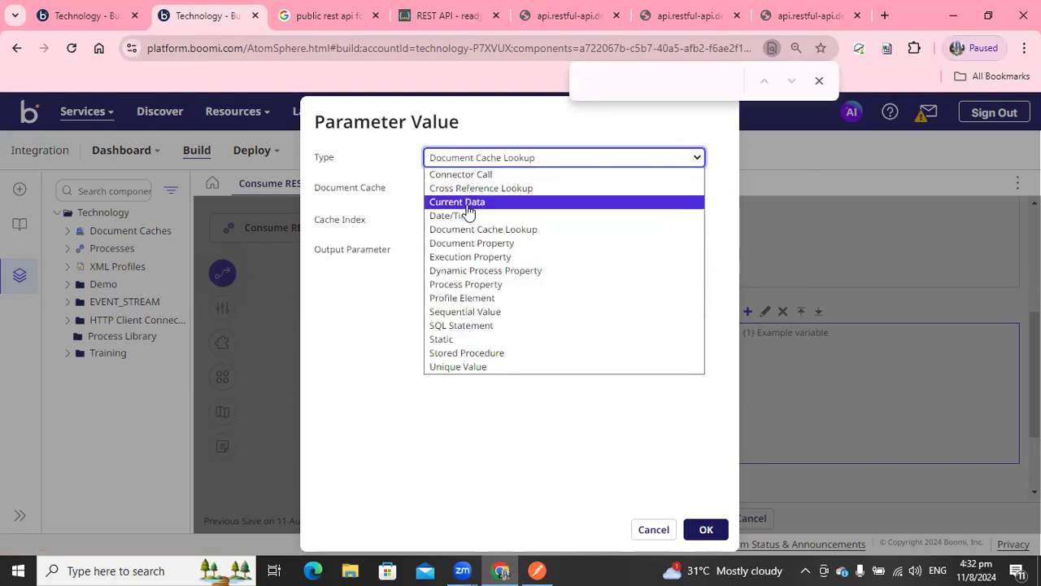
{"action": "left_click", "coordinate": [465, 243]}
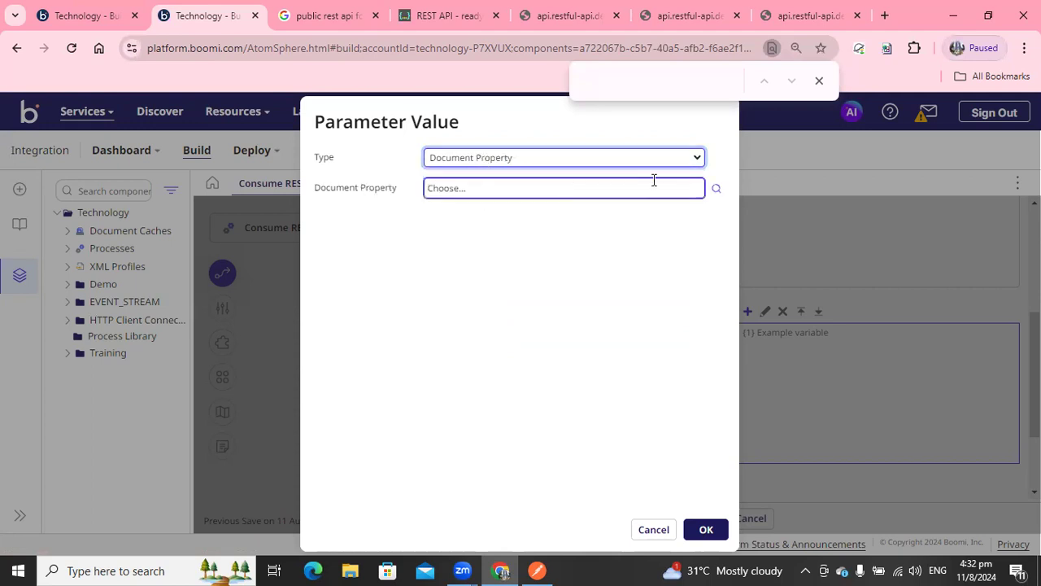
{"action": "left_click", "coordinate": [716, 190]}
{"action": "left_click", "coordinate": [490, 234]}
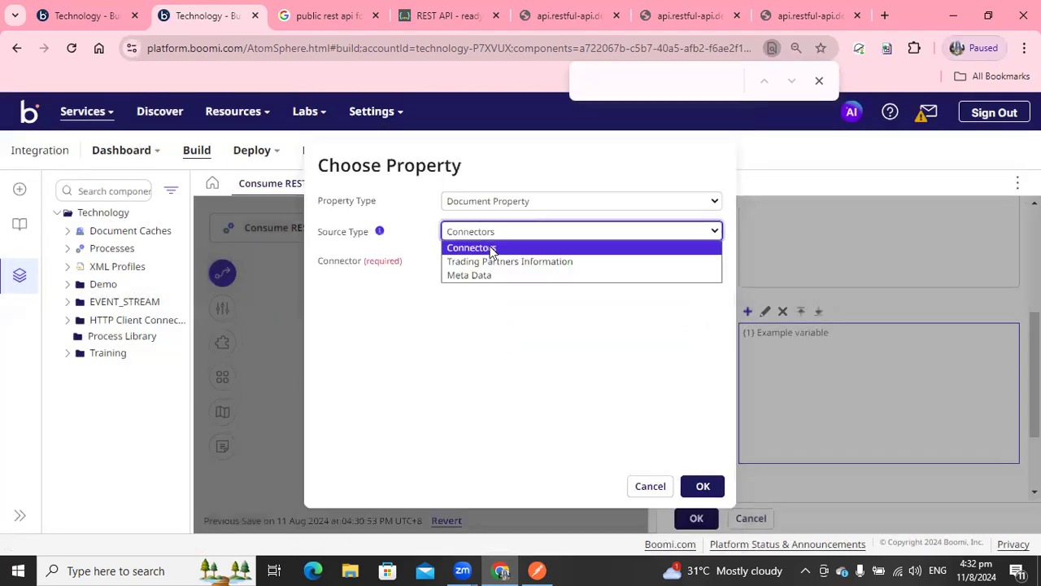
{"action": "left_click", "coordinate": [470, 247]}
{"action": "left_click", "coordinate": [477, 262]}
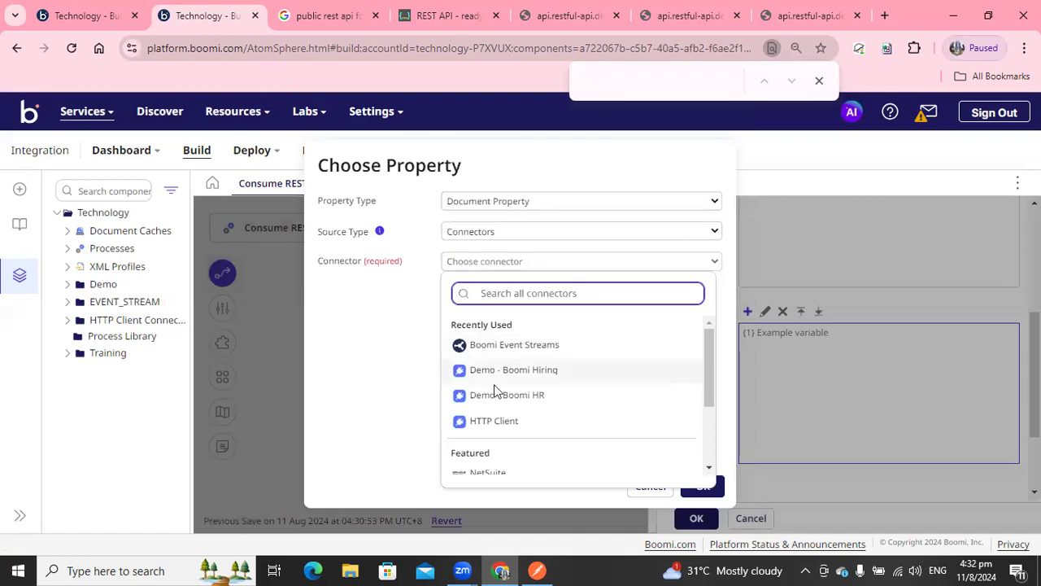
{"action": "left_click_drag", "start_coordinate": [706, 344], "coordinate": [613, 328]}
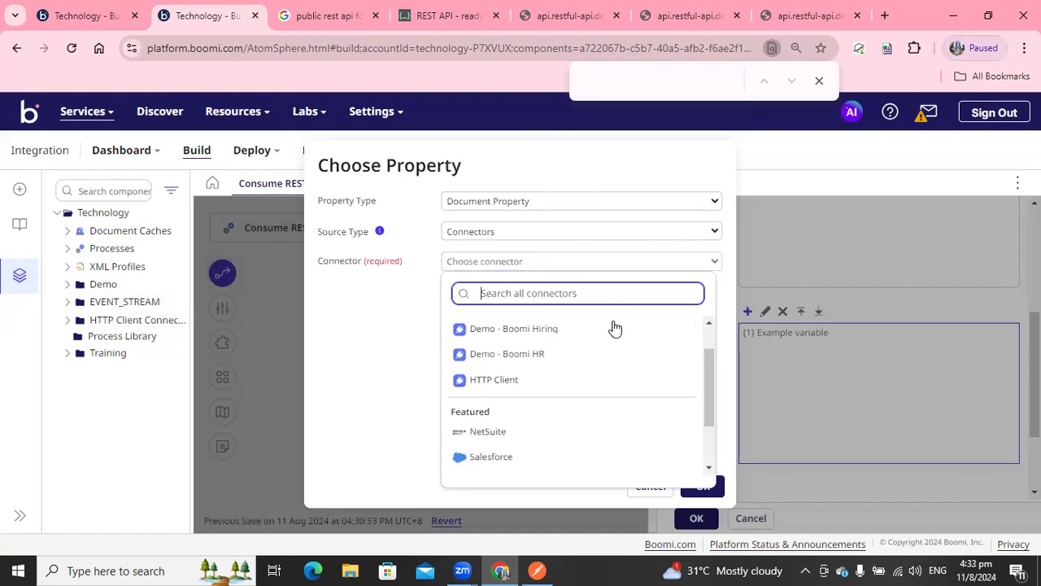
{"action": "left_click", "coordinate": [521, 232]}
{"action": "left_click", "coordinate": [482, 275]}
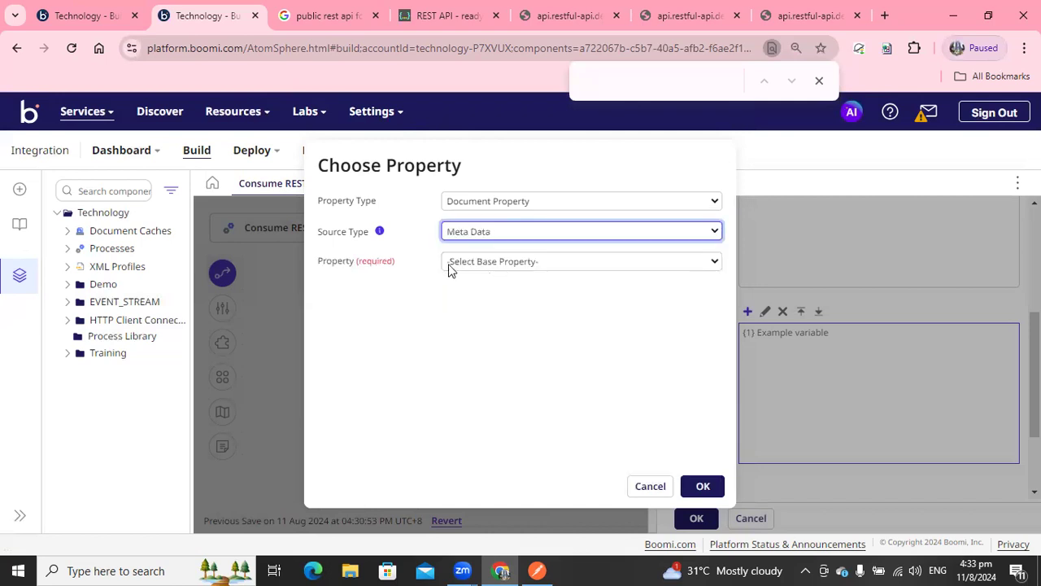
{"action": "left_click", "coordinate": [455, 261]}
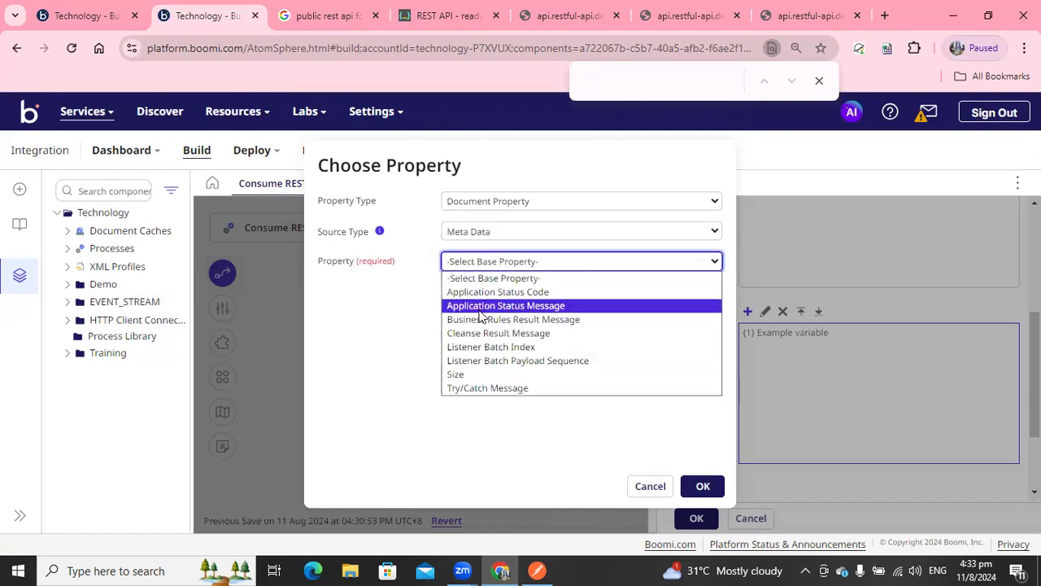
{"action": "left_click", "coordinate": [478, 292]}
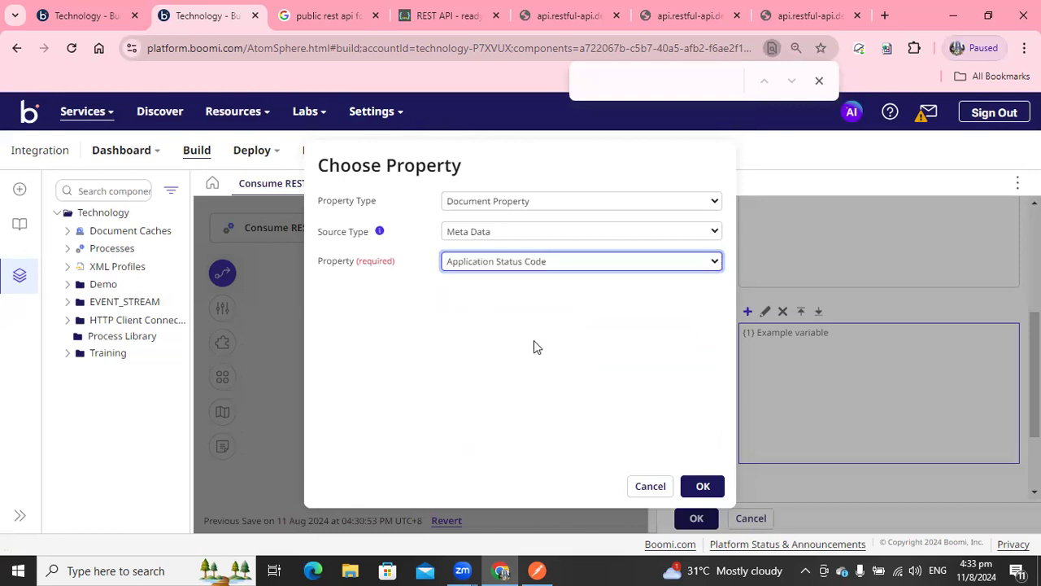
{"action": "left_click", "coordinate": [702, 485]}
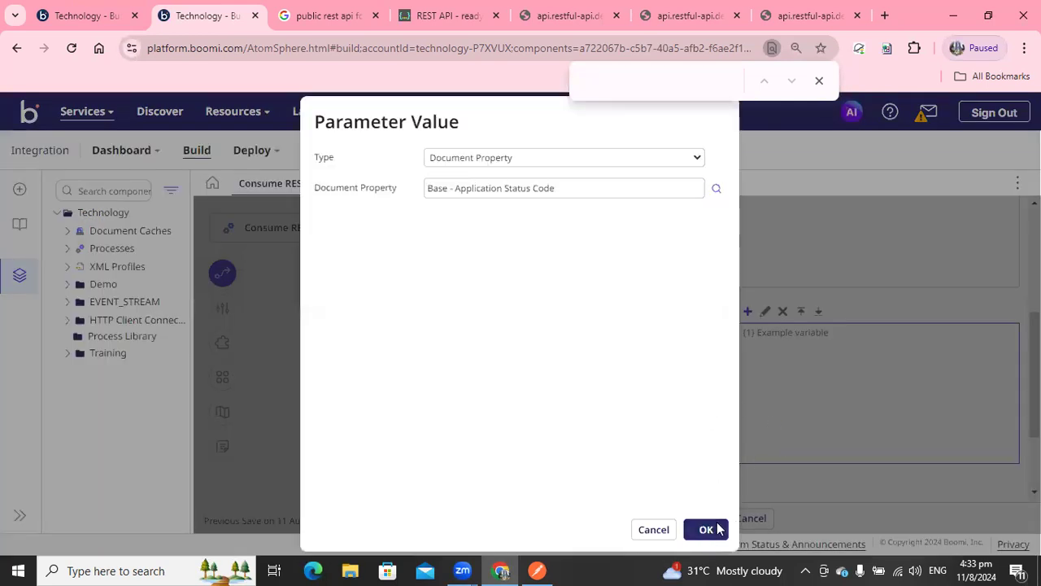
{"action": "left_click", "coordinate": [704, 527]}
Add variable {2} as a Document Property from Meta Data: Application Status Message.
{"action": "left_click", "coordinate": [748, 312]}
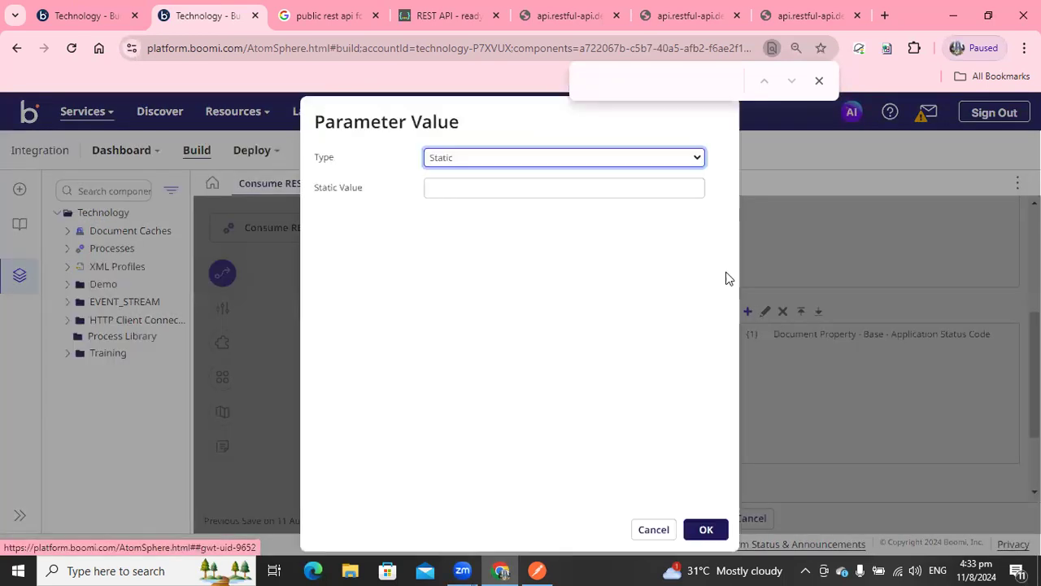
{"action": "left_click", "coordinate": [509, 159]}
{"action": "left_click", "coordinate": [464, 243]}
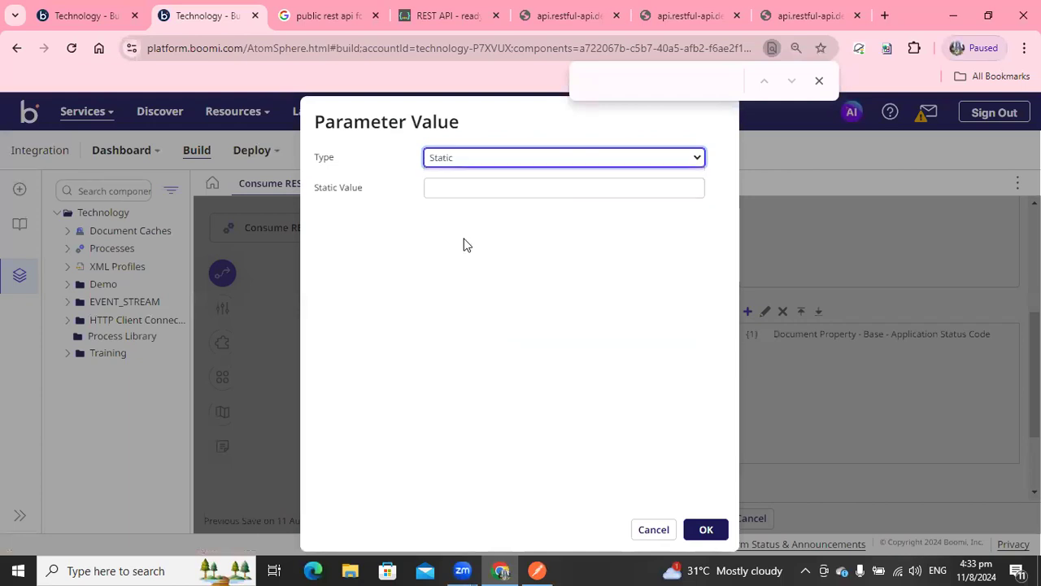
{"action": "left_click", "coordinate": [715, 188]}
{"action": "left_click", "coordinate": [476, 231]}
{"action": "left_click", "coordinate": [475, 275]}
{"action": "left_click", "coordinate": [477, 262]}
{"action": "left_click", "coordinate": [477, 305]}
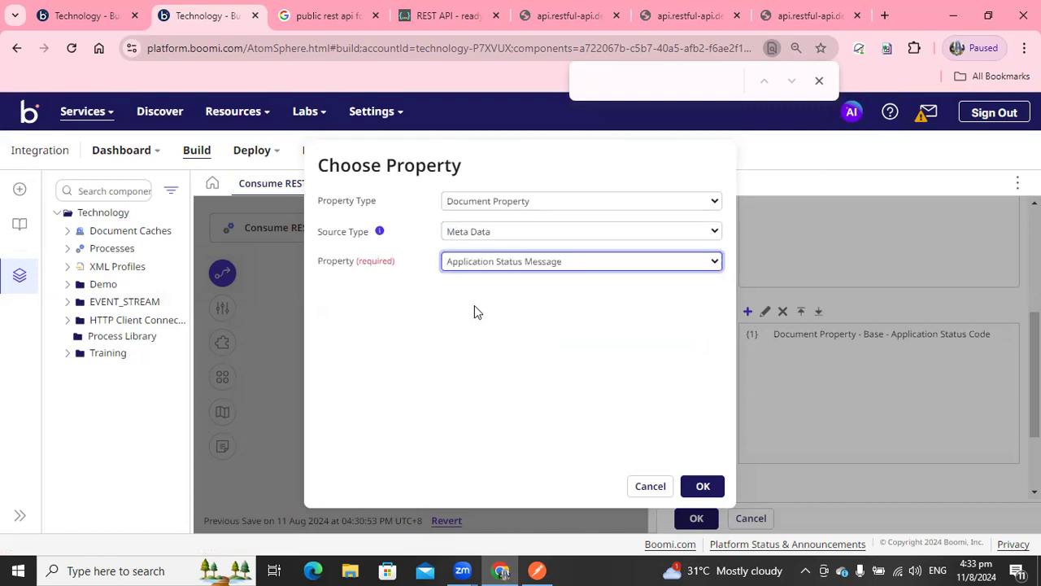
{"action": "left_click", "coordinate": [696, 485]}
{"action": "left_click", "coordinate": [703, 528]}
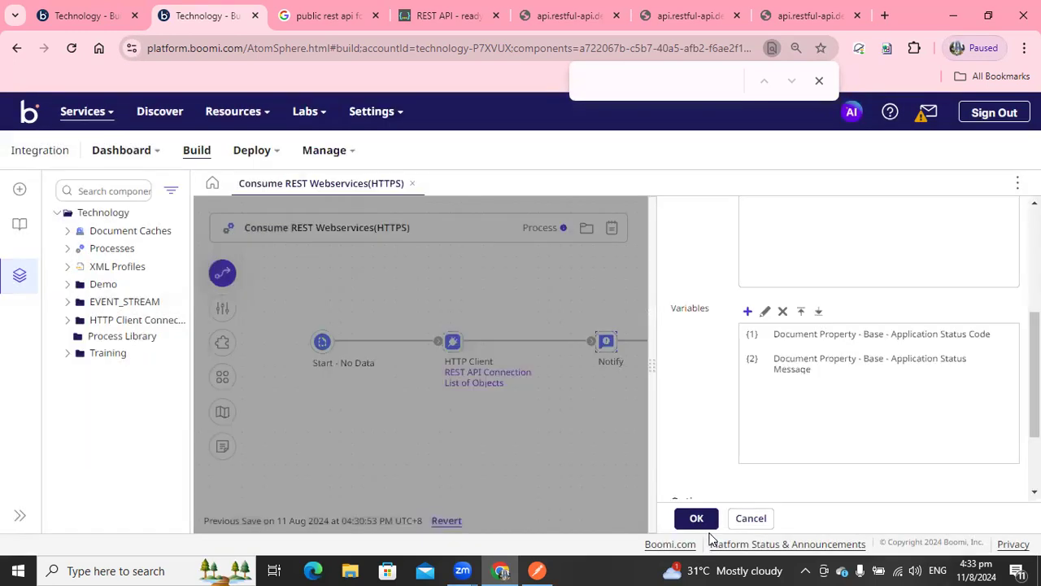
Edit the message to read "Status code:{1}" with "sttus messag: {2}" on a second line.
{"action": "scroll", "coordinate": [738, 328], "scroll_direction": "up", "scroll_amount": 3}
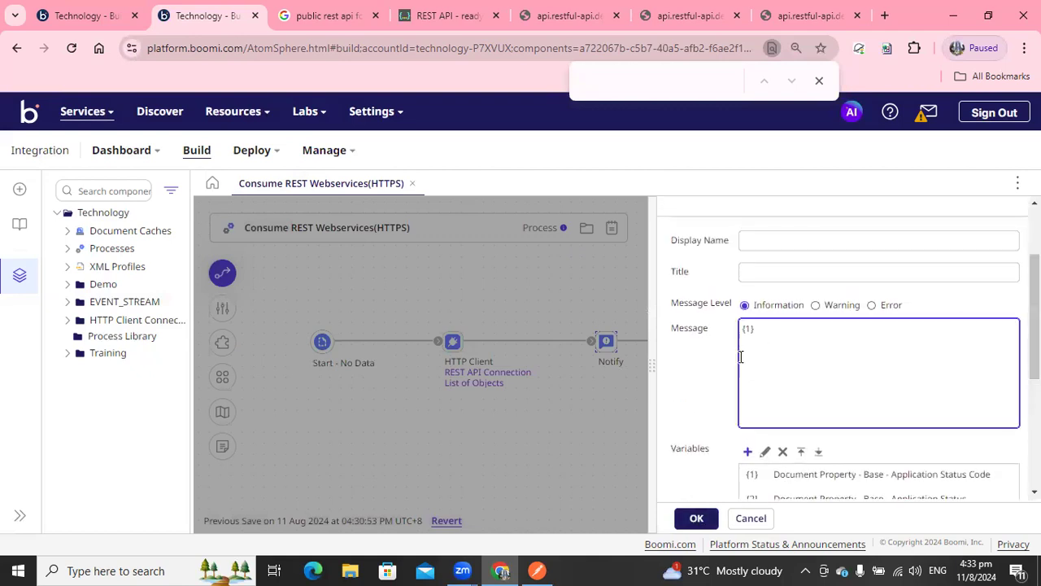
{"action": "left_click", "coordinate": [742, 330]}
{"action": "type", "text": "Status co"}
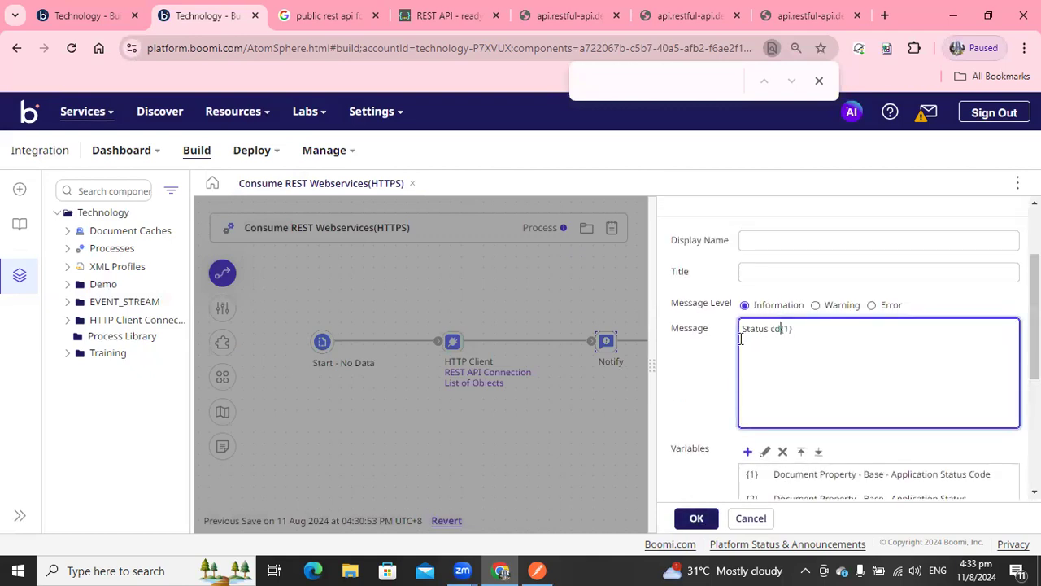
{"action": "type", "text": "ode:"}
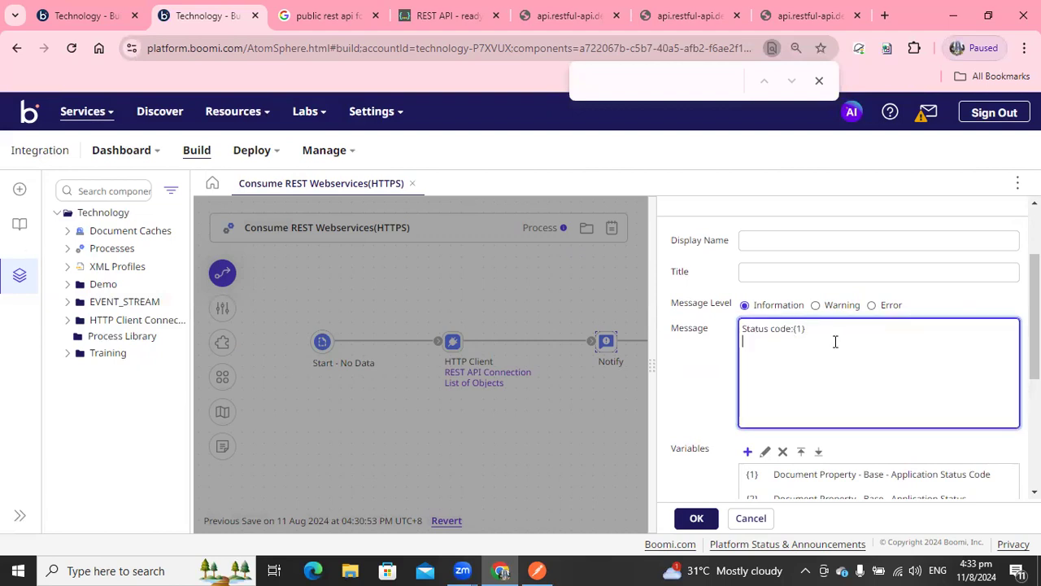
{"action": "type", "text": "sttus messag: {2"}
Set both the Notify shape's display name and title to "log HTTP statusCode" and confirm the shape.
{"action": "left_click", "coordinate": [778, 246]}
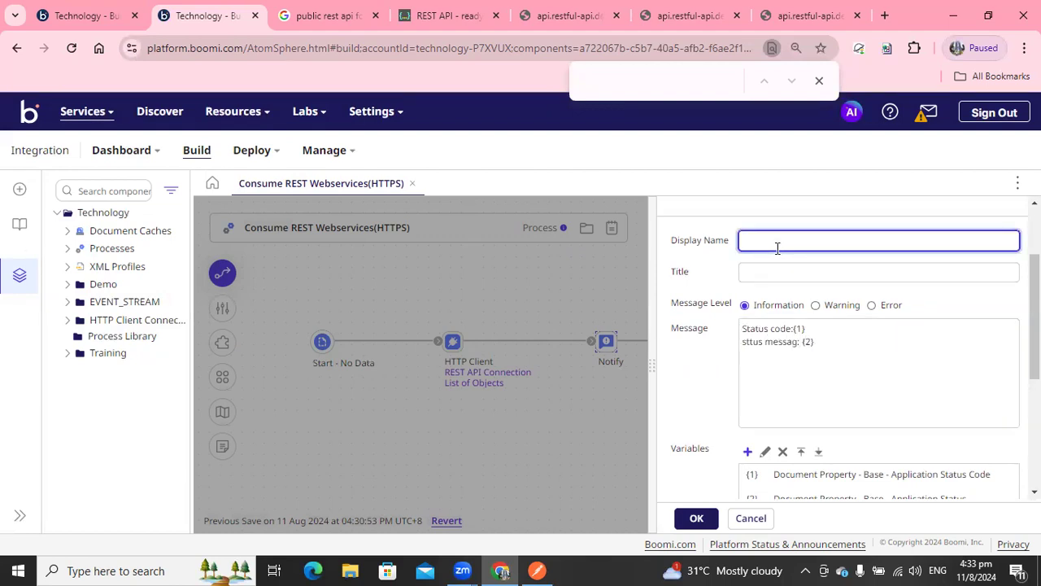
{"action": "type", "text": "log h"}
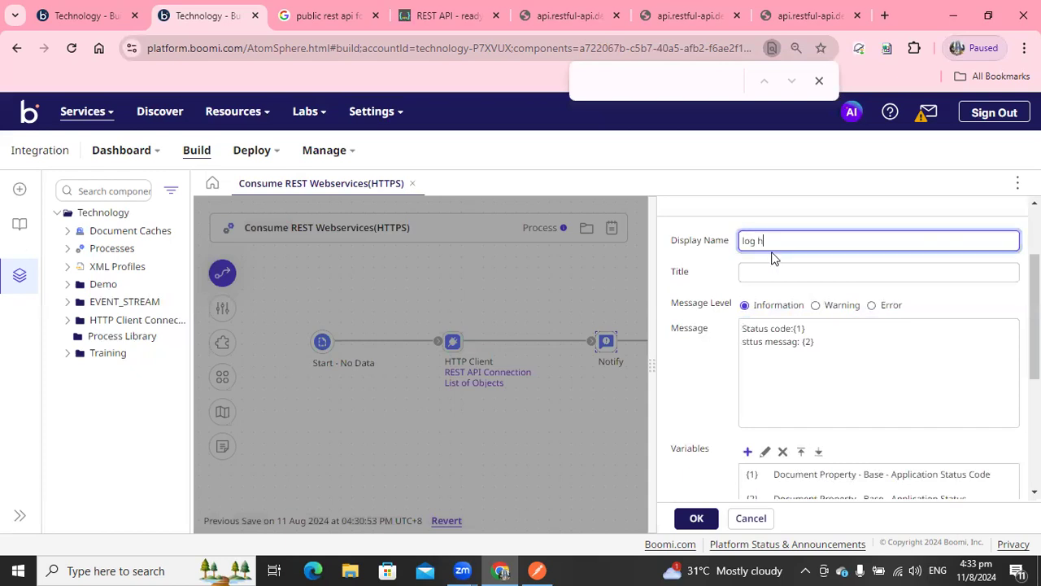
{"action": "type", "text": "HTTP statusCode"}
{"action": "key", "text": "ctrl+a"}
{"action": "key", "text": "ctrl+c"}
{"action": "left_click", "coordinate": [779, 272]}
{"action": "key", "text": "ctrl+v"}
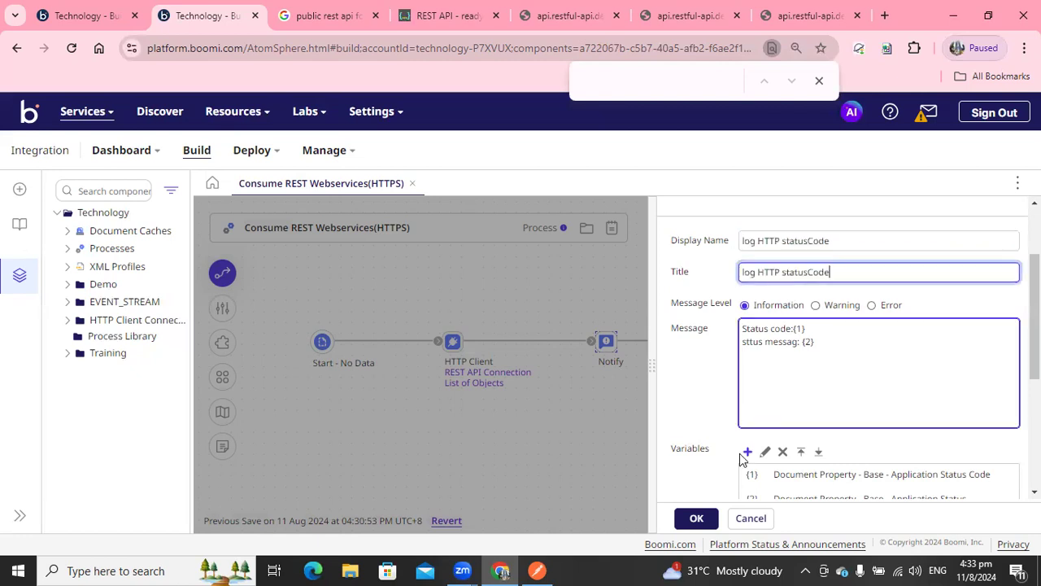
{"action": "left_click", "coordinate": [697, 519]}
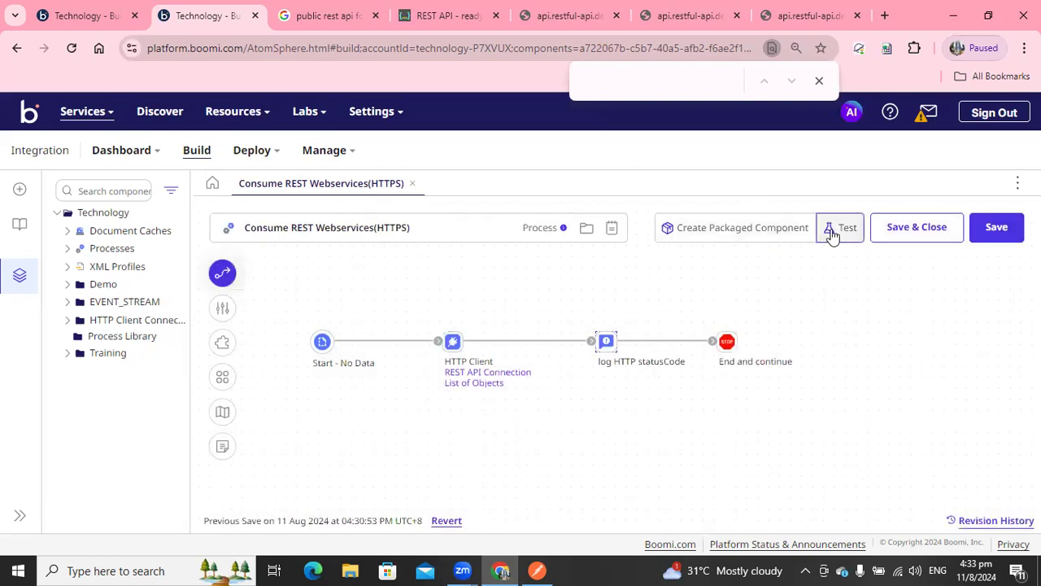
Run a test of the process and display the log HTTP statusCode shape's test logs.
{"action": "left_click", "coordinate": [831, 231]}
{"action": "left_click", "coordinate": [624, 360]}
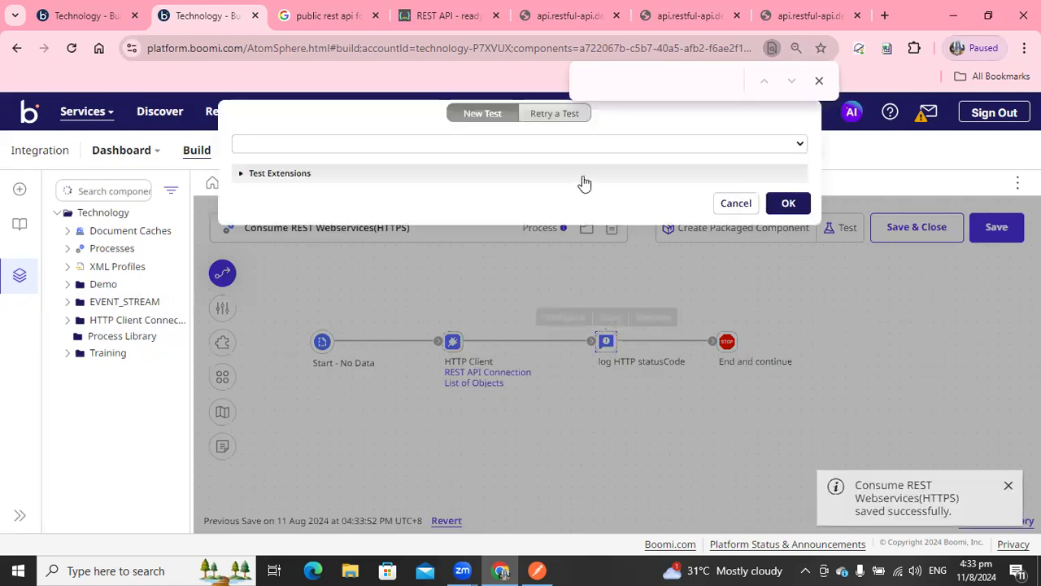
{"action": "left_click", "coordinate": [782, 203]}
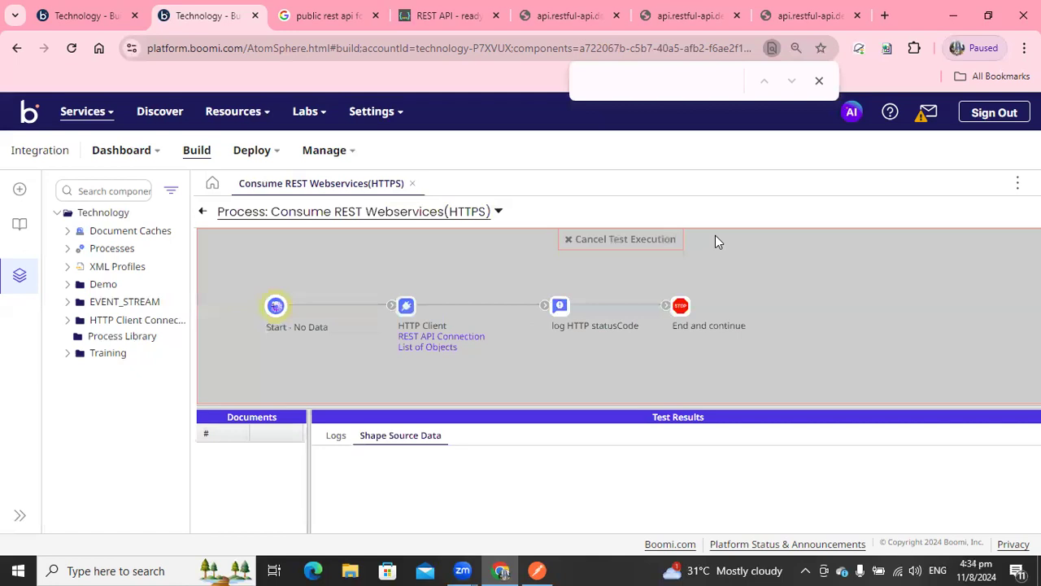
{"action": "left_click", "coordinate": [552, 303]}
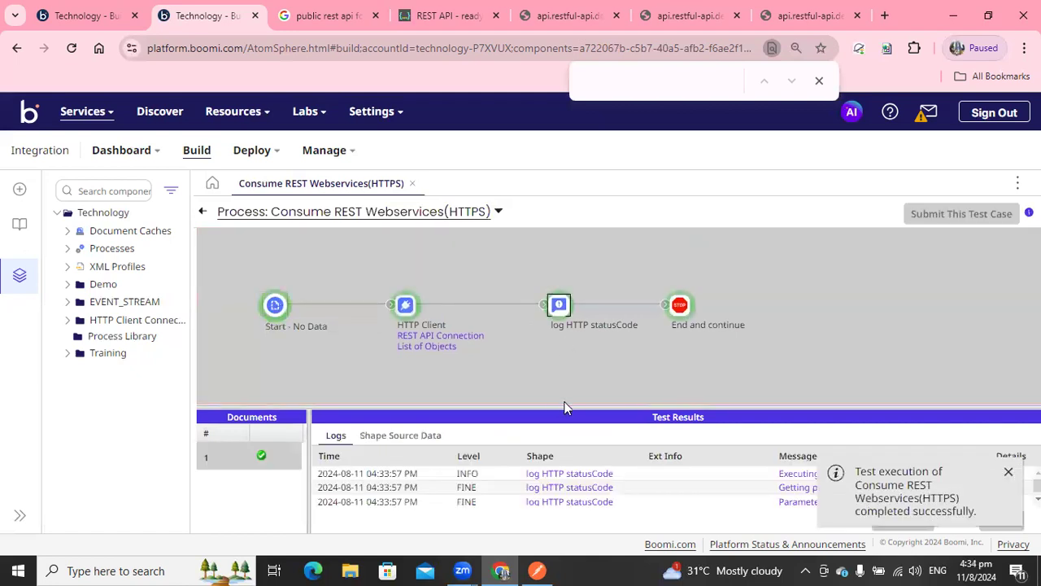
{"action": "left_click_drag", "start_coordinate": [548, 404], "coordinate": [547, 362]}
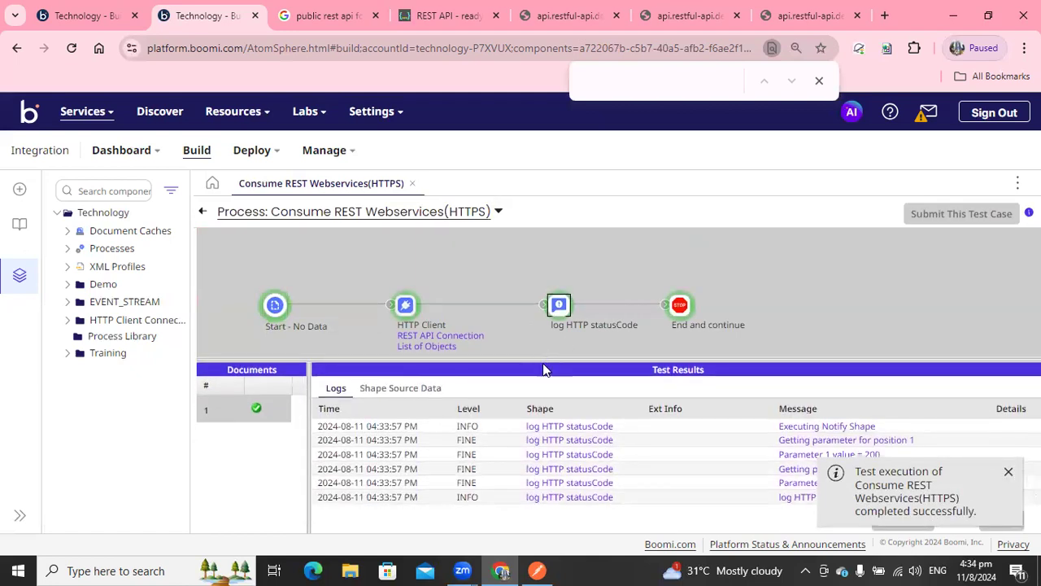
{"action": "left_click", "coordinate": [1008, 471]}
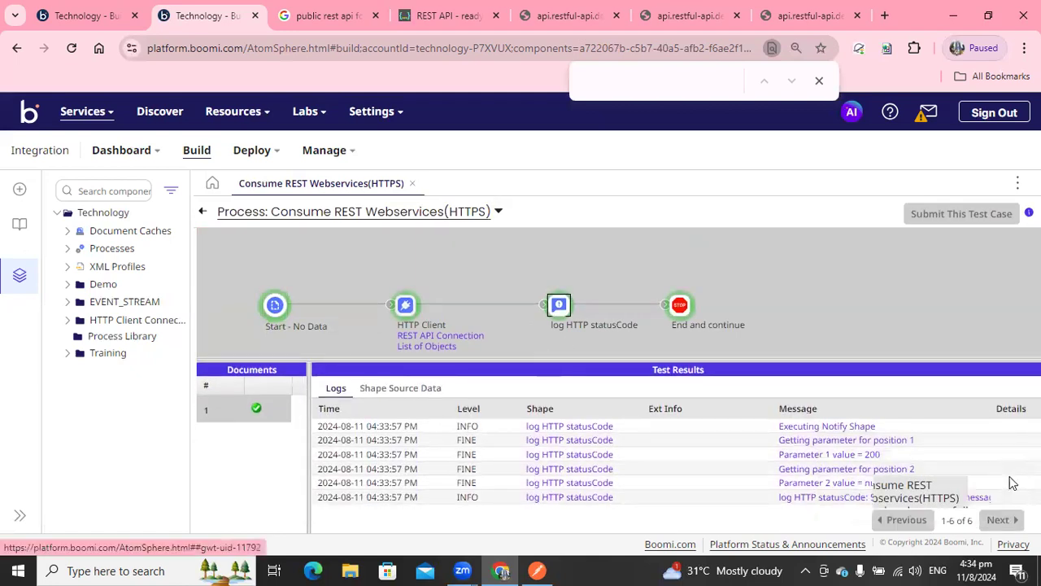
Open the Notify shape's final log message to examine the logged status code and status message.
{"action": "left_click", "coordinate": [851, 497]}
{"action": "left_click_drag", "start_coordinate": [423, 197], "coordinate": [440, 196]}
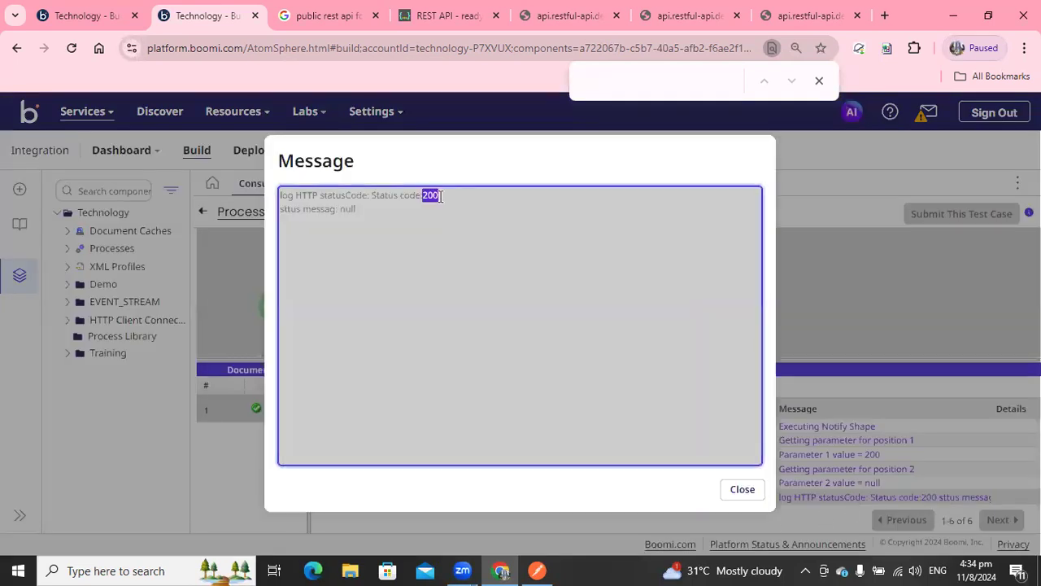
{"action": "left_click_drag", "start_coordinate": [338, 211], "coordinate": [374, 213]}
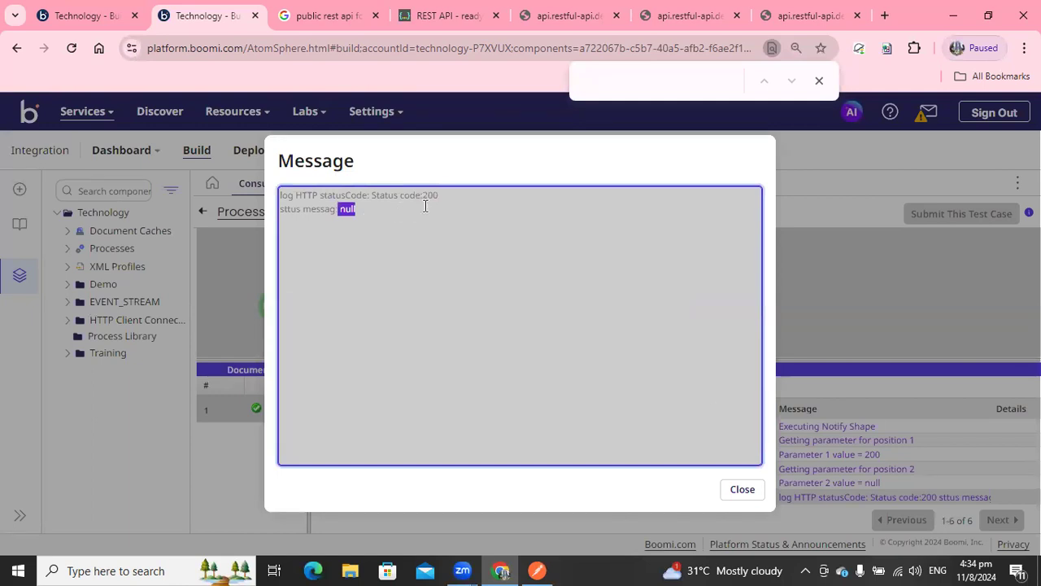
{"action": "left_click", "coordinate": [743, 490]}
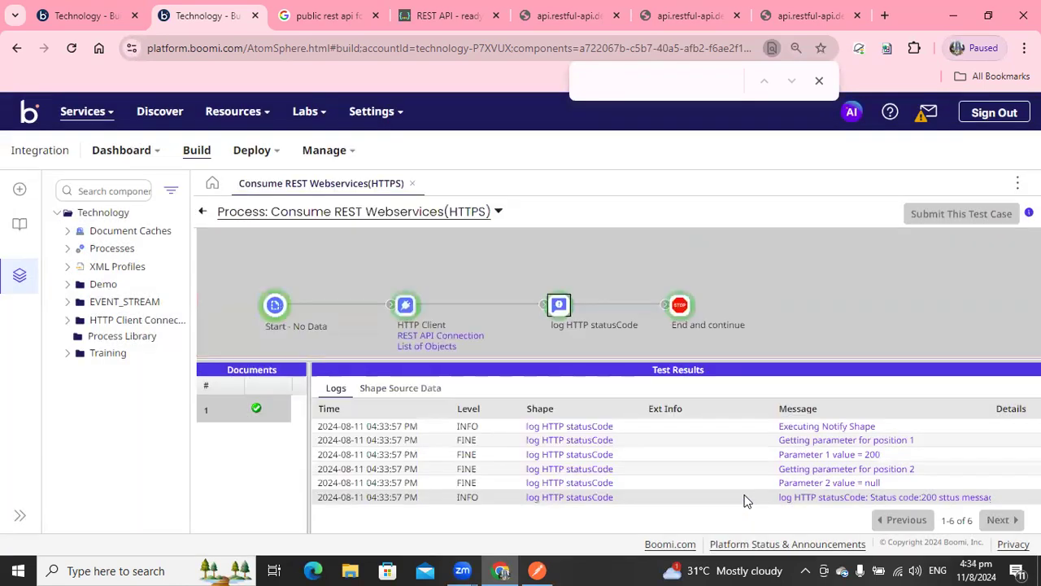
In the List of Objects operation, mark the objects resource path as a replacement variable and save and close.
{"action": "left_click", "coordinate": [202, 213]}
{"action": "left_click", "coordinate": [472, 379]}
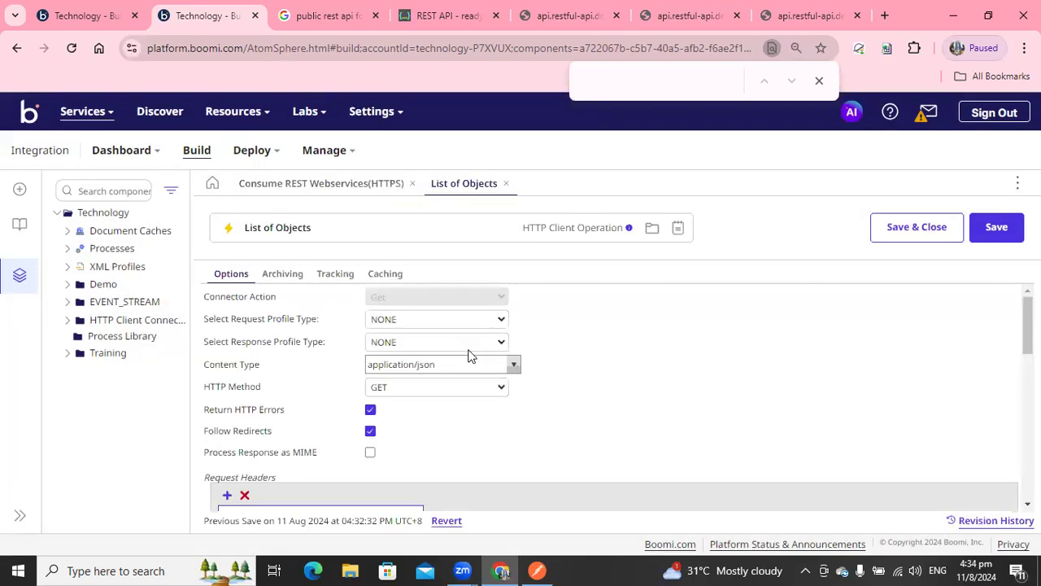
{"action": "left_click_drag", "start_coordinate": [1027, 326], "coordinate": [1027, 410]}
{"action": "left_click", "coordinate": [299, 349]}
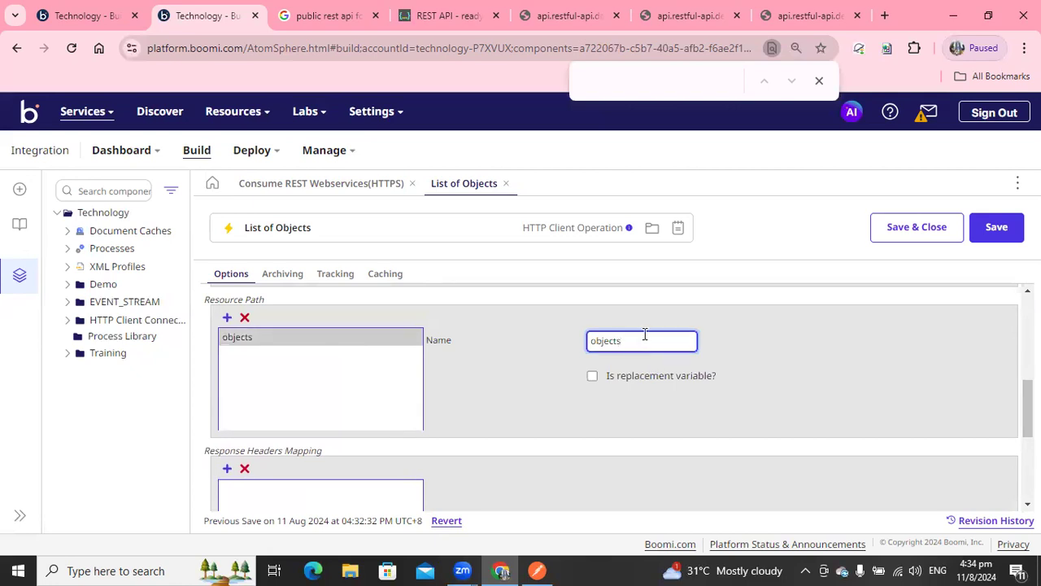
{"action": "left_click", "coordinate": [610, 378]}
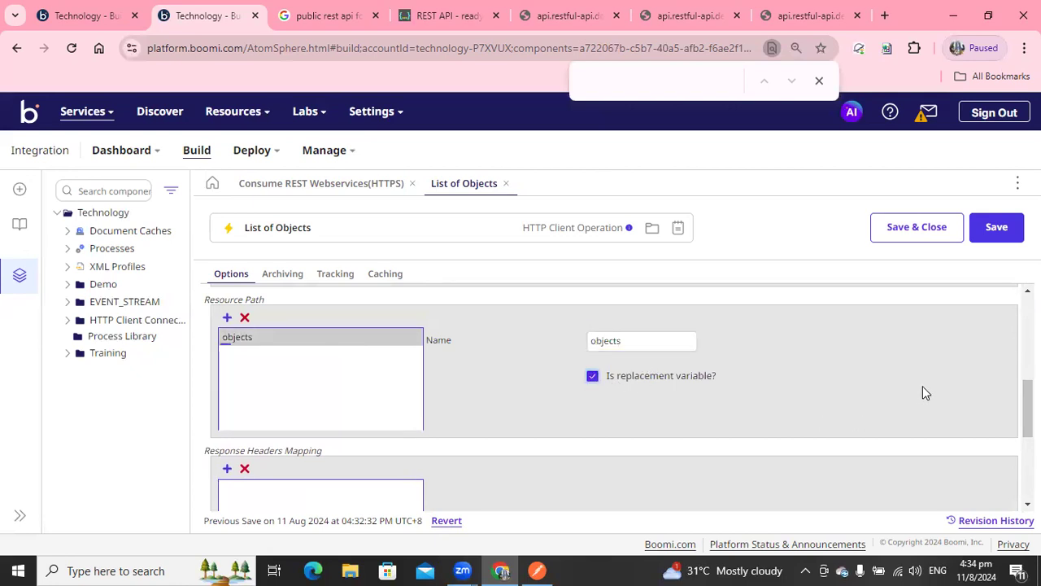
{"action": "left_click_drag", "start_coordinate": [1027, 408], "coordinate": [1028, 469]}
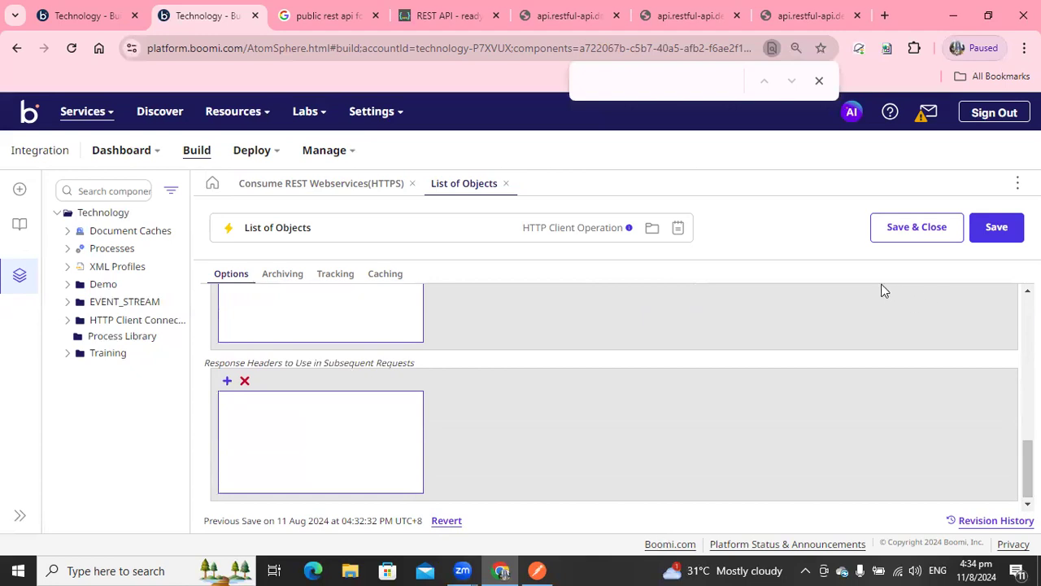
{"action": "left_click", "coordinate": [904, 232]}
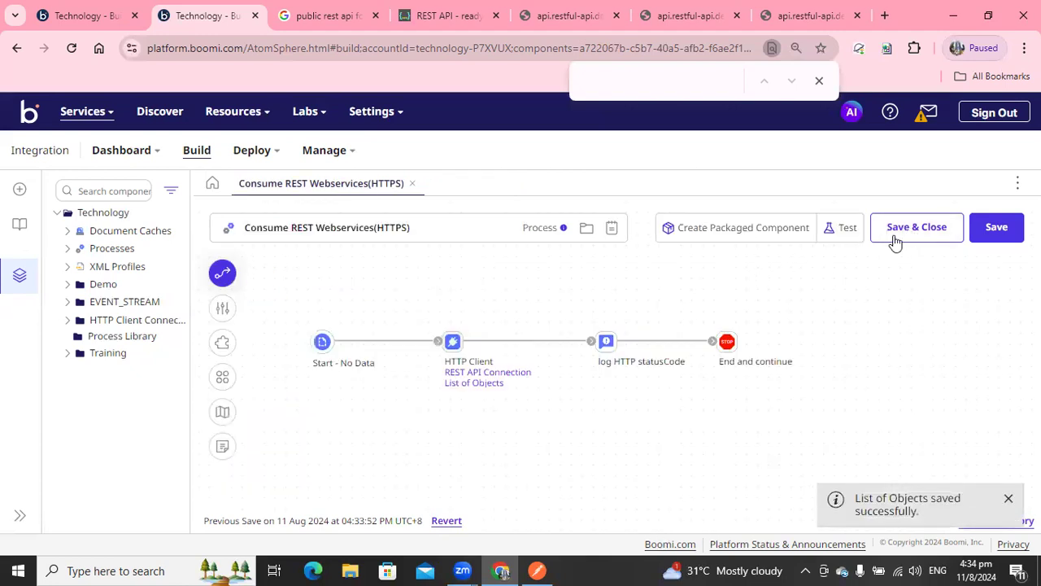
Test the process again and open the Notify shape's final log message.
{"action": "left_click", "coordinate": [838, 231]}
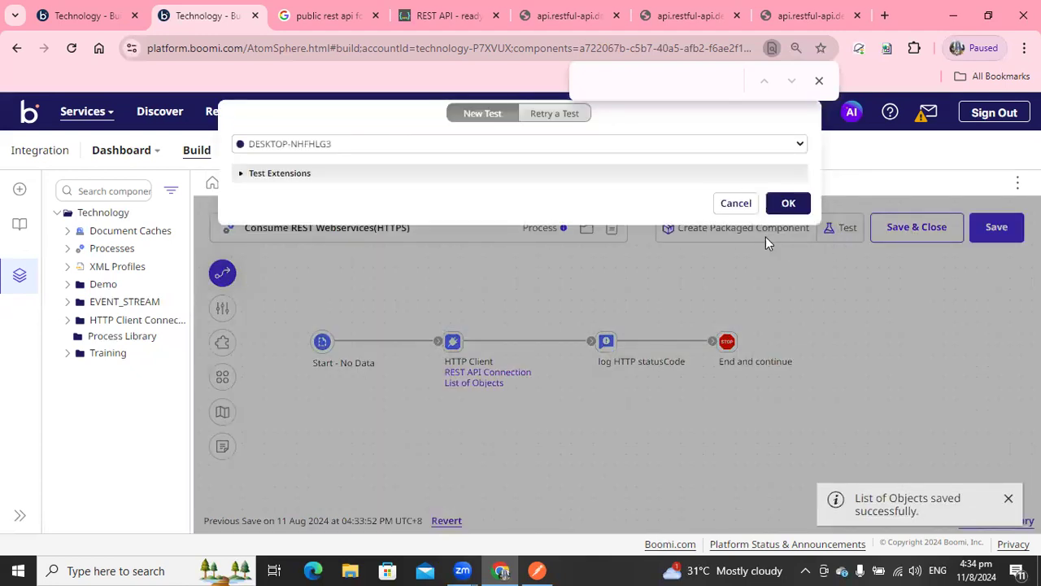
{"action": "left_click", "coordinate": [787, 203]}
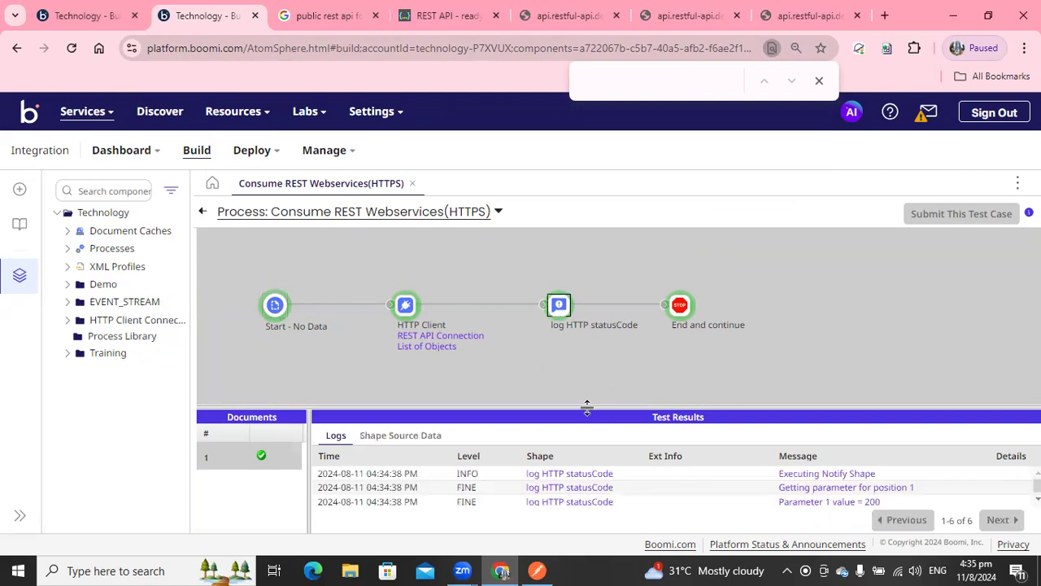
{"action": "left_click_drag", "start_coordinate": [587, 406], "coordinate": [587, 368]}
{"action": "left_click", "coordinate": [893, 496]}
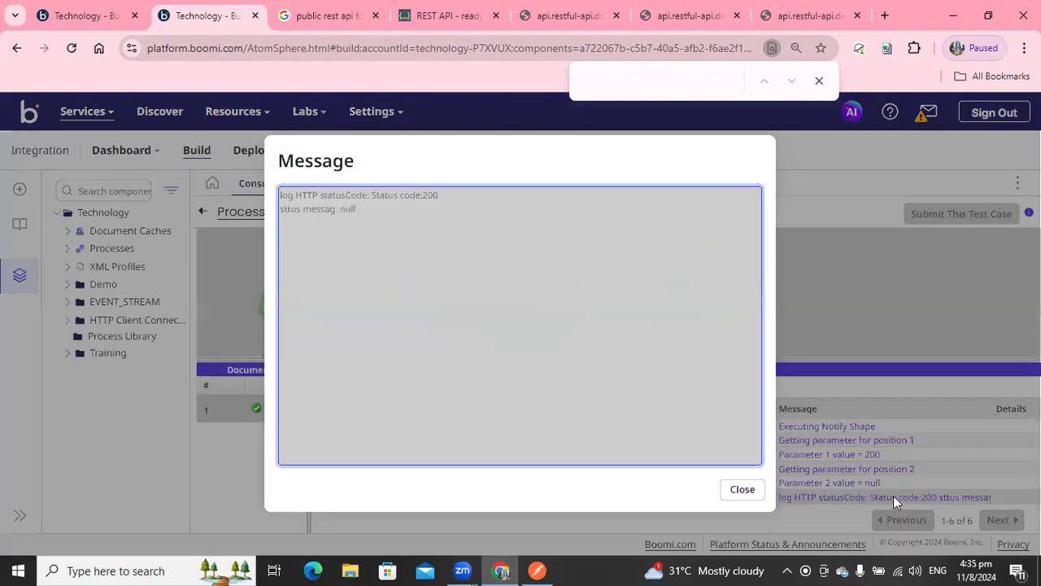
{"action": "left_click_drag", "start_coordinate": [371, 196], "coordinate": [461, 201]}
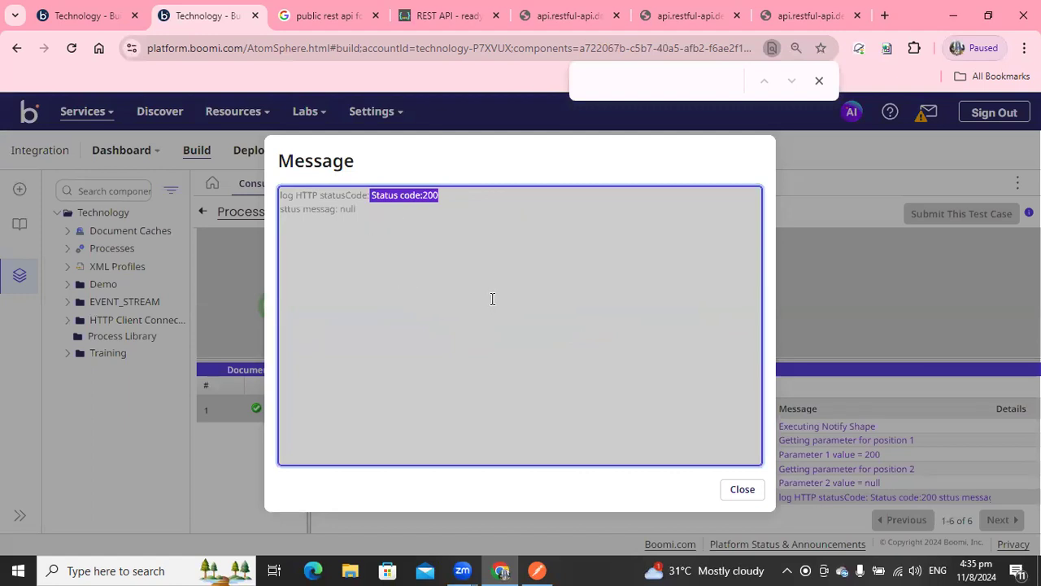
{"action": "left_click", "coordinate": [741, 491]}
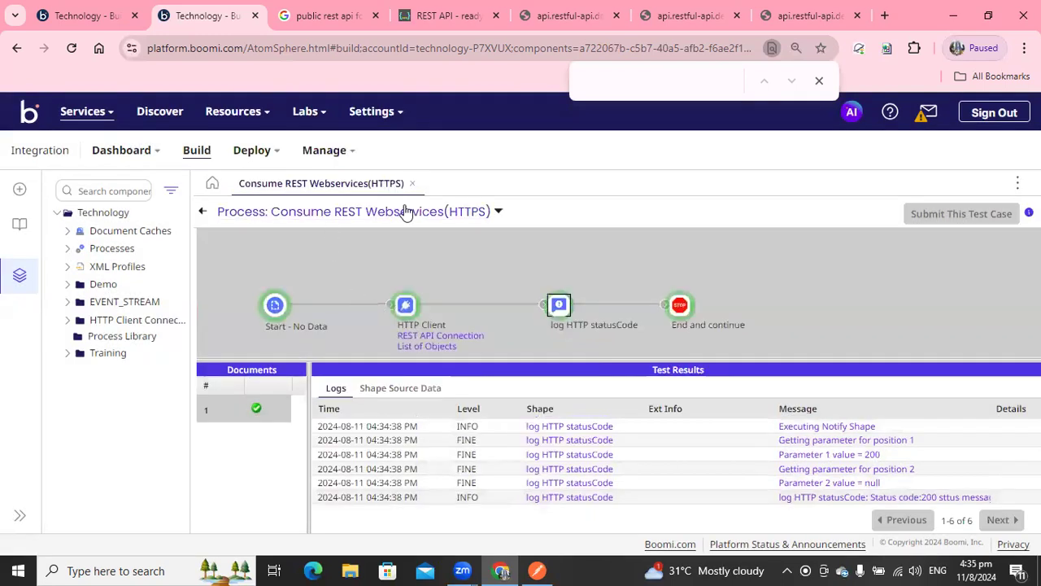
Open the base process log and examine the GET request URL and response code entries.
{"action": "left_click", "coordinate": [406, 212]}
{"action": "left_click", "coordinate": [281, 239]}
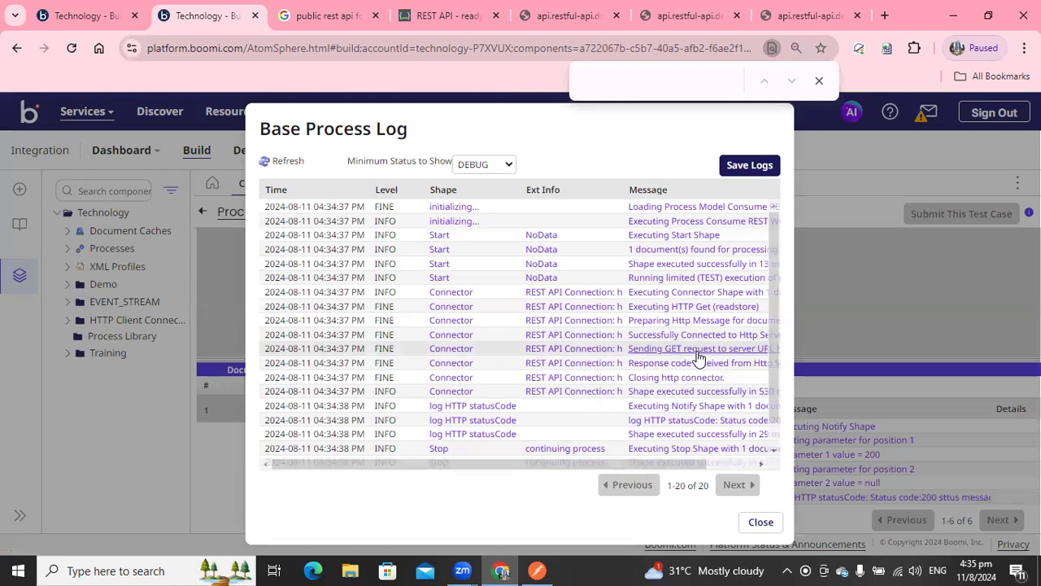
{"action": "left_click", "coordinate": [696, 350]}
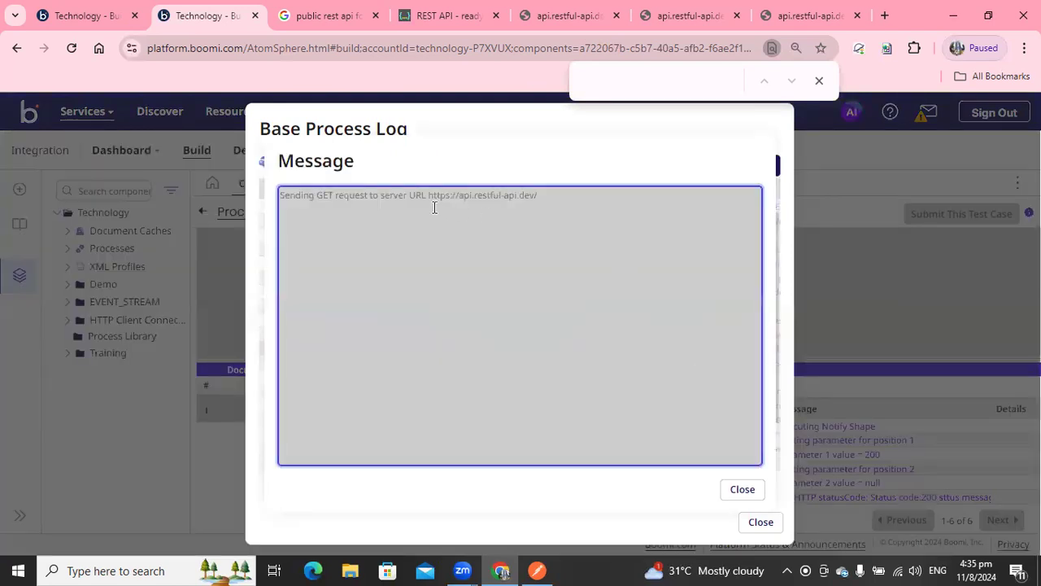
{"action": "left_click_drag", "start_coordinate": [429, 196], "coordinate": [532, 200]}
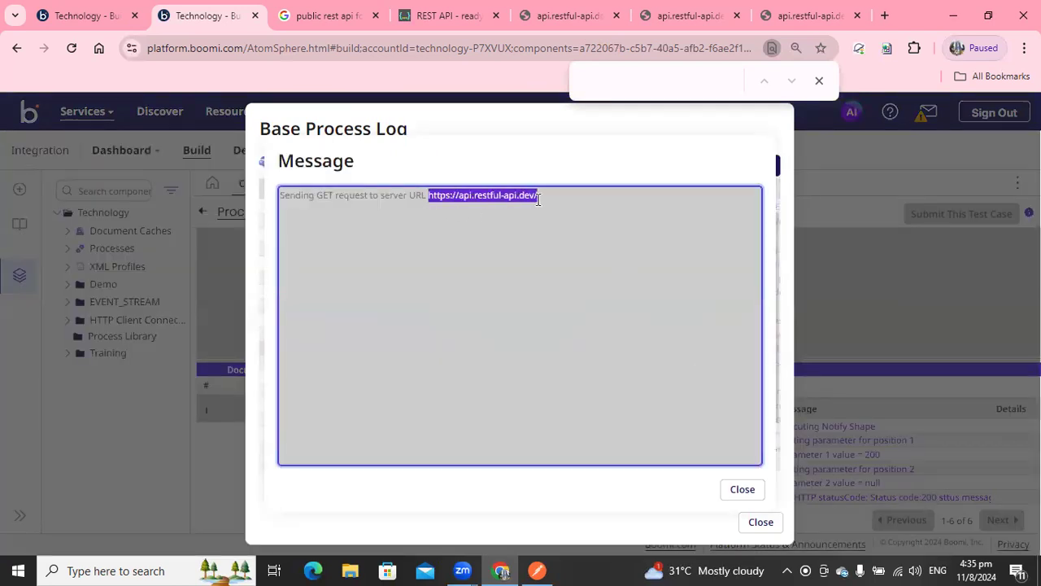
{"action": "left_click", "coordinate": [538, 196]}
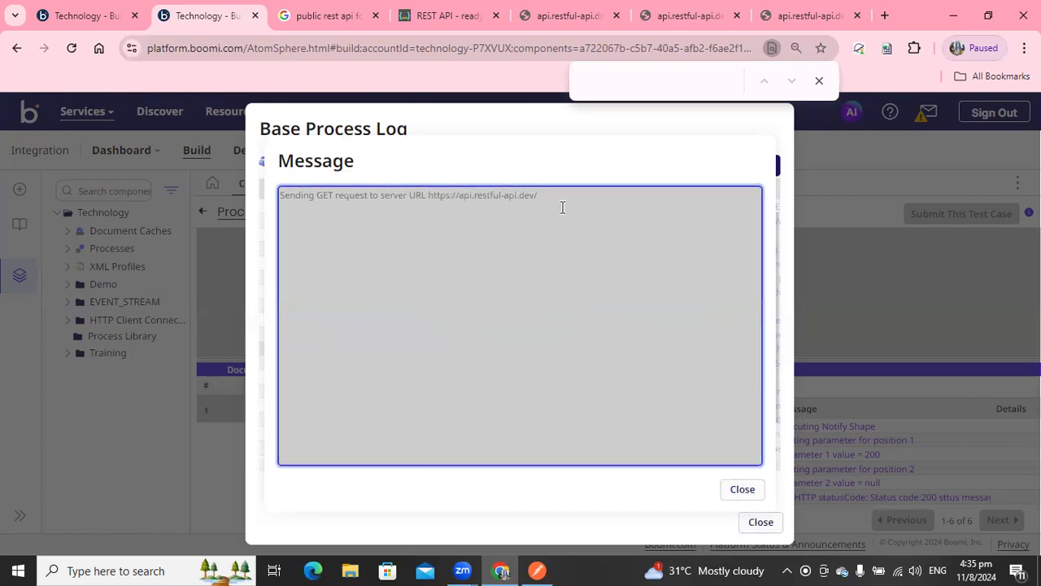
{"action": "left_click", "coordinate": [742, 489]}
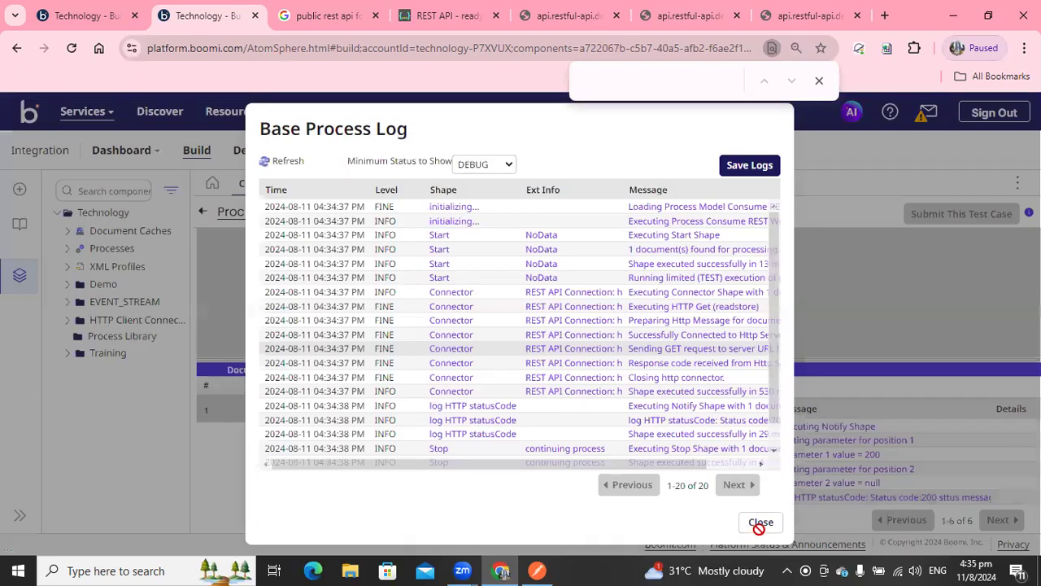
{"action": "left_click", "coordinate": [683, 363]}
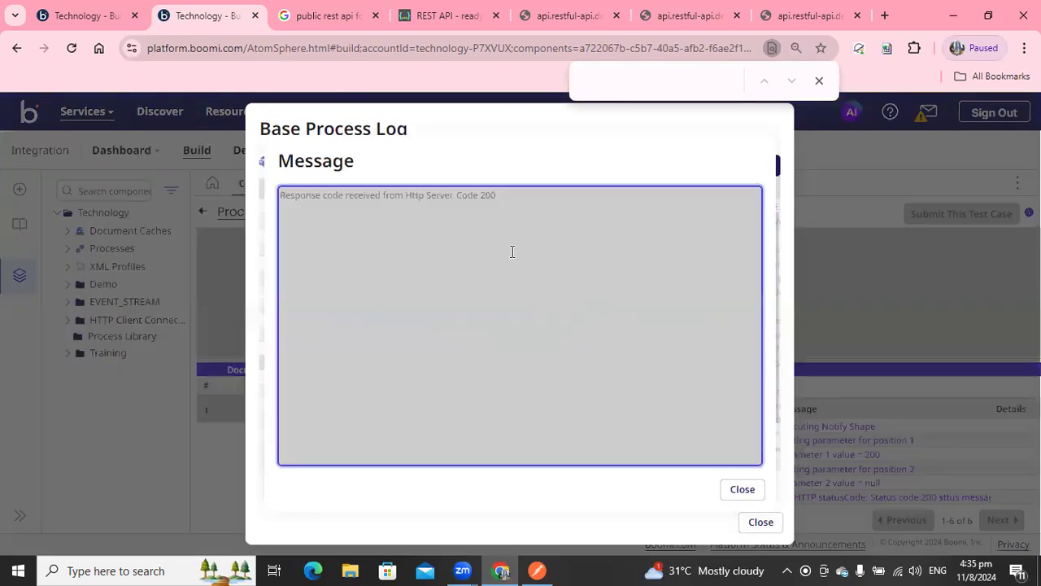
{"action": "left_click", "coordinate": [742, 489]}
{"action": "left_click", "coordinate": [759, 523]}
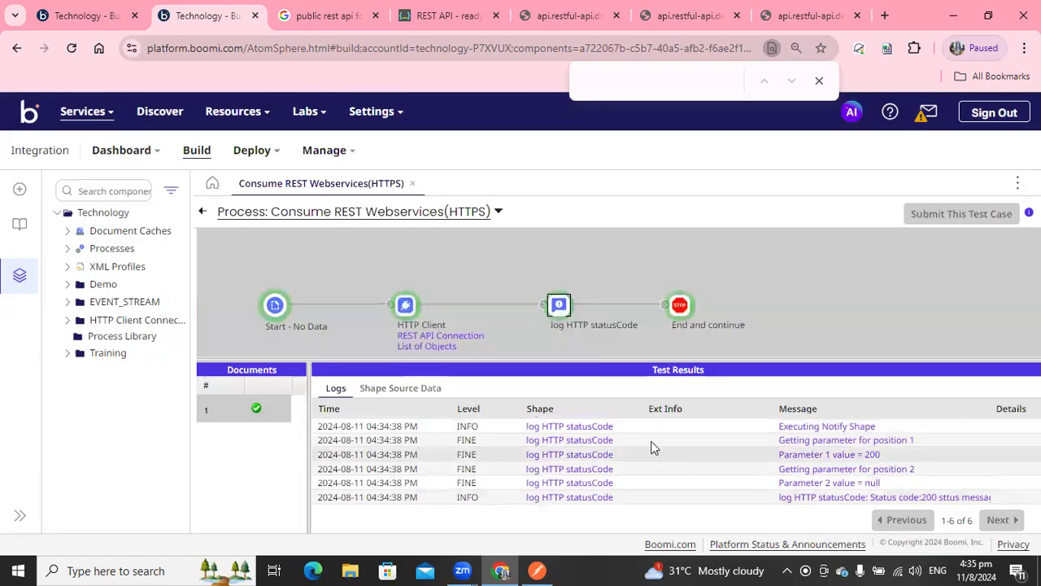
Inspect the source data documents at the End and continue shape and the HTTP Client shape.
{"action": "left_click", "coordinate": [682, 306]}
{"action": "left_click", "coordinate": [395, 393]}
{"action": "left_click", "coordinate": [324, 430]}
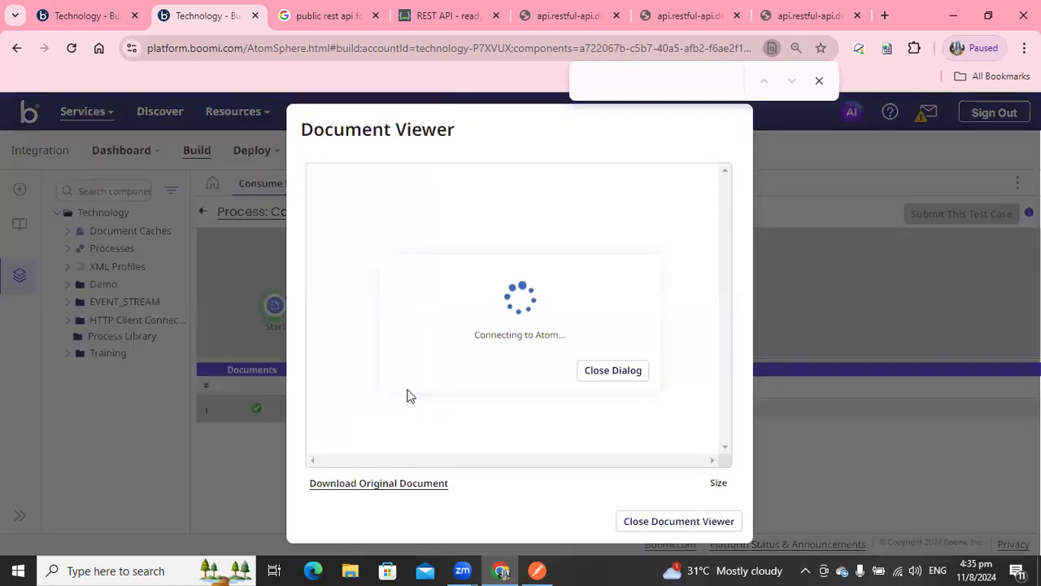
{"action": "left_click", "coordinate": [406, 396]}
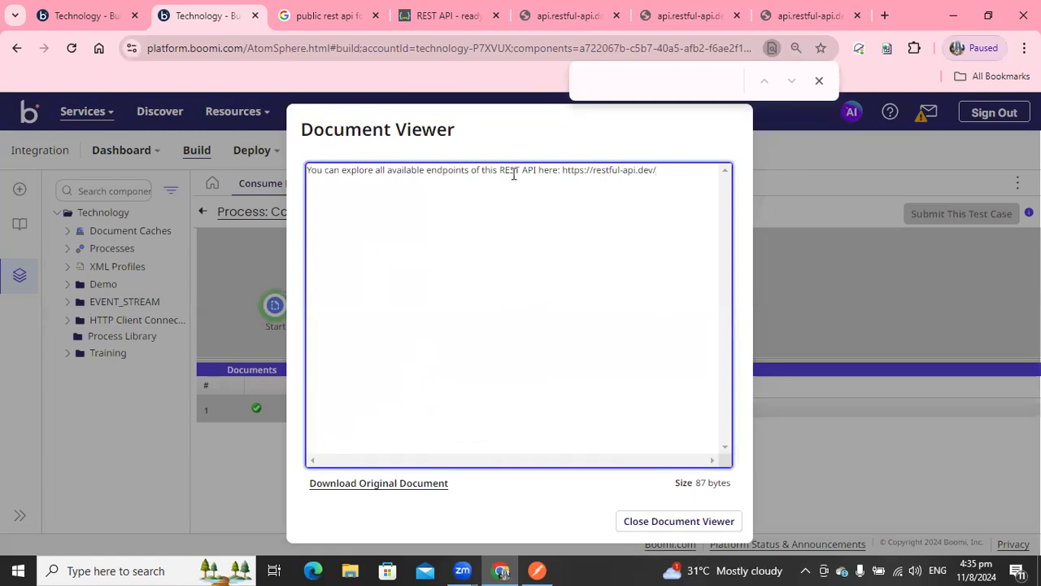
{"action": "left_click_drag", "start_coordinate": [514, 173], "coordinate": [667, 170]}
{"action": "left_click", "coordinate": [637, 522]}
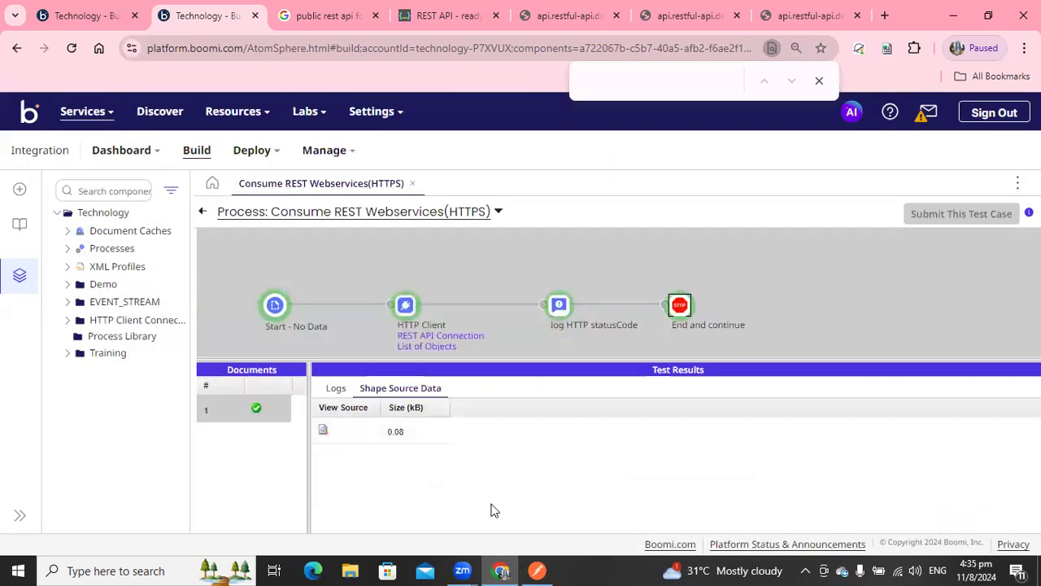
{"action": "left_click", "coordinate": [405, 305]}
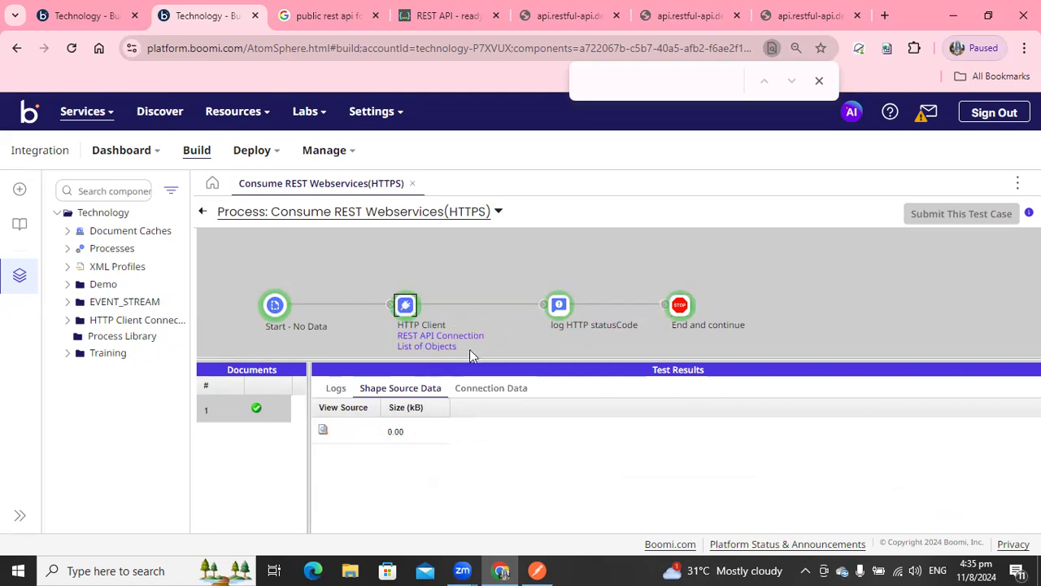
{"action": "left_click", "coordinate": [537, 569]}
{"action": "left_click", "coordinate": [533, 568]}
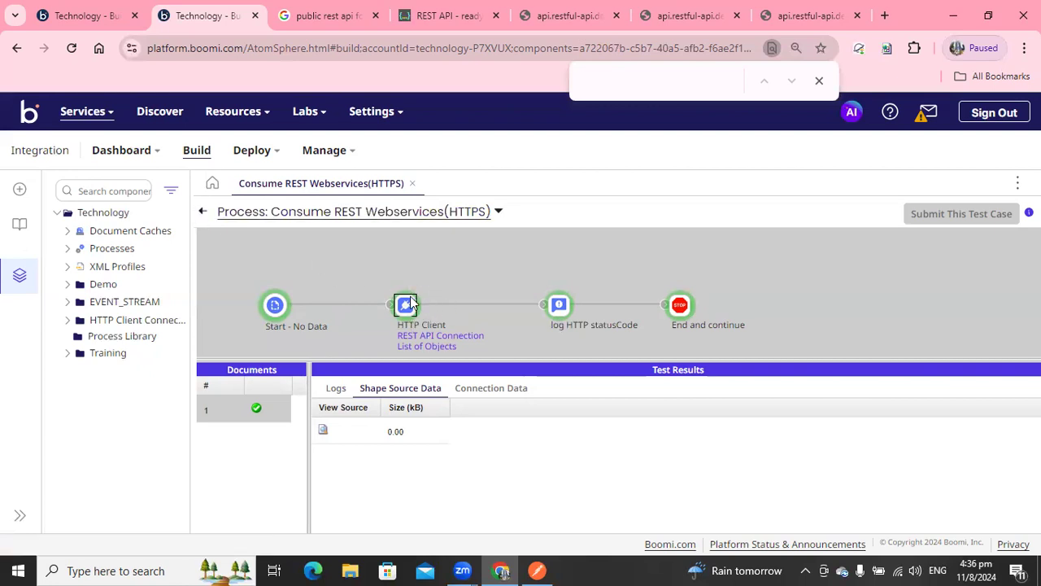
Leave test mode and review the List of Objects operation and the REST API Connection component.
{"action": "left_click", "coordinate": [202, 211]}
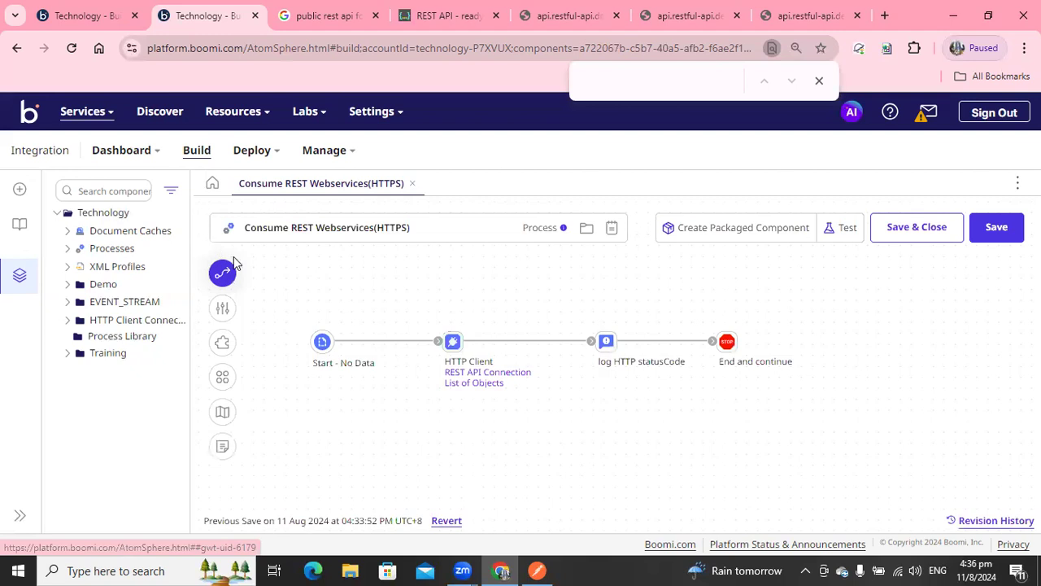
{"action": "left_click", "coordinate": [476, 384]}
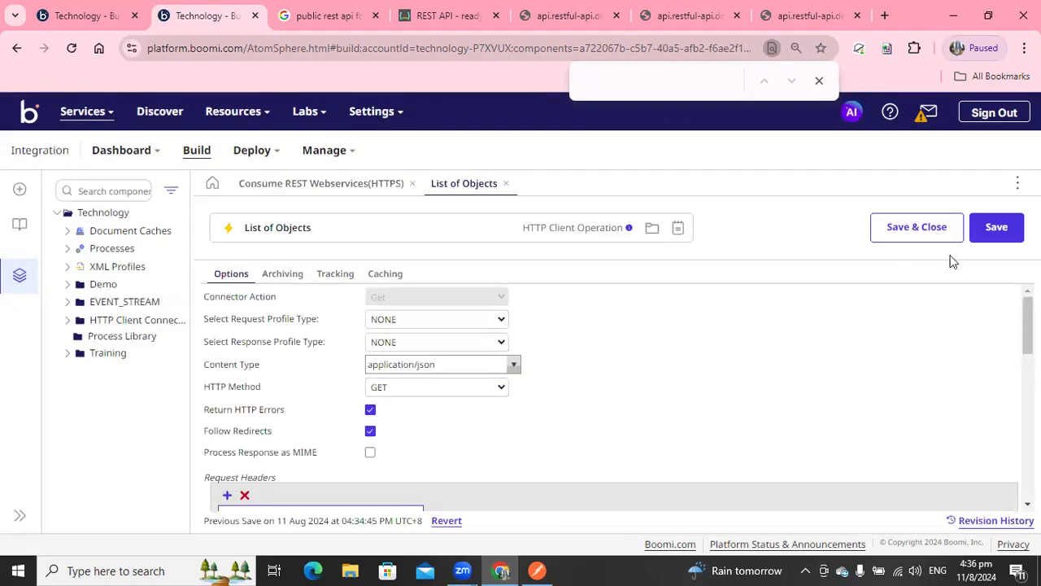
{"action": "left_click", "coordinate": [506, 183]}
{"action": "mouse_move", "coordinate": [483, 395]}
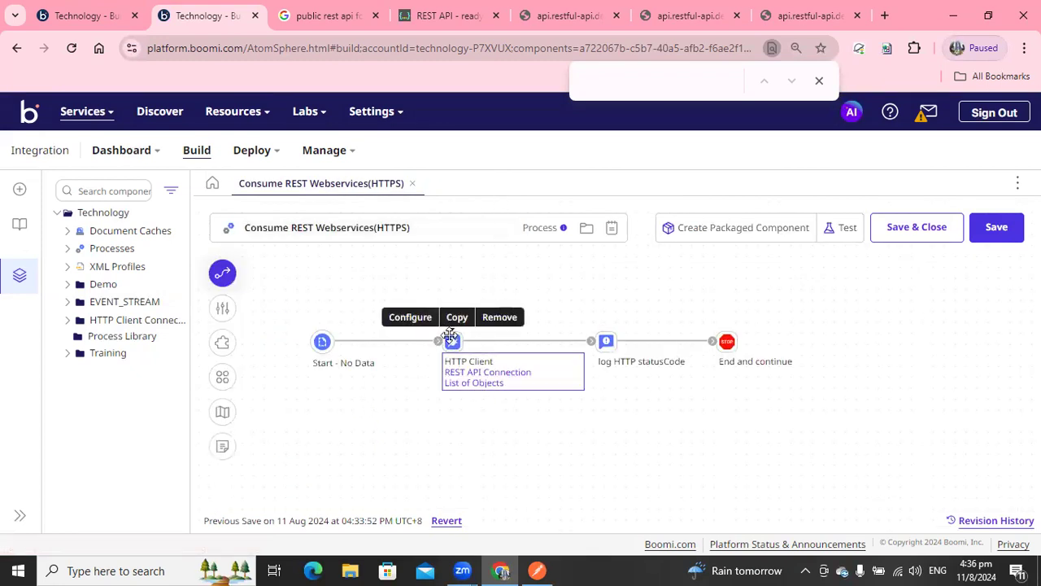
{"action": "left_click", "coordinate": [488, 373]}
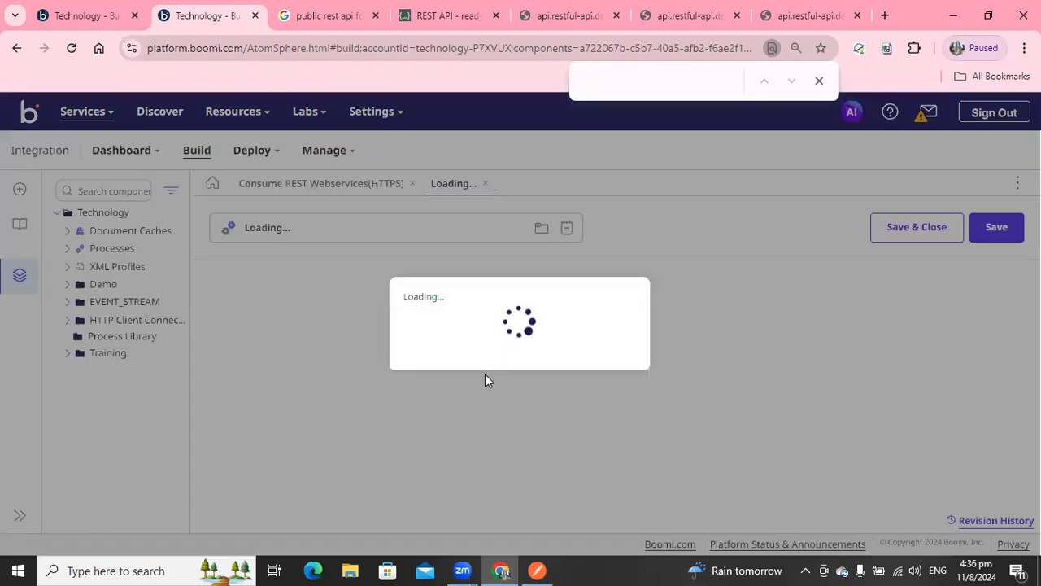
{"action": "left_click", "coordinate": [536, 183]}
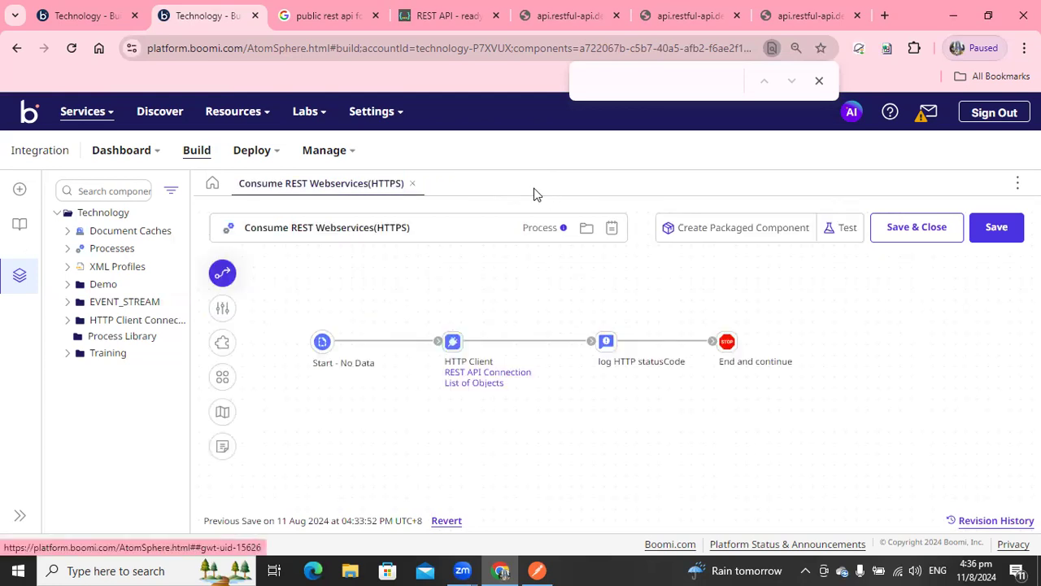
Insert a Decision shape between the HTTP Client and the Notify shape, routing its False branch to the Notify shape.
{"action": "left_click", "coordinate": [475, 383]}
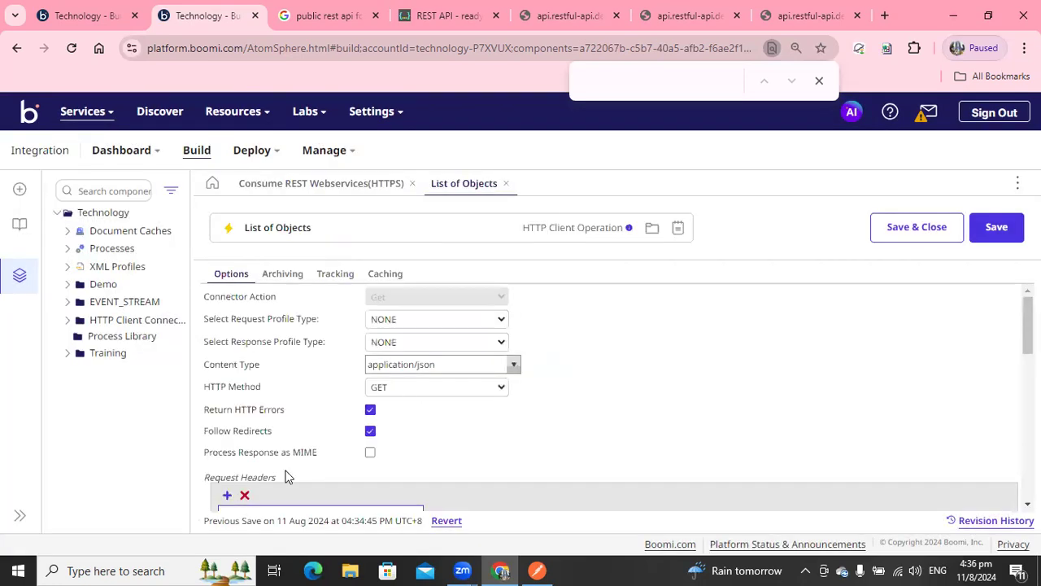
{"action": "left_click", "coordinate": [505, 183]}
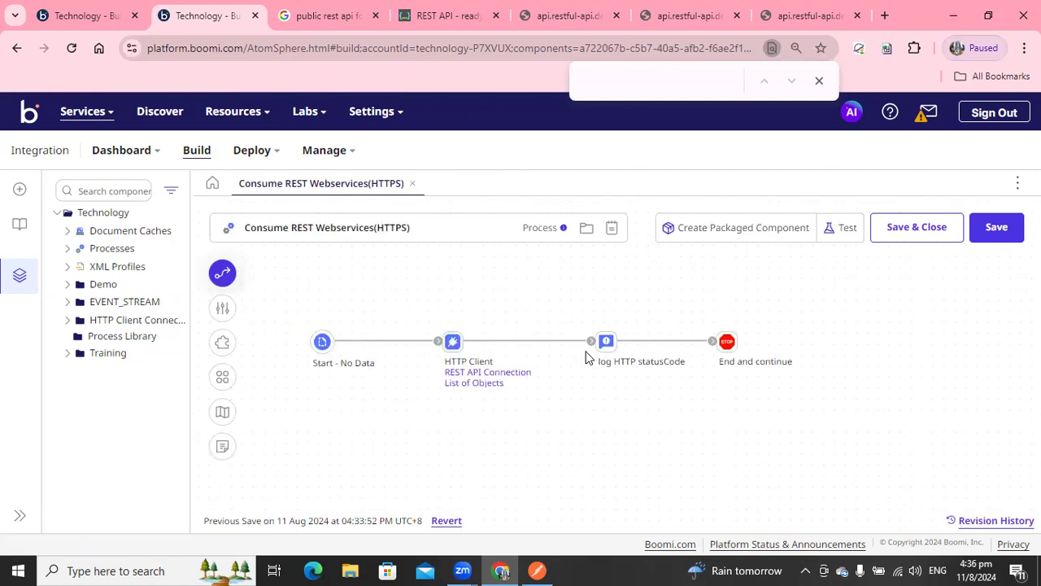
{"action": "left_click", "coordinate": [222, 273]}
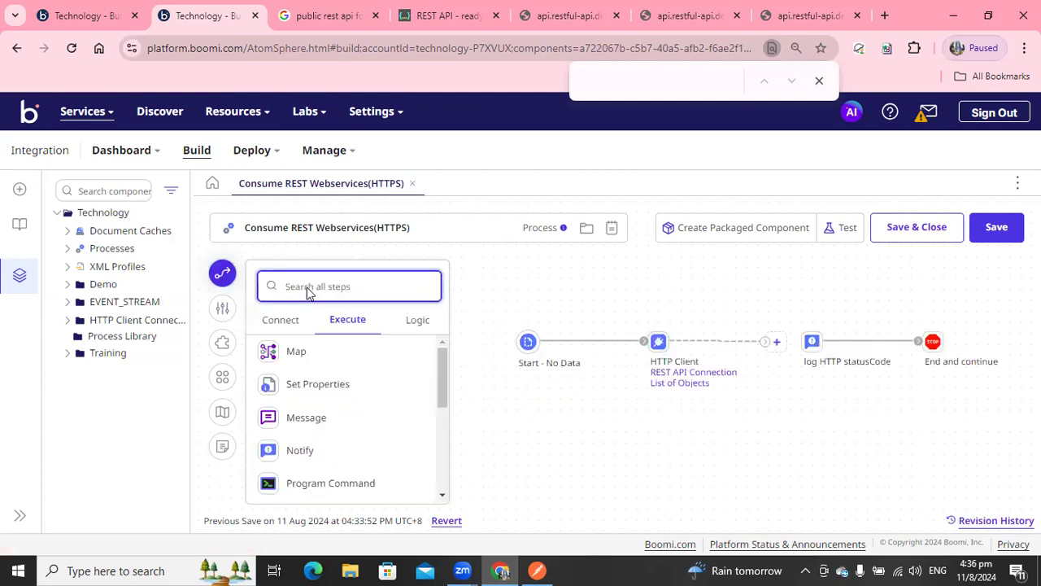
{"action": "type", "text": "e"}
{"action": "key", "text": "BackSpace"}
{"action": "type", "text": "dec"}
{"action": "left_click_drag", "start_coordinate": [318, 344], "coordinate": [818, 414]}
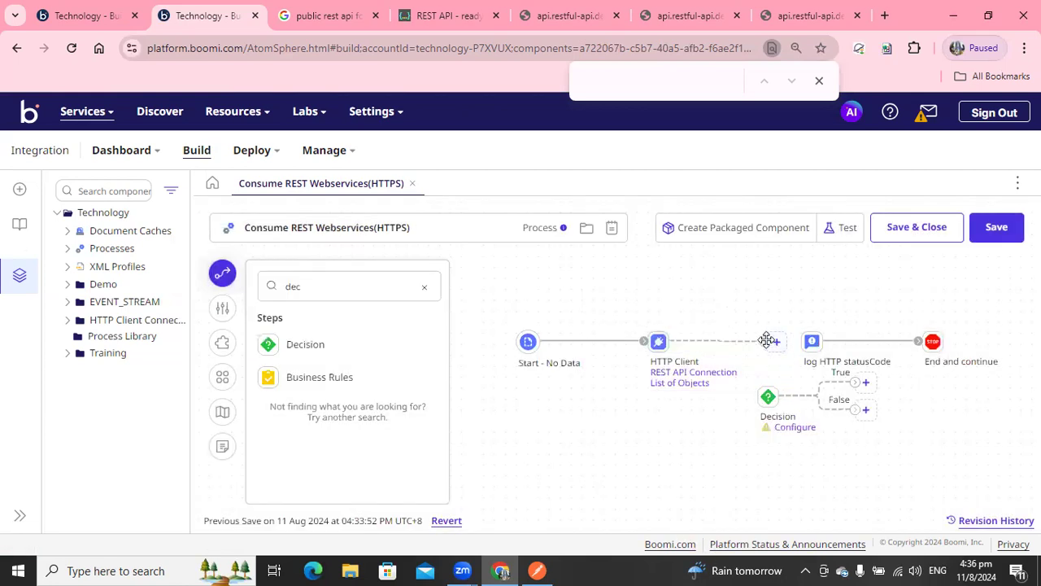
{"action": "left_click_drag", "start_coordinate": [770, 342], "coordinate": [770, 397]}
{"action": "left_click_drag", "start_coordinate": [854, 381], "coordinate": [747, 332]}
{"action": "left_click_drag", "start_coordinate": [856, 407], "coordinate": [815, 342]}
{"action": "left_click_drag", "start_coordinate": [814, 343], "coordinate": [858, 418]}
Add a Stop shape on the Decision's True branch.
{"action": "left_click", "coordinate": [761, 333]}
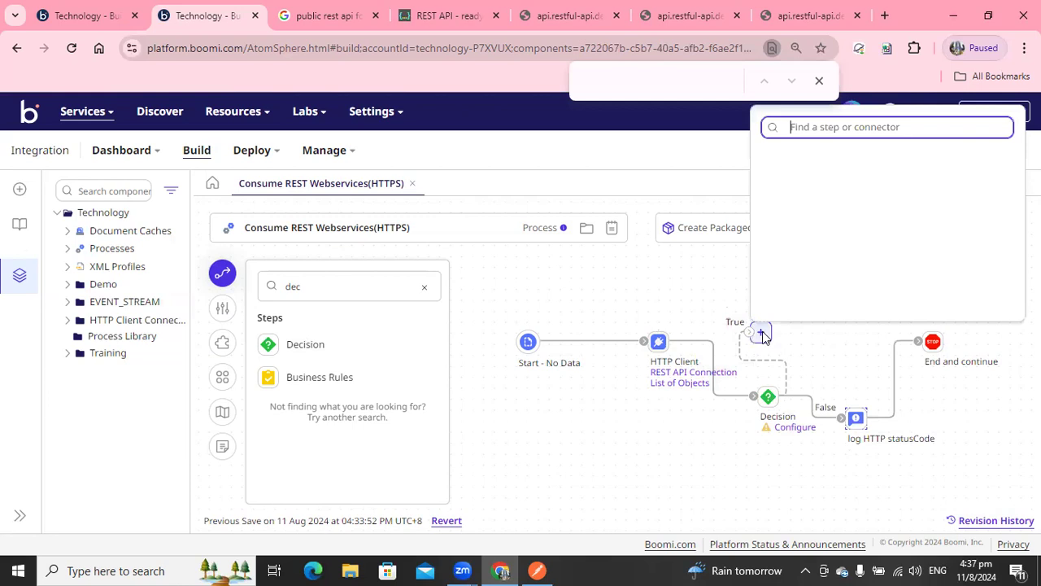
{"action": "type", "text": "sto"}
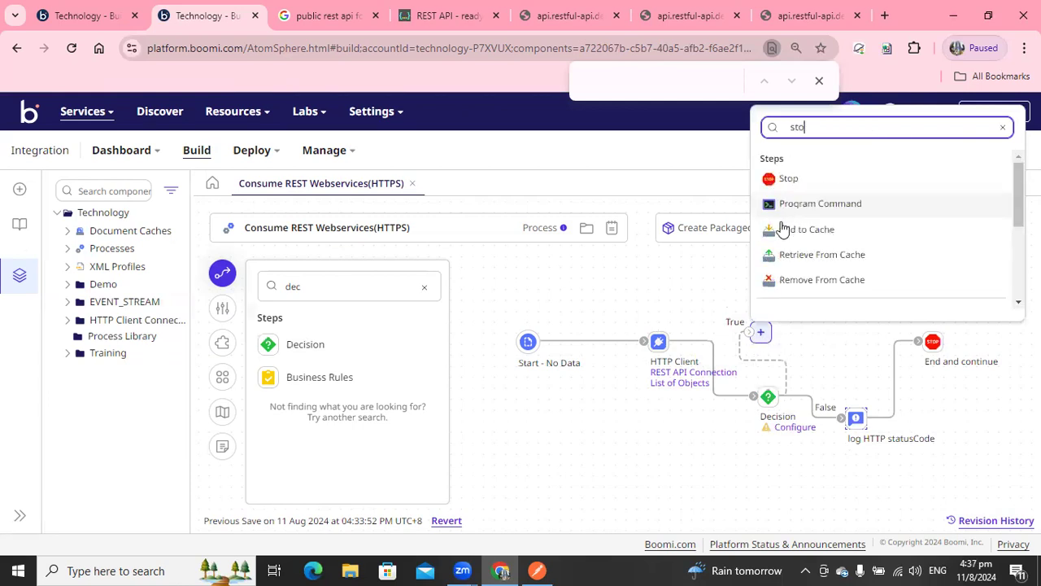
{"action": "left_click", "coordinate": [789, 180]}
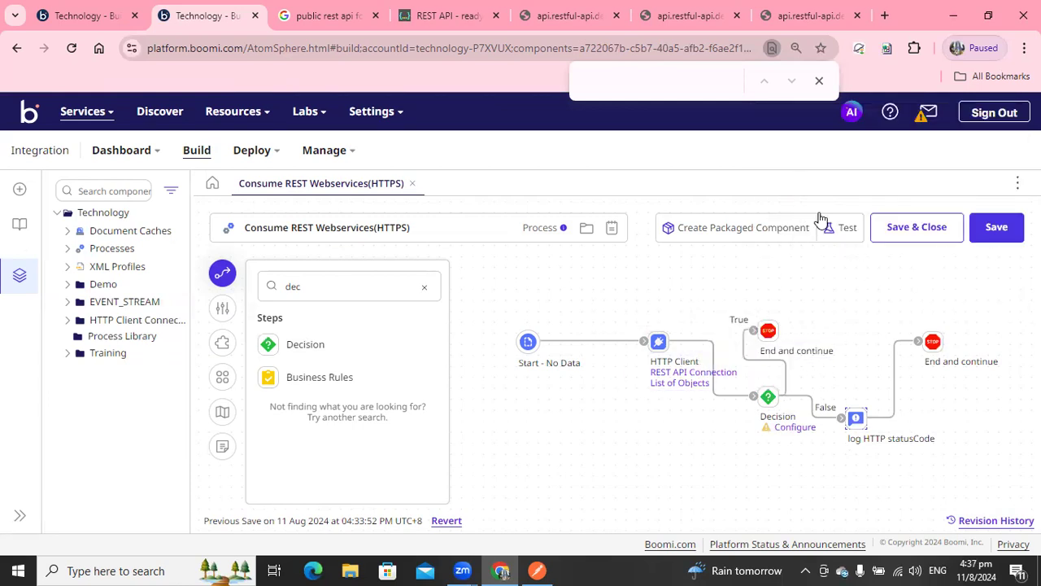
{"action": "left_click", "coordinate": [854, 236]}
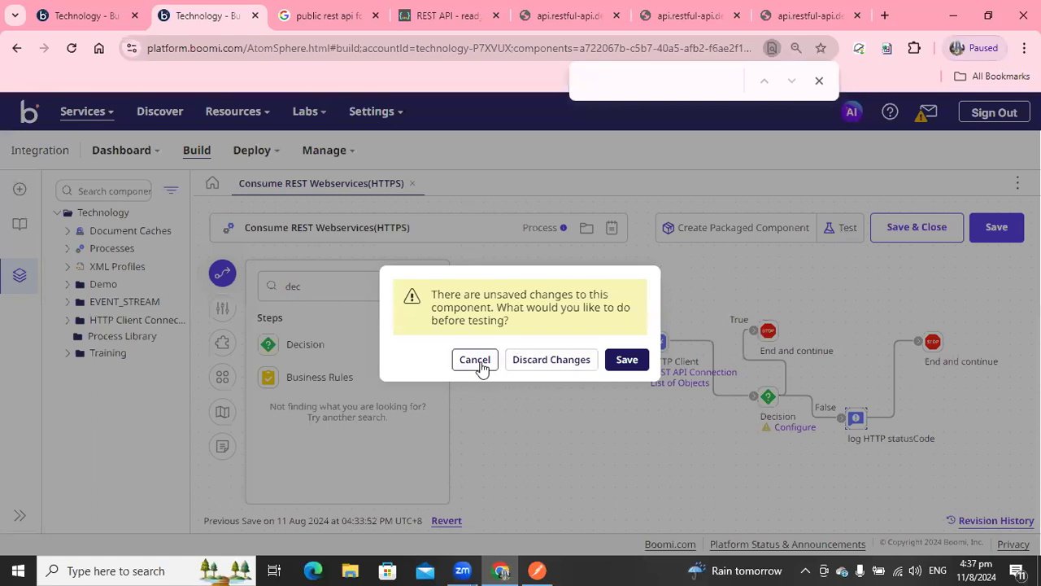
{"action": "left_click", "coordinate": [480, 363]}
{"action": "left_click", "coordinate": [222, 411]}
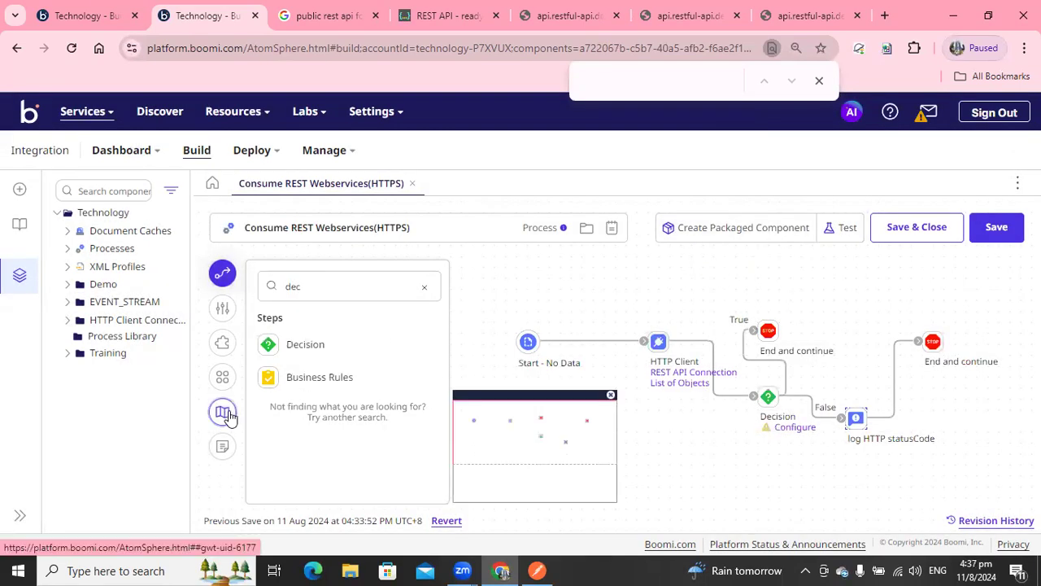
{"action": "left_click", "coordinate": [223, 341]}
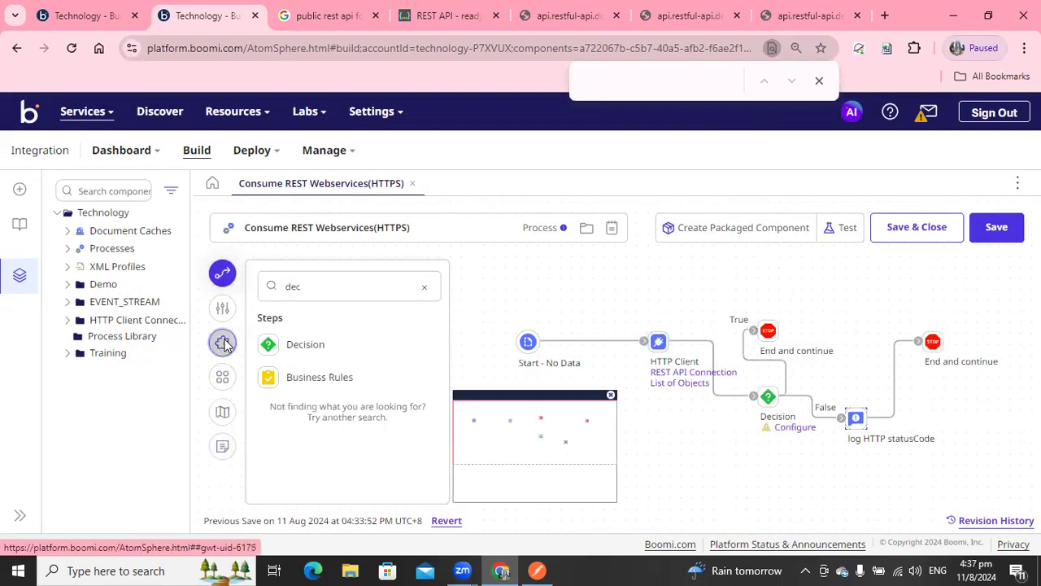
{"action": "left_click", "coordinate": [616, 367]}
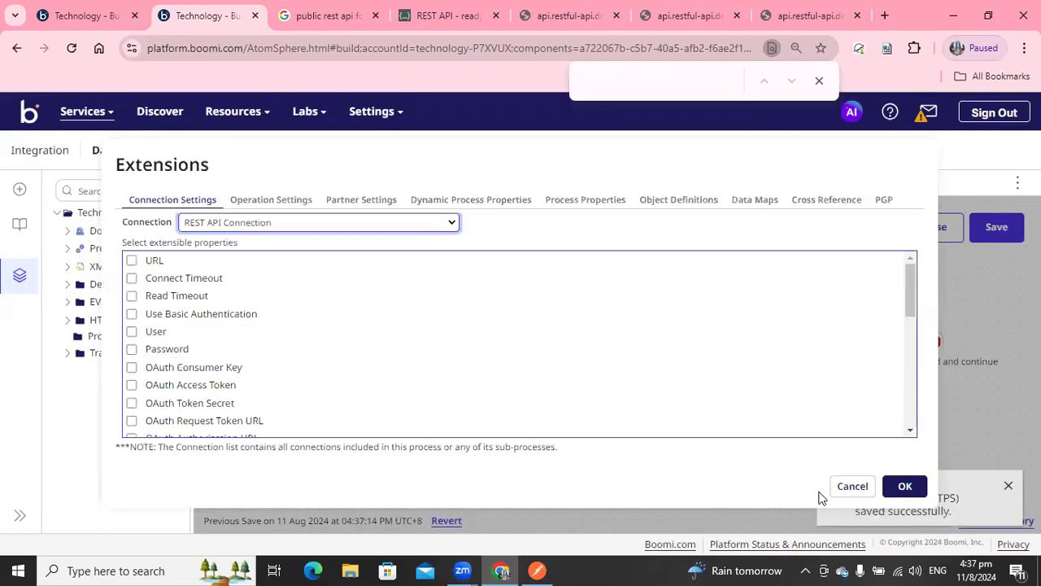
{"action": "left_click", "coordinate": [836, 488]}
{"action": "left_click", "coordinate": [223, 446]}
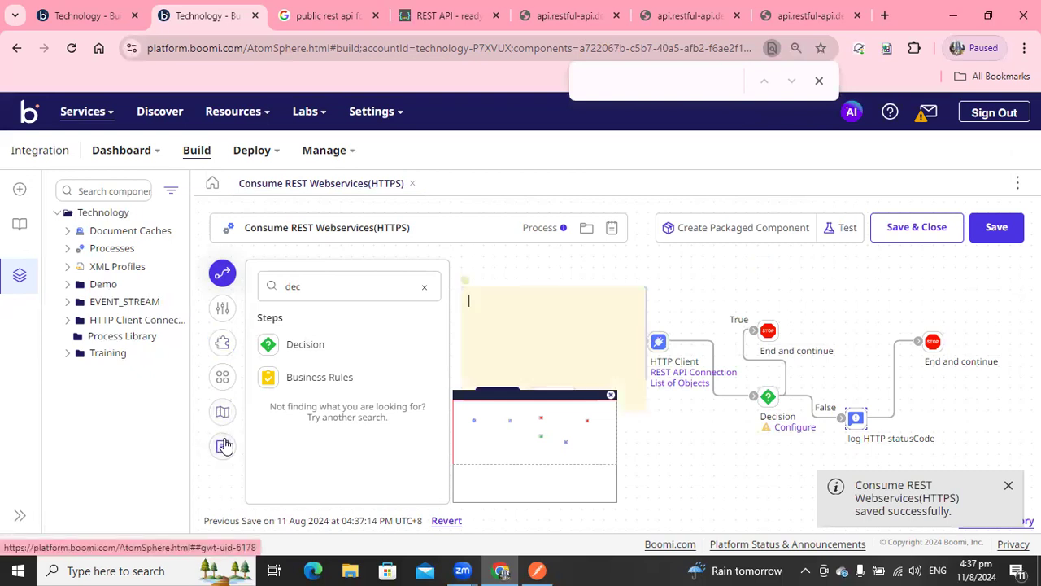
{"action": "left_click", "coordinate": [611, 396]}
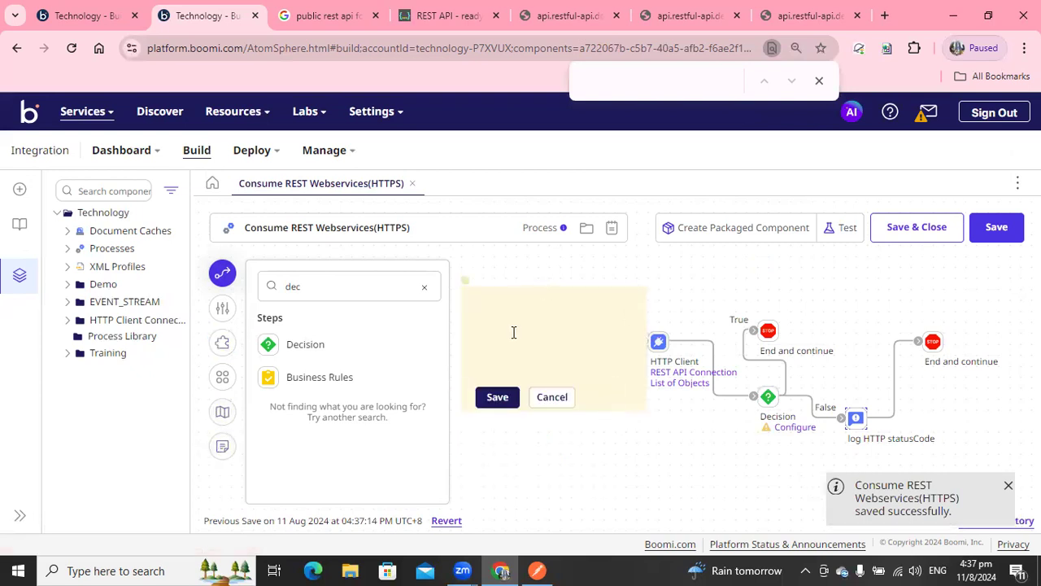
{"action": "left_click", "coordinate": [560, 409]}
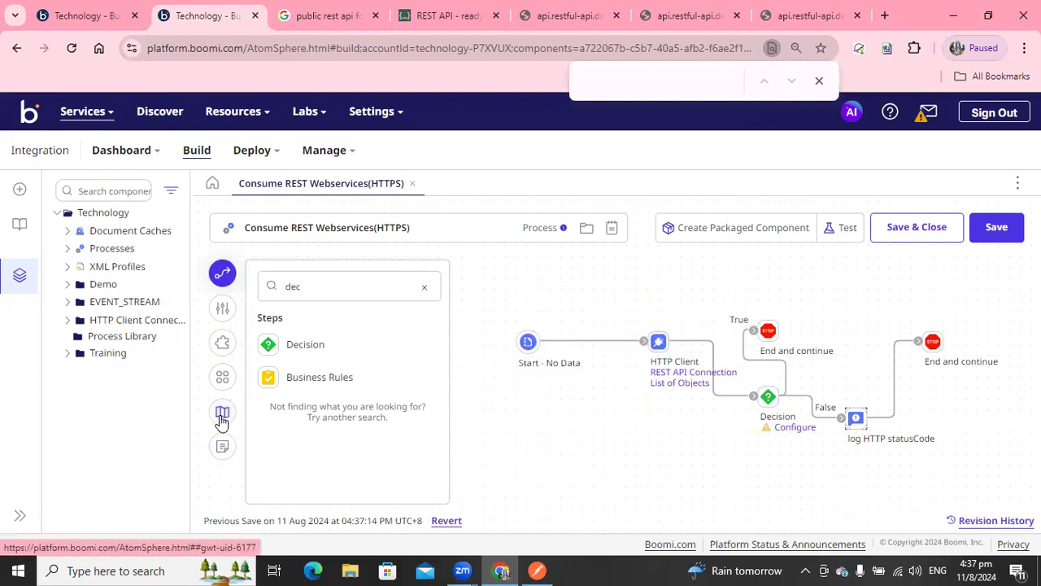
{"action": "left_click", "coordinate": [222, 376]}
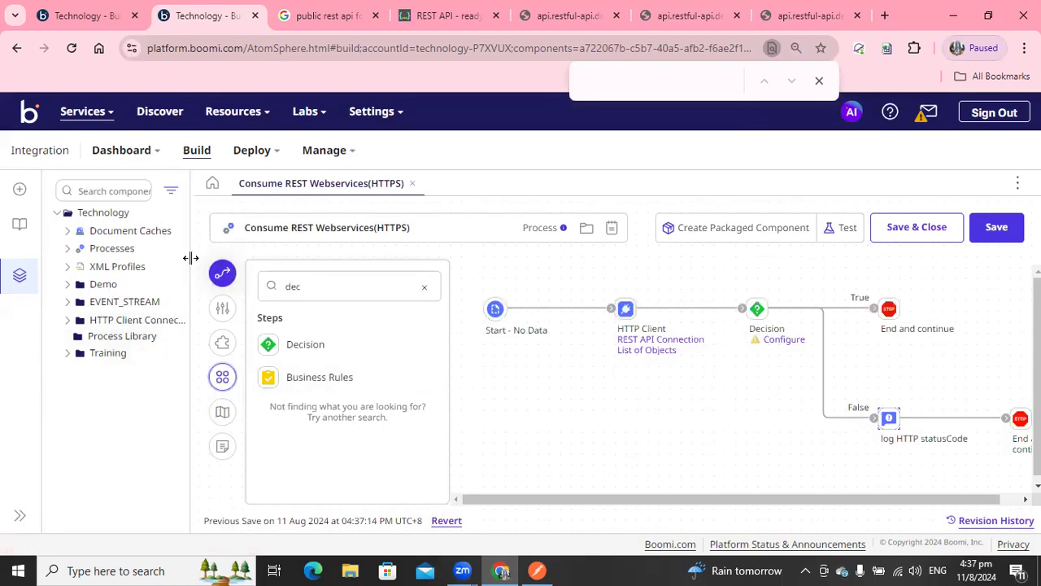
{"action": "left_click_drag", "start_coordinate": [186, 266], "coordinate": [90, 266]}
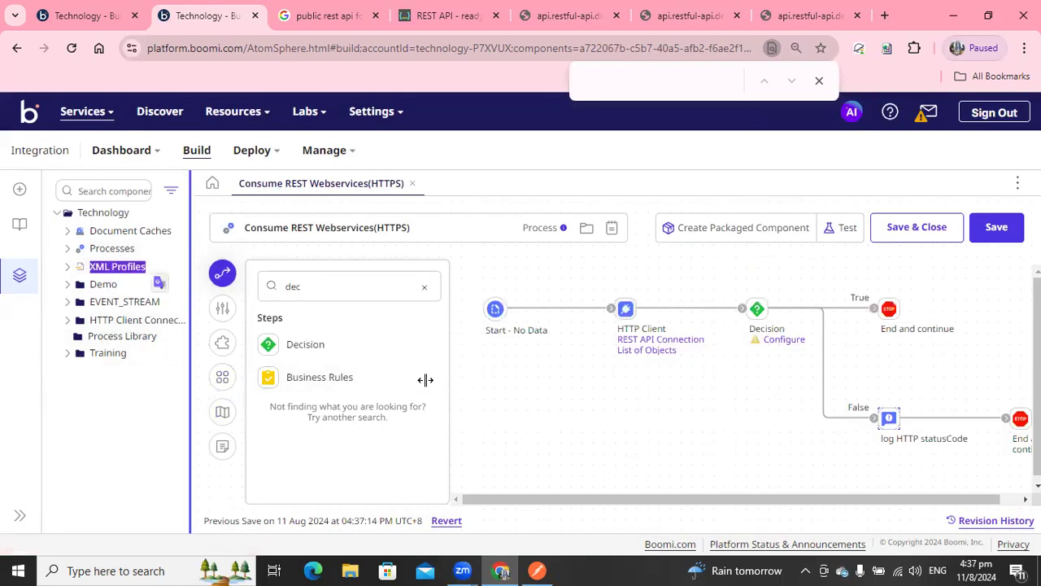
{"action": "left_click", "coordinate": [222, 272]}
Set the Decision's first value to the Base document property Application Status Code from Meta Data.
{"action": "left_click", "coordinate": [579, 337]}
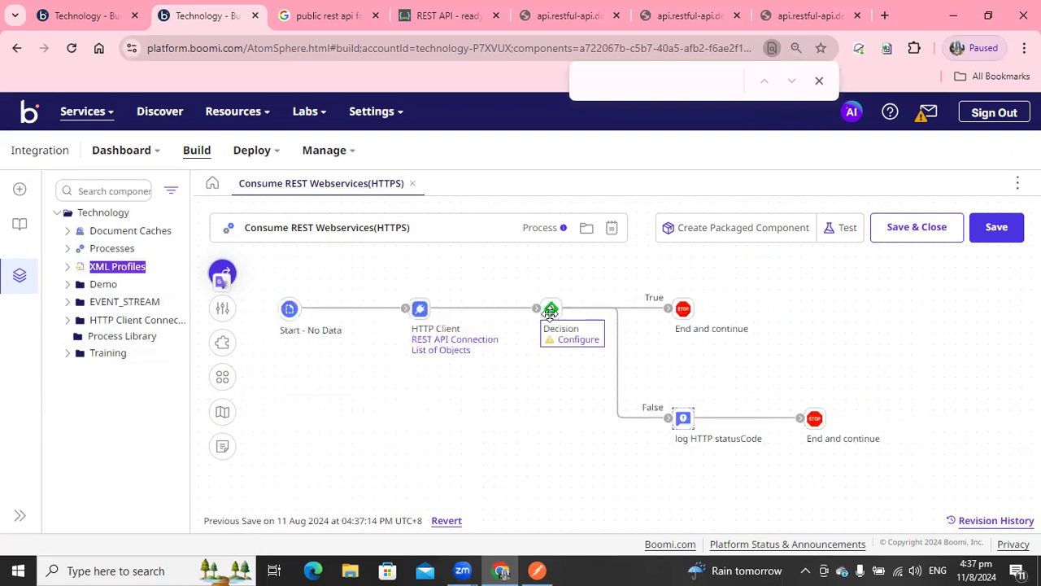
{"action": "left_click", "coordinate": [771, 376]}
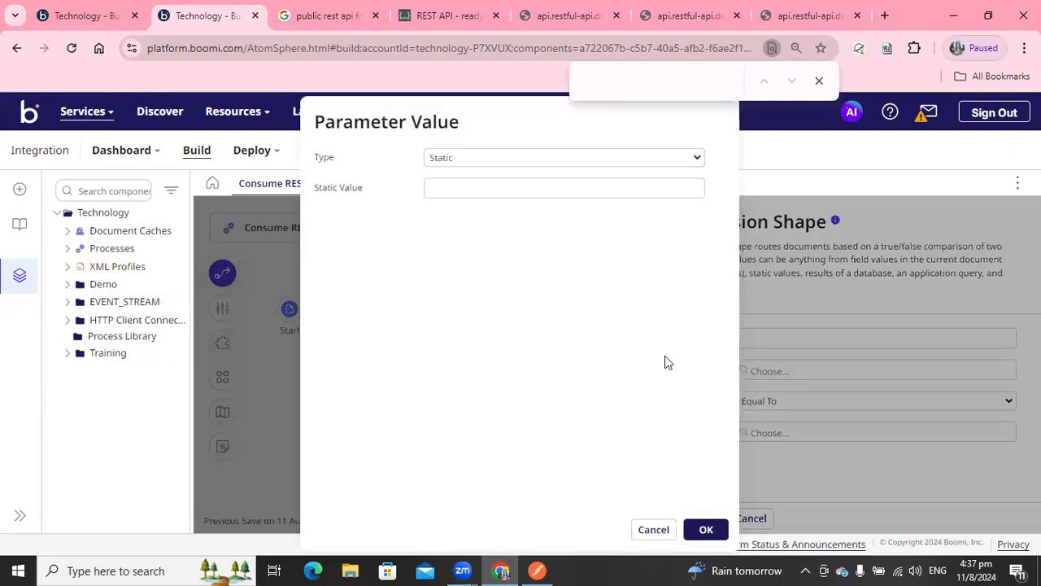
{"action": "left_click", "coordinate": [497, 159]}
{"action": "left_click", "coordinate": [484, 239]}
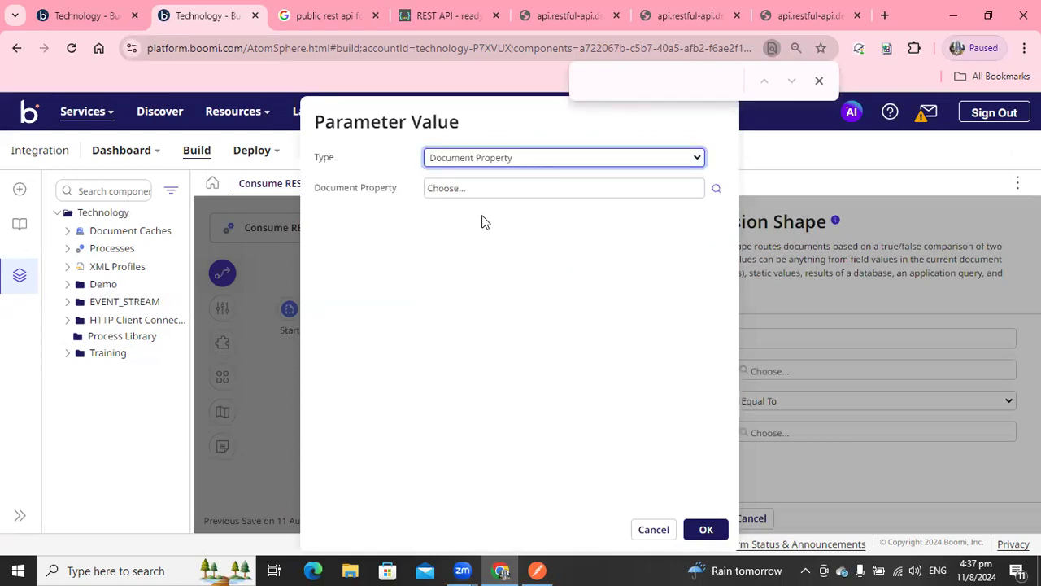
{"action": "left_click", "coordinate": [716, 192]}
{"action": "left_click", "coordinate": [506, 204]}
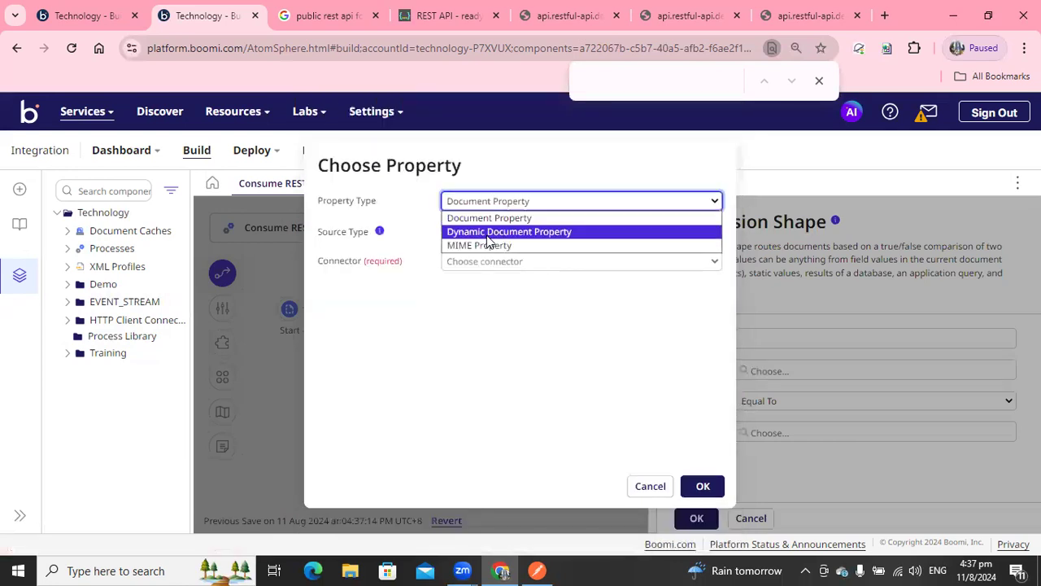
{"action": "left_click", "coordinate": [440, 236]}
{"action": "left_click", "coordinate": [481, 239]}
{"action": "left_click", "coordinate": [475, 274]}
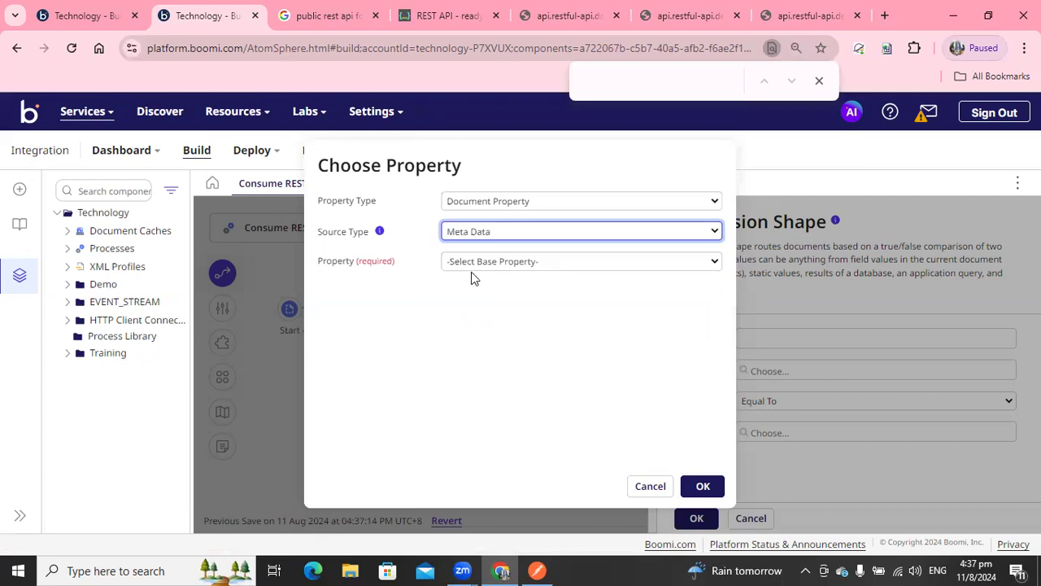
{"action": "left_click", "coordinate": [479, 262]}
{"action": "left_click", "coordinate": [502, 293]}
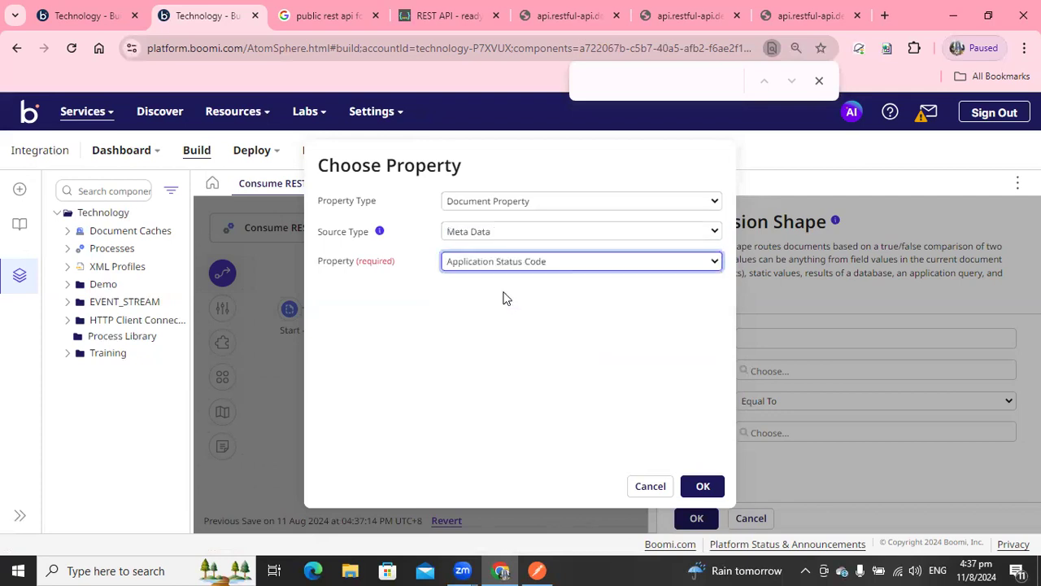
{"action": "left_click", "coordinate": [701, 487]}
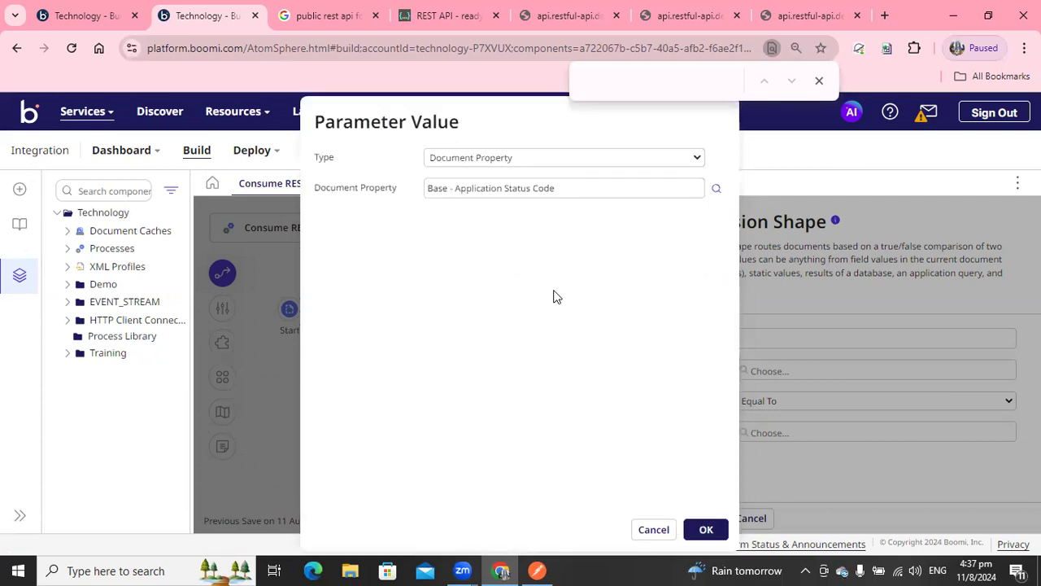
{"action": "left_click", "coordinate": [706, 529]}
Set the Decision's second value to the static value 20*.
{"action": "left_click", "coordinate": [762, 434]}
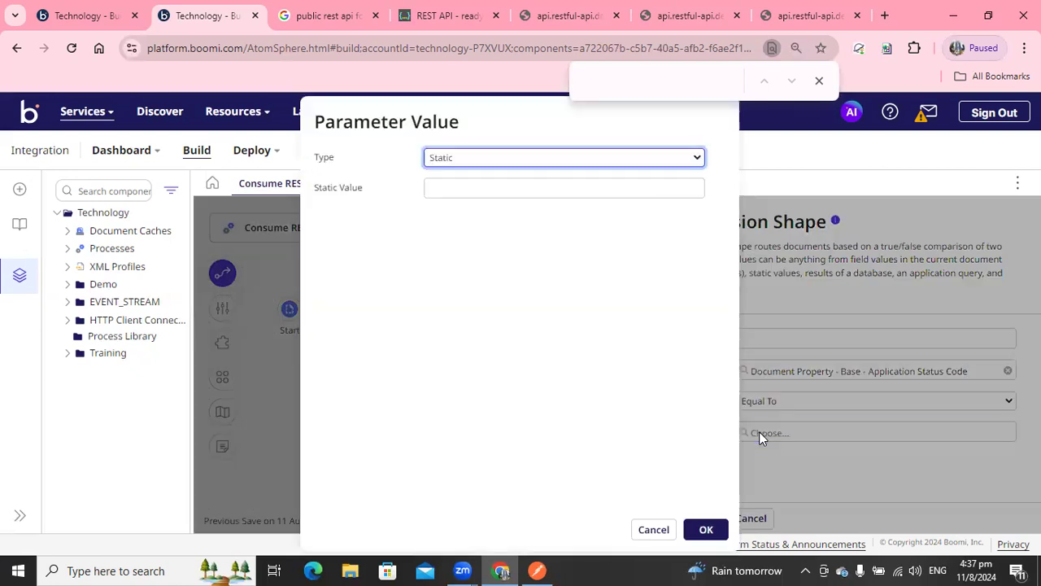
{"action": "left_click", "coordinate": [521, 189]}
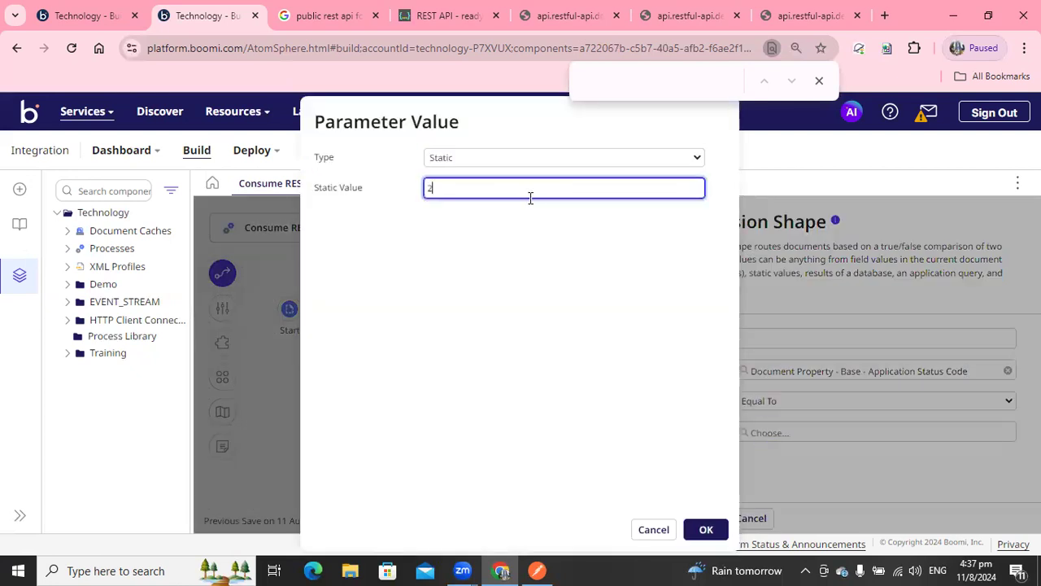
{"action": "left_click", "coordinate": [507, 160]}
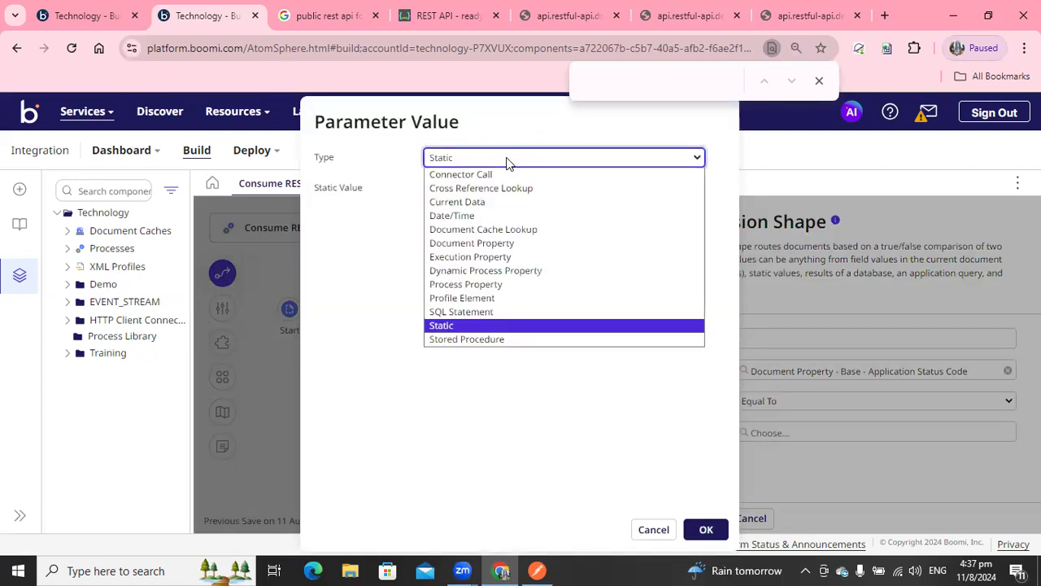
{"action": "key", "text": "Escape"}
{"action": "left_click", "coordinate": [451, 189]}
{"action": "type", "text": "2"}
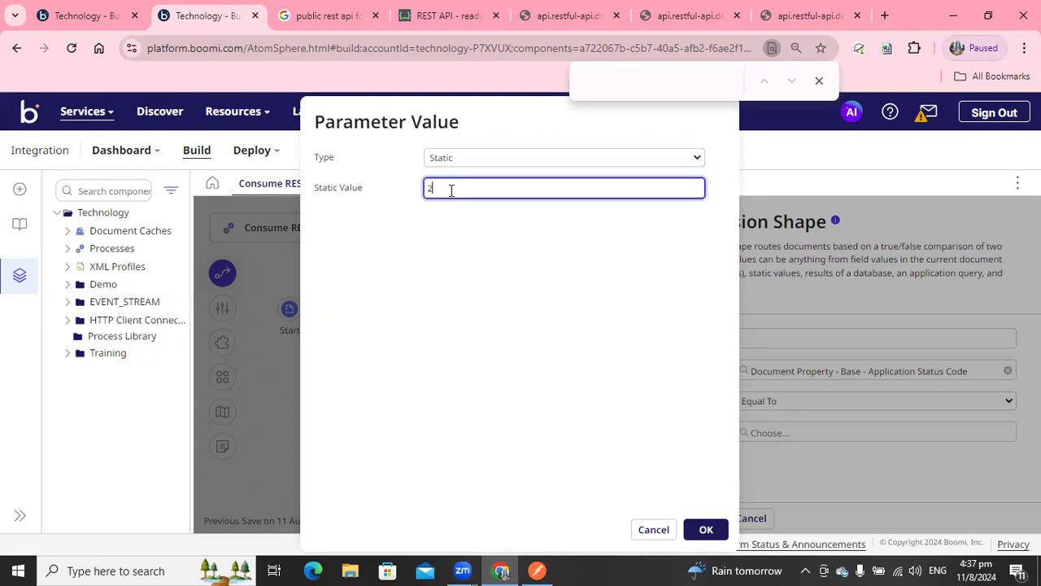
{"action": "type", "text": "0*"}
{"action": "left_click", "coordinate": [698, 532]}
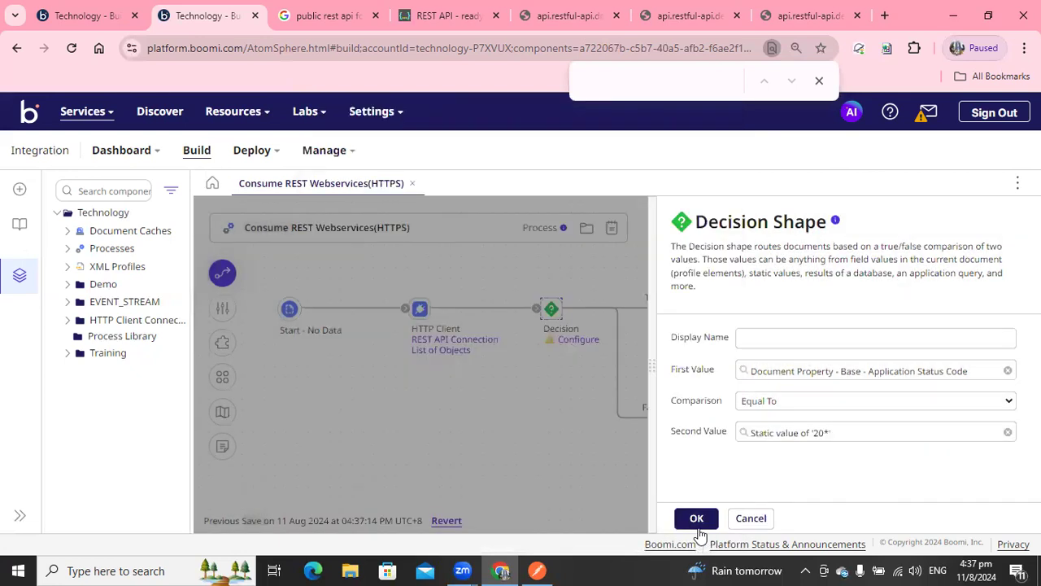
Set the Decision comparison to Matches Wildcards and confirm the Decision settings.
{"action": "left_click", "coordinate": [765, 405]}
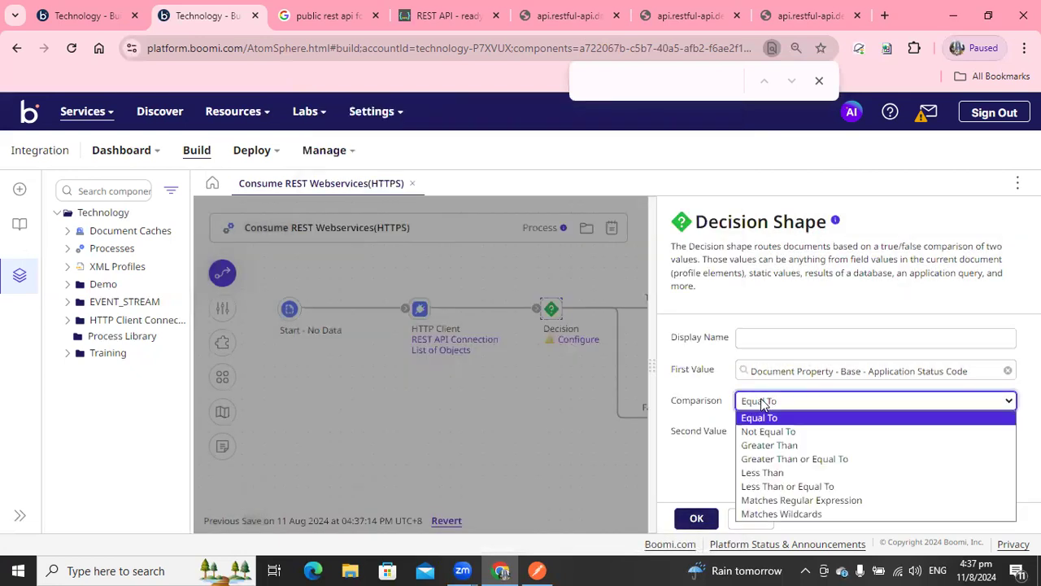
{"action": "left_click", "coordinate": [752, 513]}
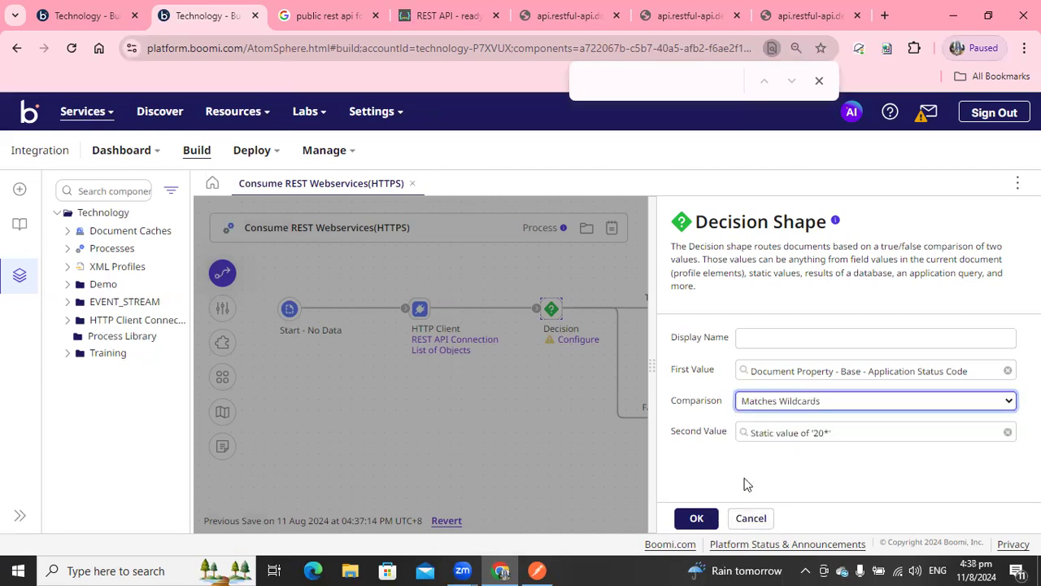
{"action": "left_click", "coordinate": [698, 520]}
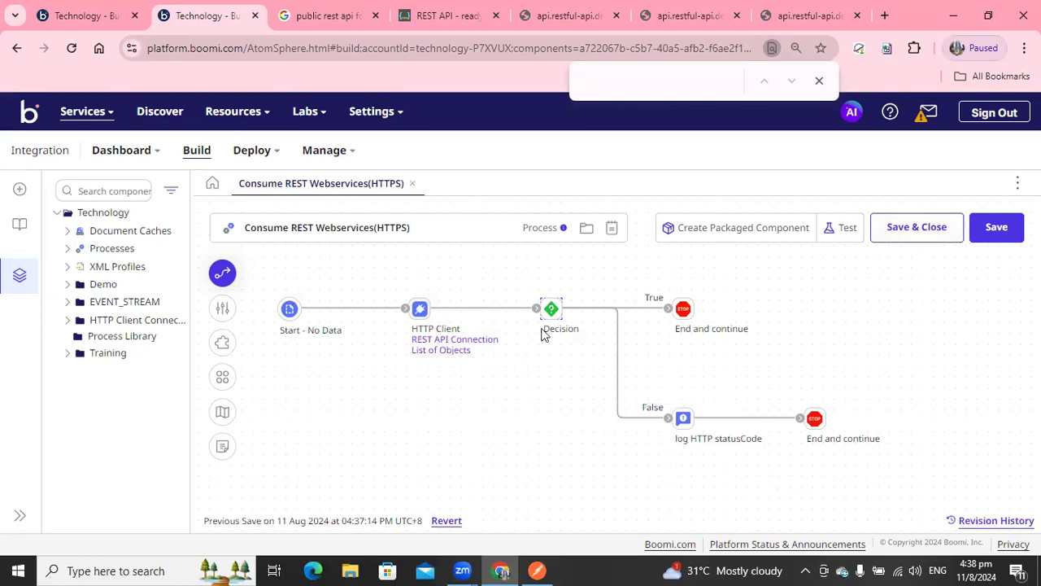
Review the objects resource path entry in the List of Objects operation, then save and close it.
{"action": "left_click", "coordinate": [447, 351]}
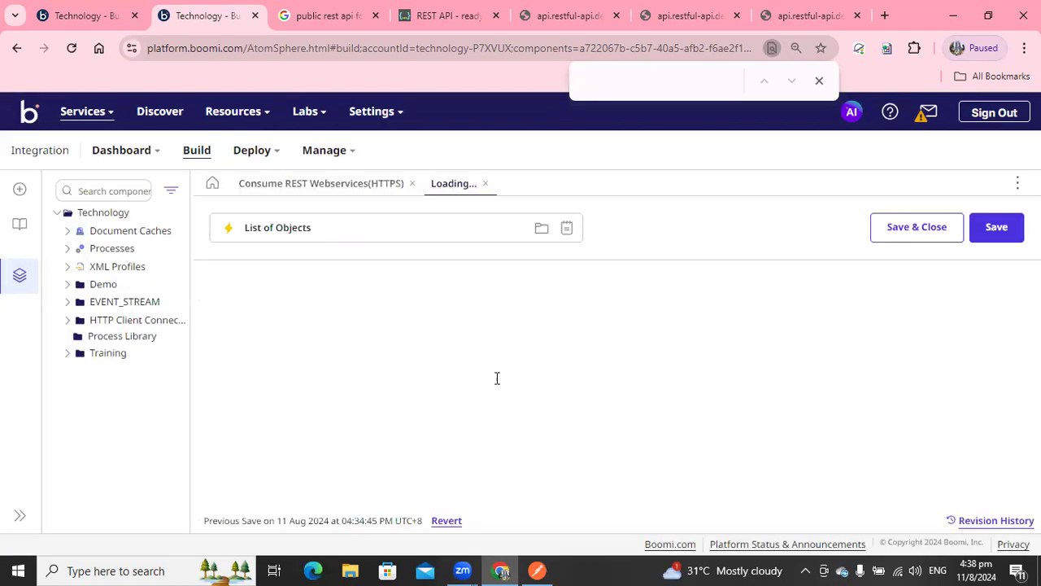
{"action": "scroll", "coordinate": [610, 391], "scroll_direction": "down", "scroll_amount": 2}
{"action": "scroll", "coordinate": [420, 393], "scroll_direction": "down", "scroll_amount": 3}
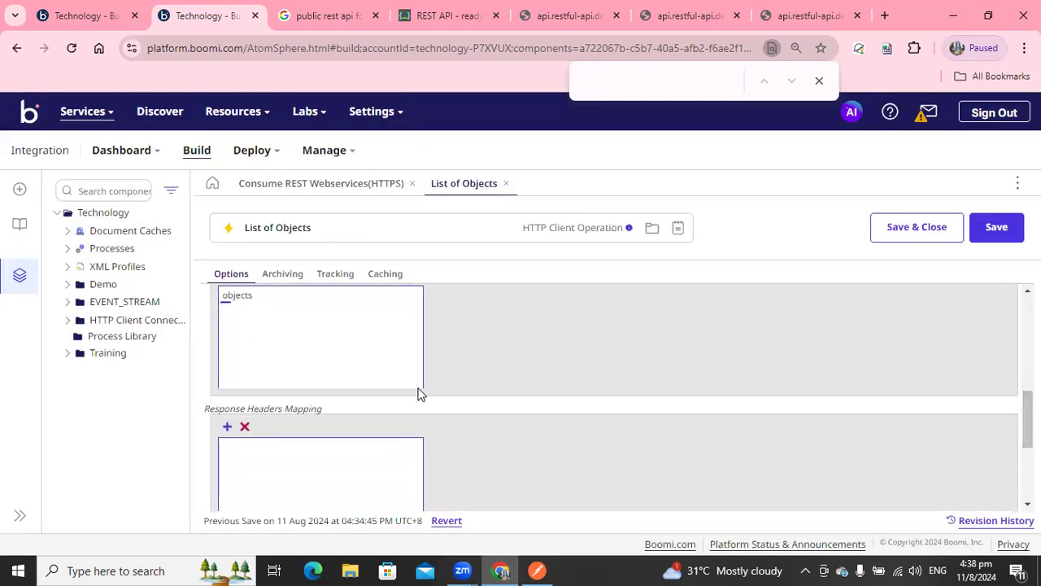
{"action": "left_click", "coordinate": [258, 309]}
{"action": "left_click", "coordinate": [593, 335]}
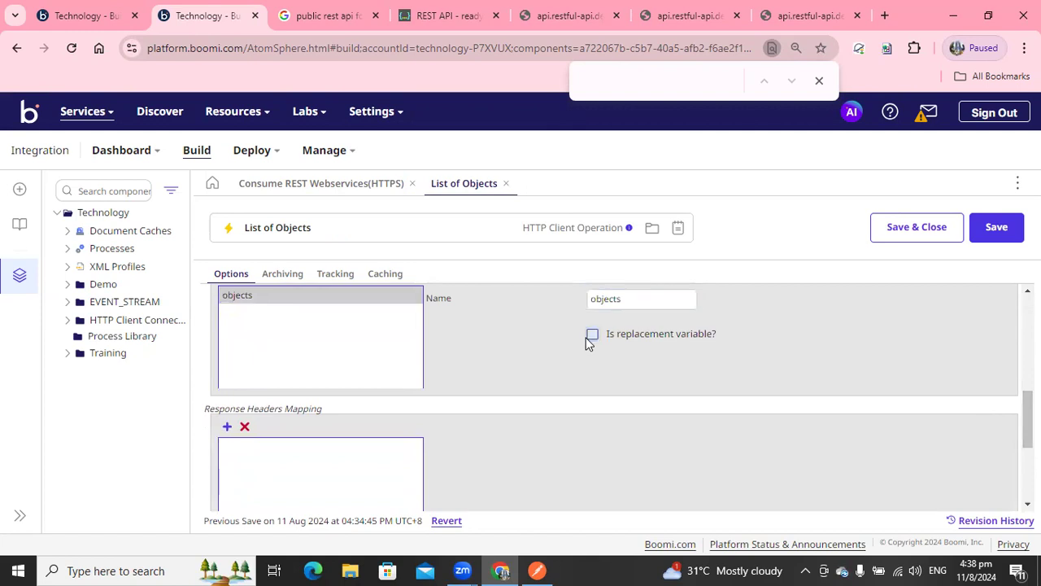
{"action": "left_click", "coordinate": [917, 227]}
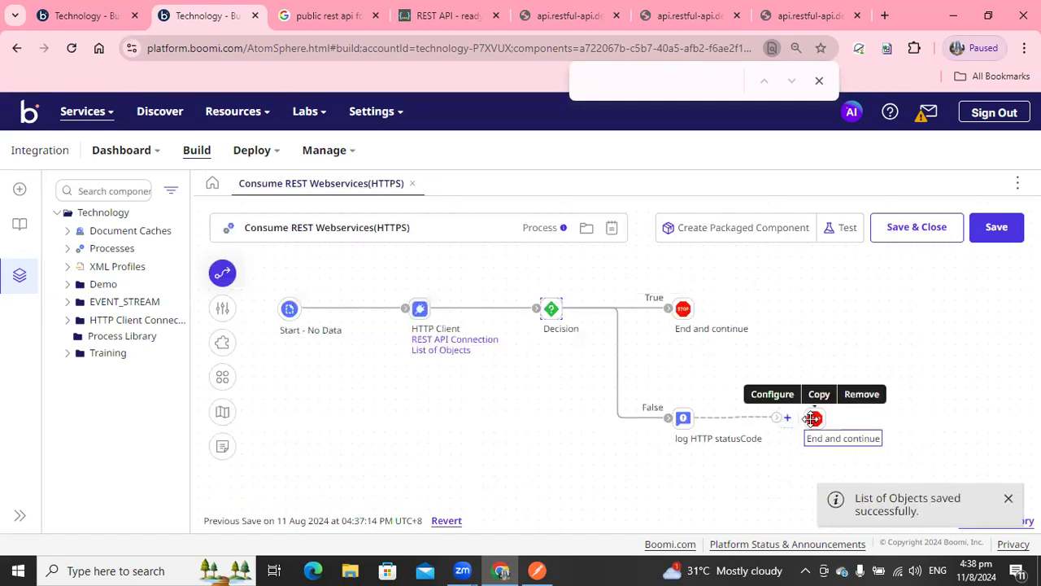
Insert an Exception step after the log HTTP statusCode Notify on the False branch, removing the End and continue shape there.
{"action": "left_click", "coordinate": [785, 418]}
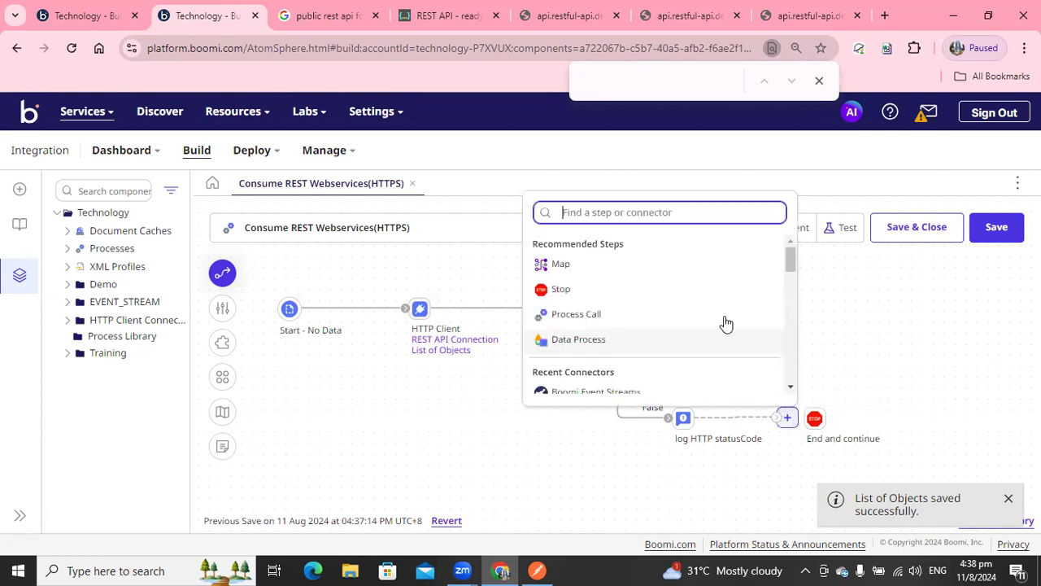
{"action": "type", "text": "ex"}
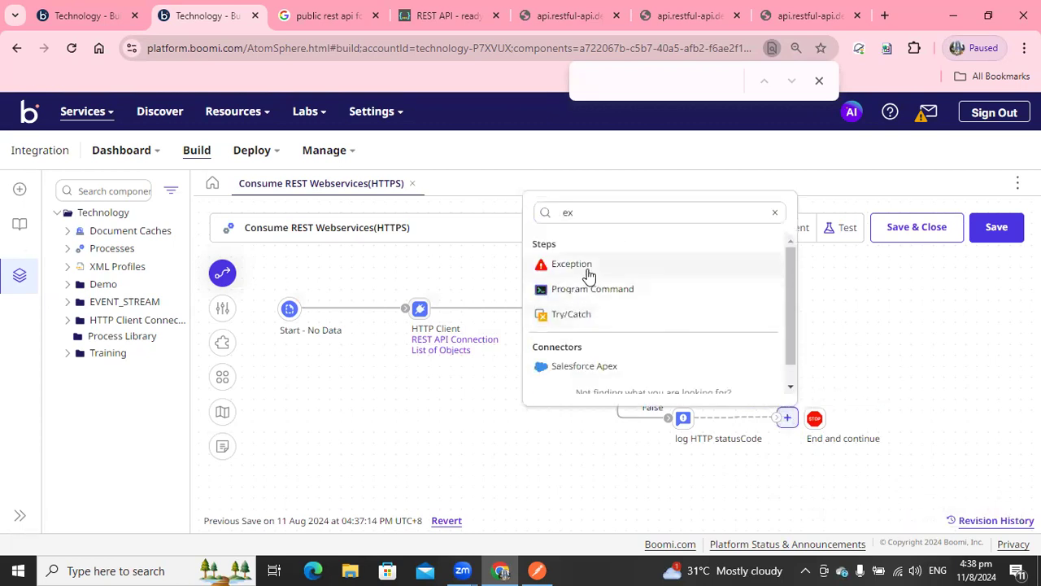
{"action": "left_click", "coordinate": [581, 266]}
{"action": "left_click_drag", "start_coordinate": [914, 432], "coordinate": [914, 429]}
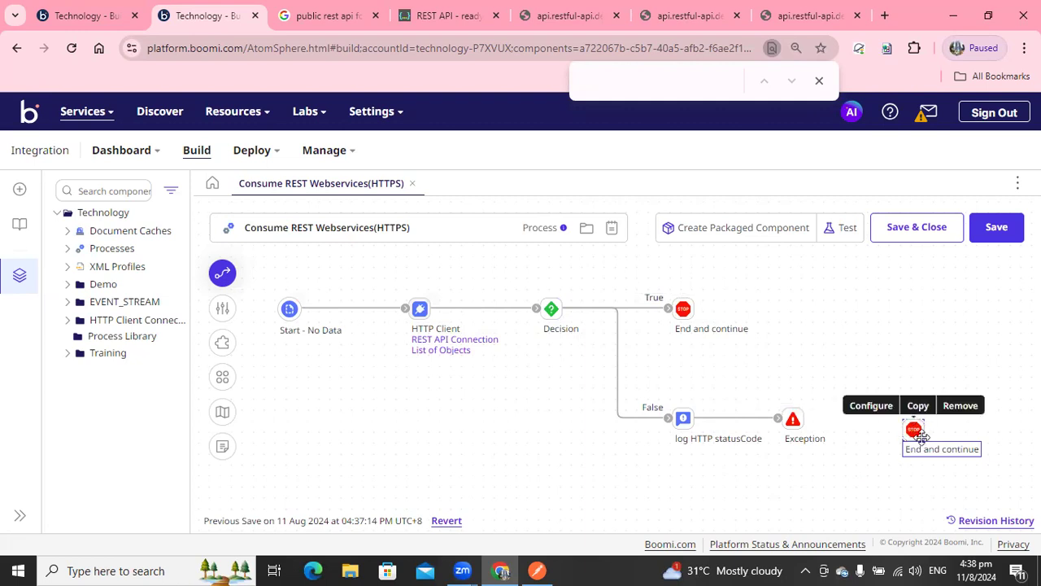
{"action": "left_click", "coordinate": [960, 405]}
{"action": "left_click", "coordinate": [627, 358]}
Set the Exception message to "Exception Occured :", "Status Code :{1}", "status message: {2}", "current data : {3}" on separate lines.
{"action": "left_click", "coordinate": [790, 420]}
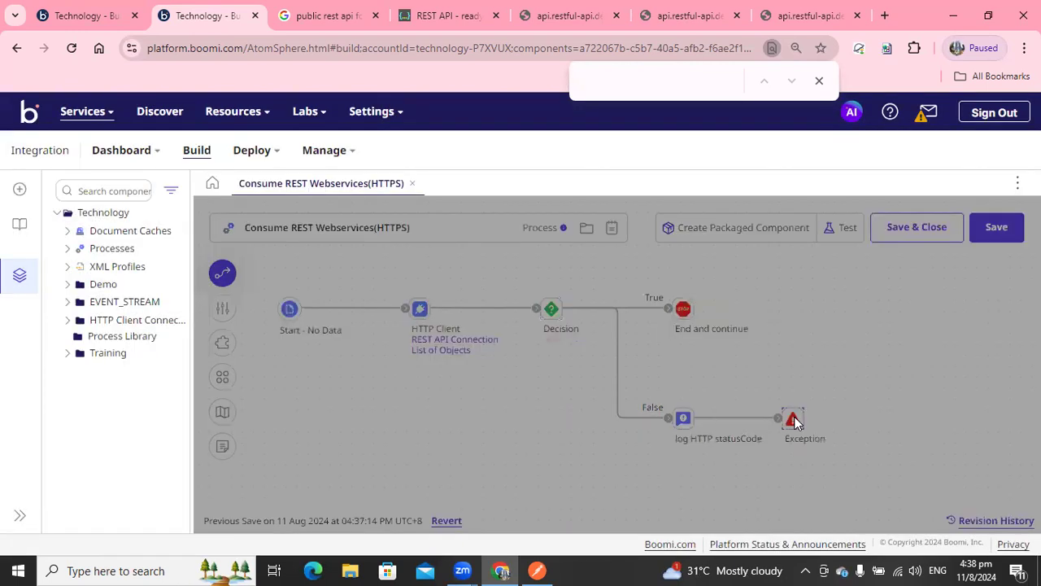
{"action": "scroll", "coordinate": [814, 358], "scroll_direction": "down", "scroll_amount": 3}
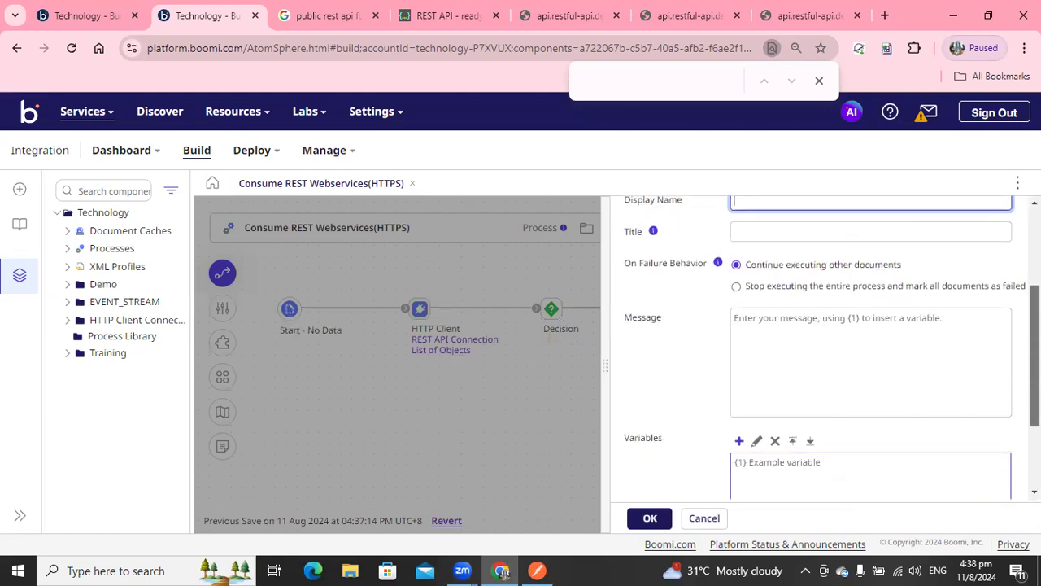
{"action": "left_click", "coordinate": [814, 358]}
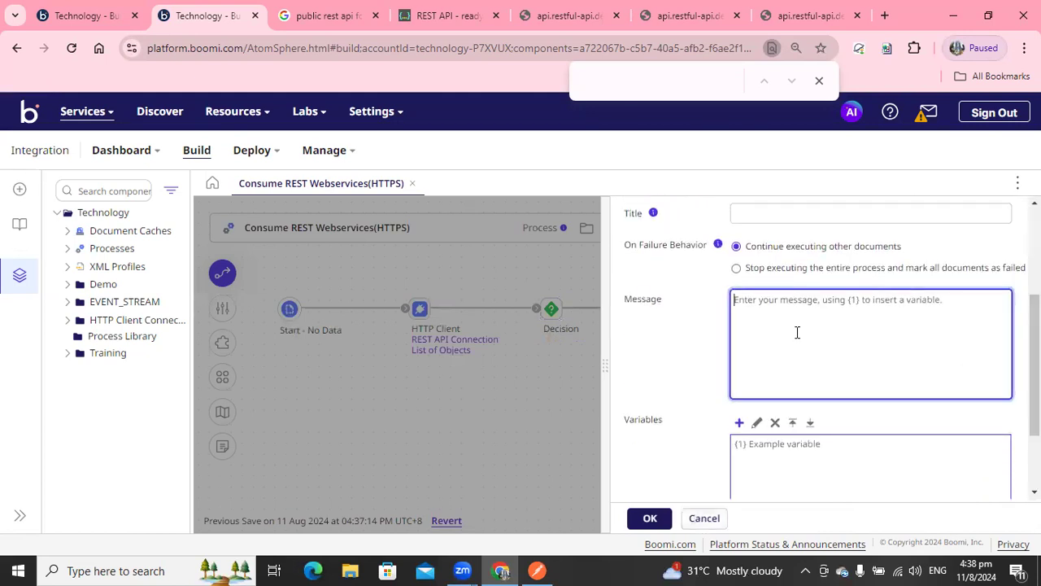
{"action": "type", "text": "Exception Occured :"}
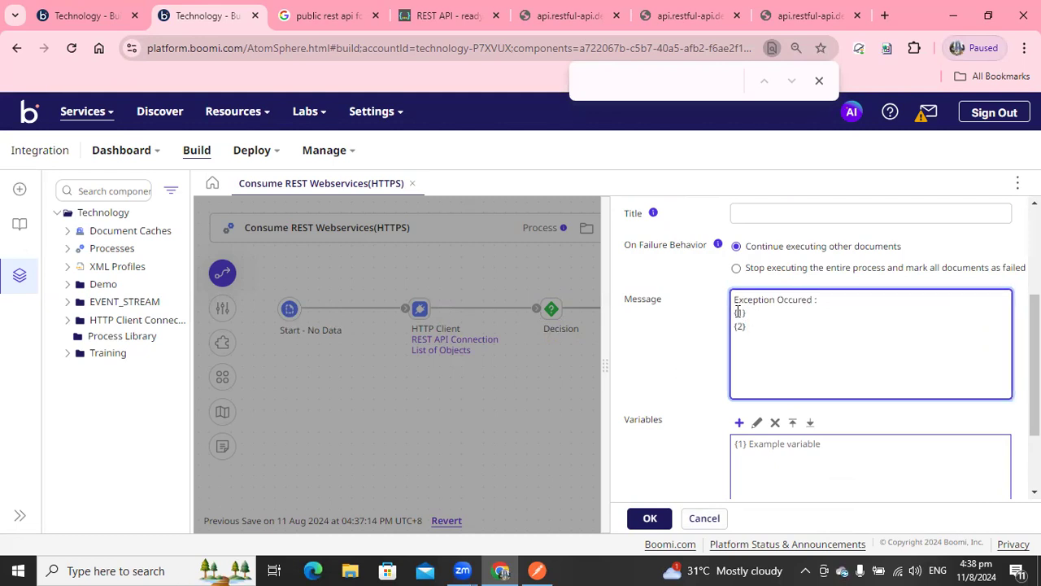
{"action": "type", "text": "uis Code:"}
{"action": "key", "text": "BackSpace"}
{"action": "type", "text": "atus "}
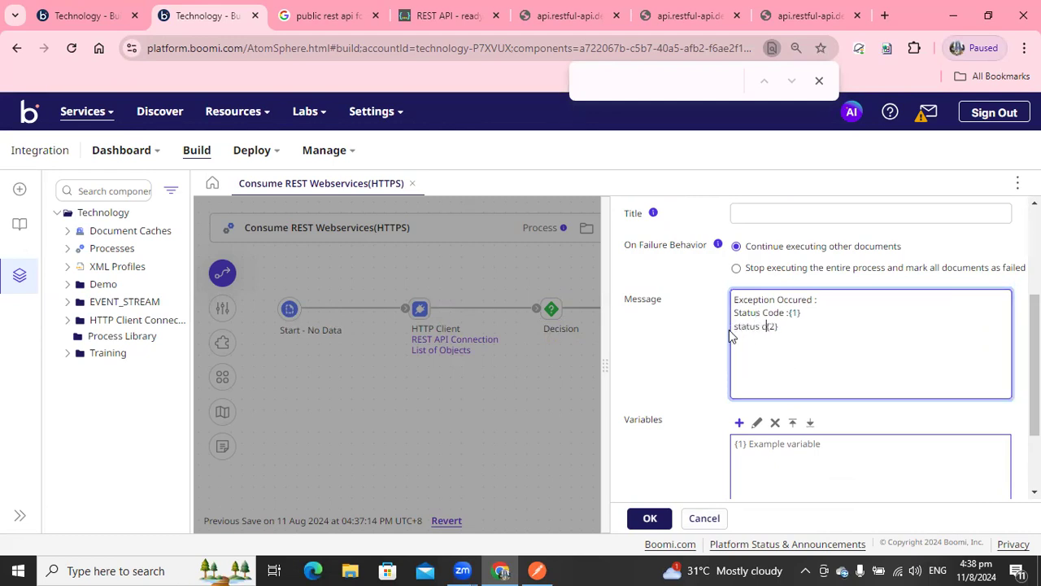
{"action": "type", "text": "message:"}
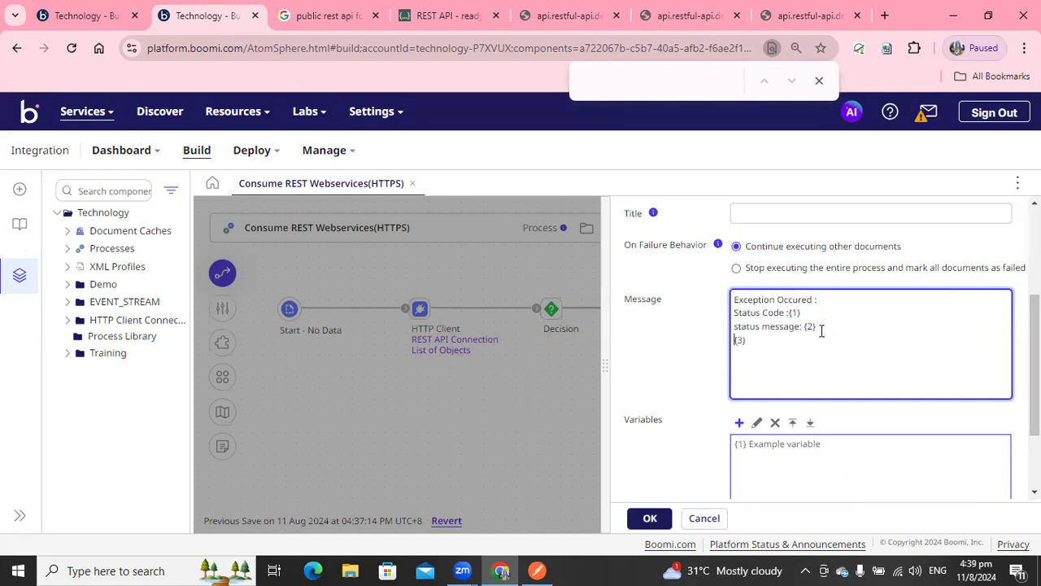
{"action": "type", "text": "ent data :"}
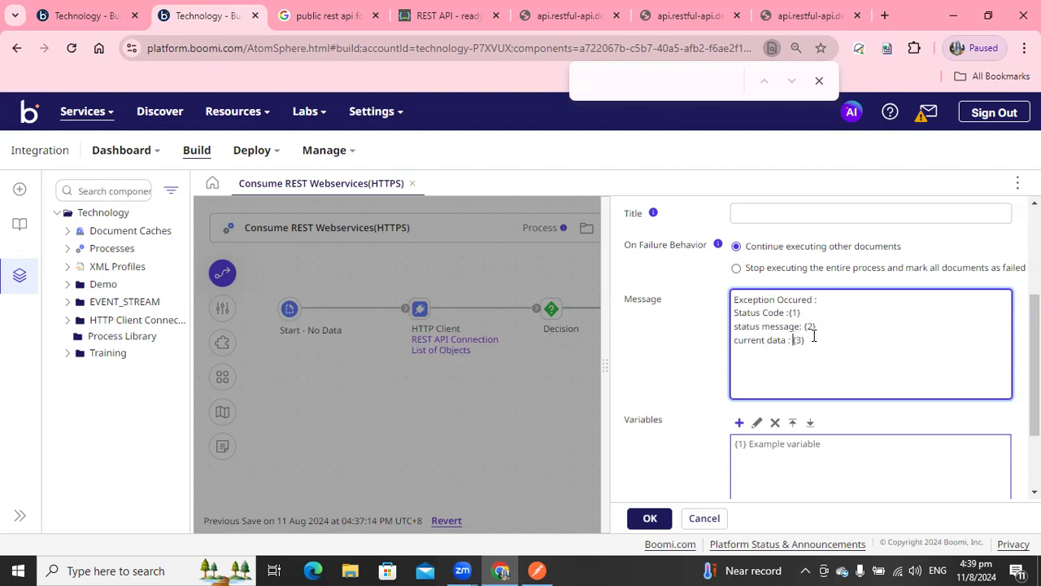
Add the Exception's first variable as the Base document property Application Status Code.
{"action": "left_click", "coordinate": [740, 423]}
{"action": "left_click", "coordinate": [519, 162]}
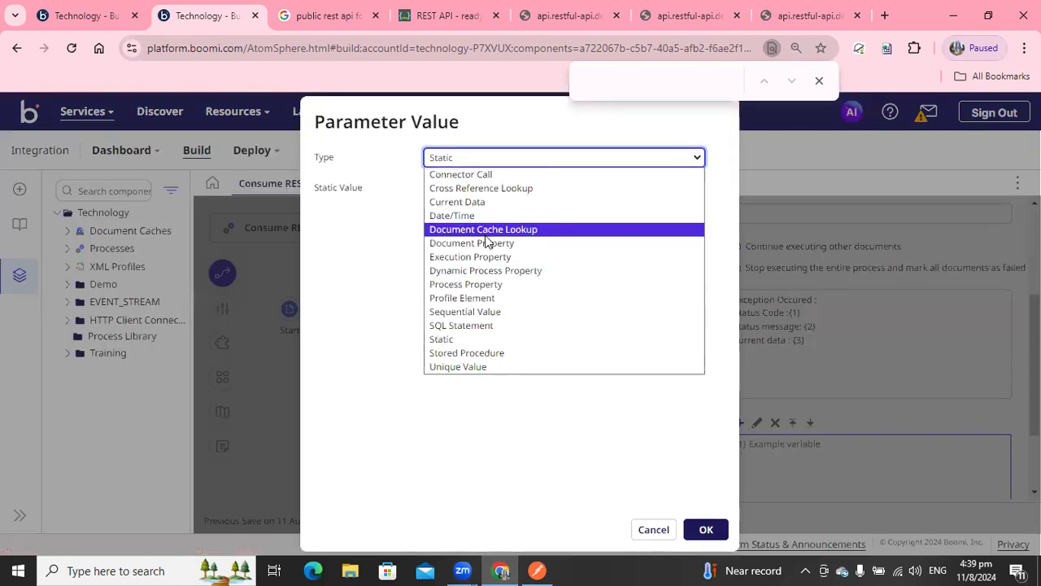
{"action": "left_click", "coordinate": [486, 242]}
{"action": "left_click", "coordinate": [507, 188]}
{"action": "left_click", "coordinate": [716, 189]}
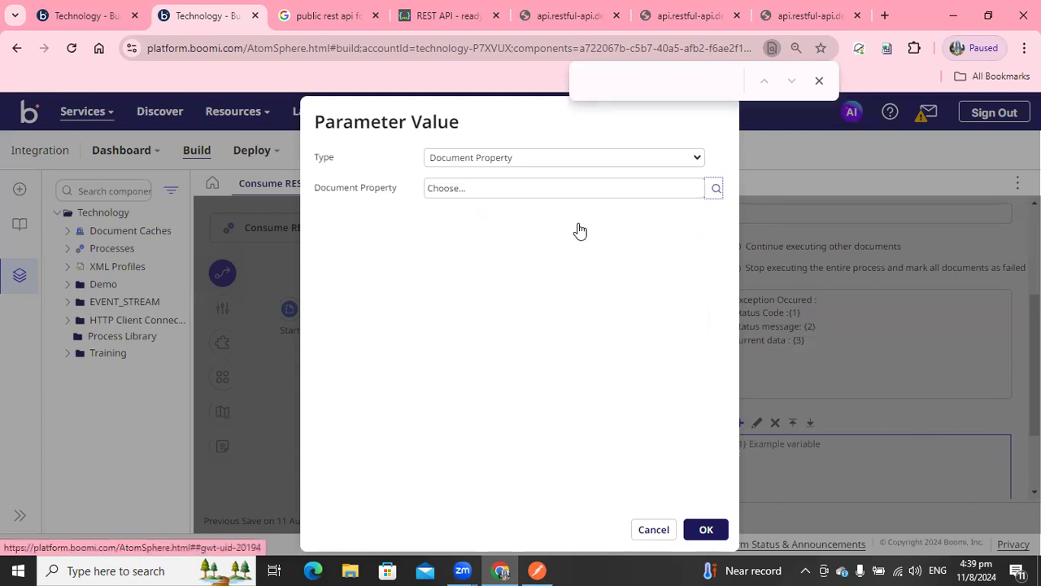
{"action": "left_click", "coordinate": [474, 231]}
{"action": "left_click", "coordinate": [472, 277]}
{"action": "left_click", "coordinate": [490, 262]}
{"action": "left_click", "coordinate": [483, 291]}
{"action": "left_click", "coordinate": [703, 487]}
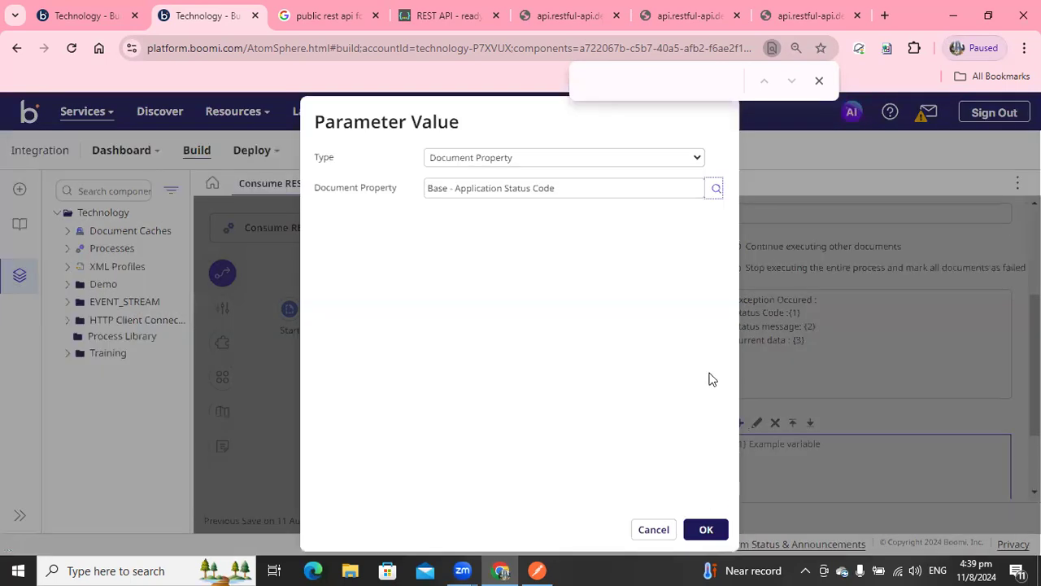
{"action": "left_click", "coordinate": [706, 530]}
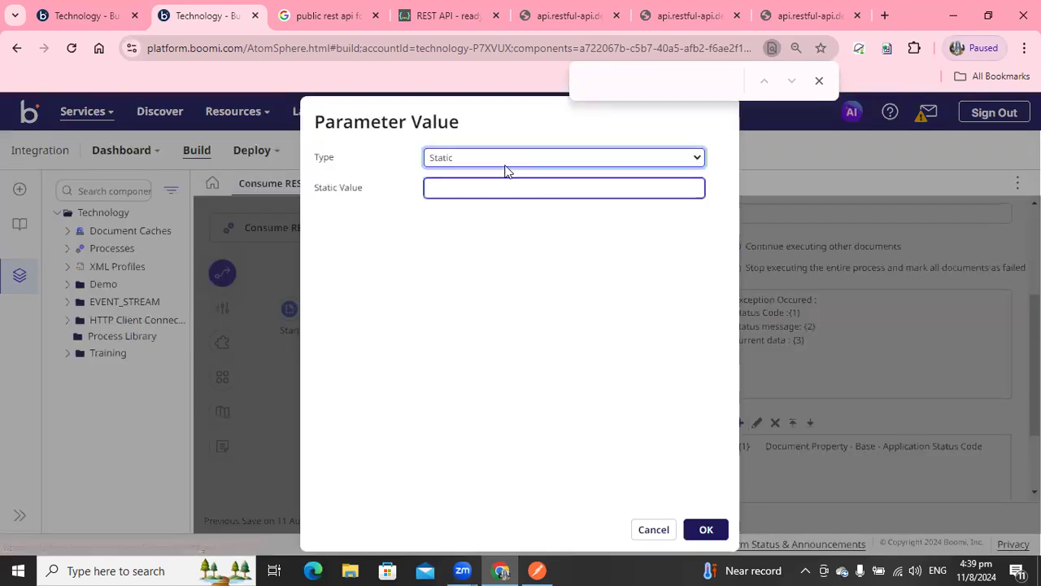
Add the Exception's second variable as the Base document property Application Status Message.
{"action": "left_click", "coordinate": [505, 163]}
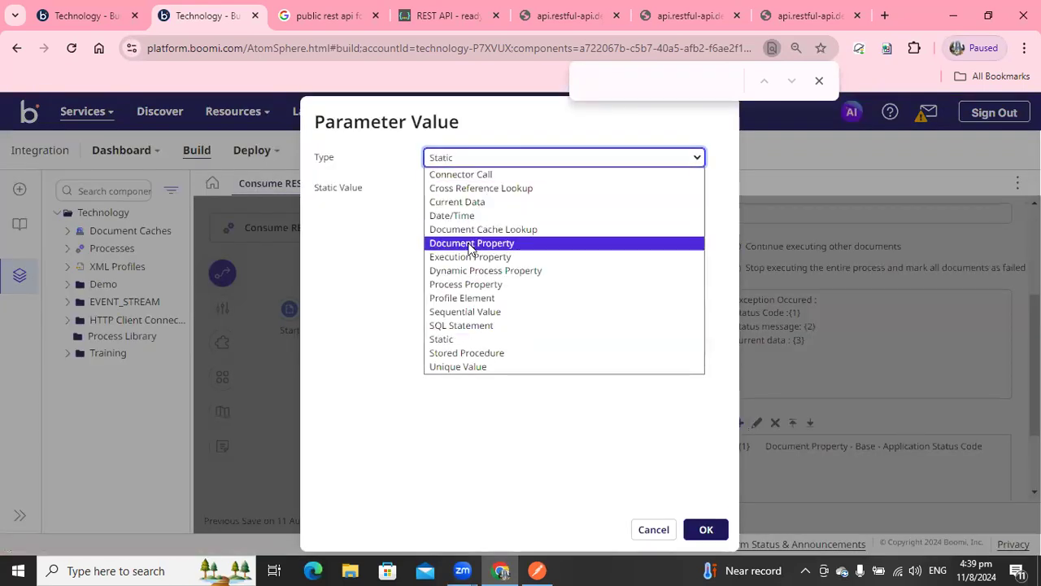
{"action": "left_click", "coordinate": [474, 239]}
{"action": "left_click", "coordinate": [716, 188]}
{"action": "left_click", "coordinate": [483, 233]}
{"action": "left_click", "coordinate": [480, 275]}
{"action": "left_click", "coordinate": [500, 261]}
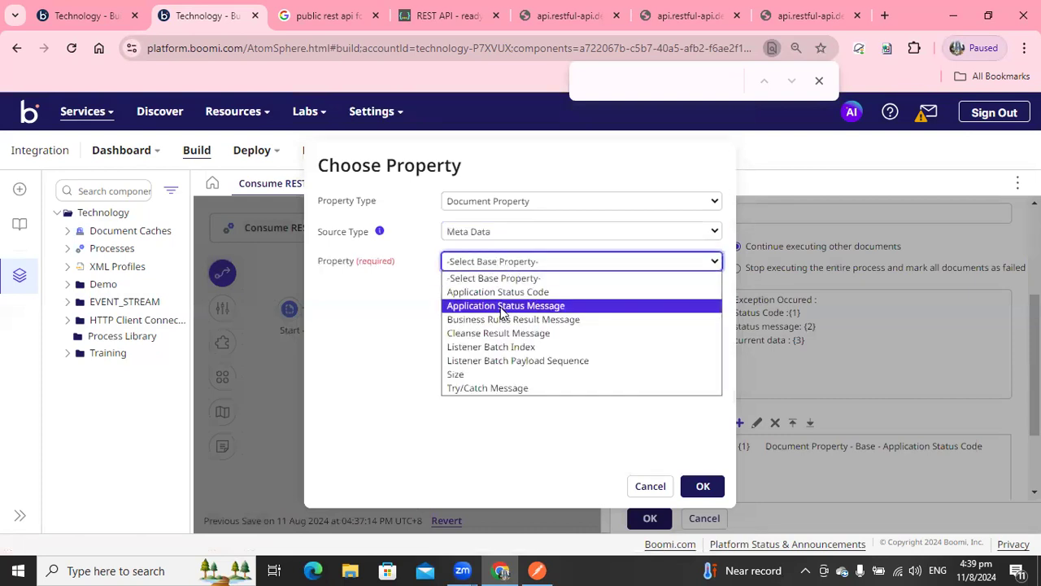
{"action": "left_click", "coordinate": [500, 306]}
{"action": "left_click", "coordinate": [701, 486]}
{"action": "left_click", "coordinate": [703, 529]}
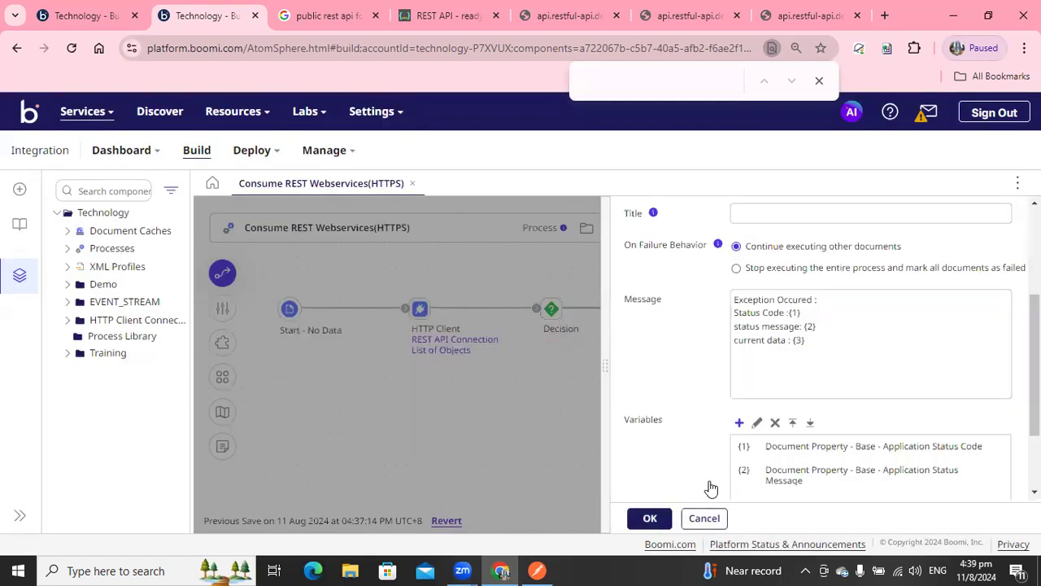
Add the third variable as Current Data and confirm the Exception settings.
{"action": "left_click", "coordinate": [737, 424]}
{"action": "left_click", "coordinate": [548, 172]}
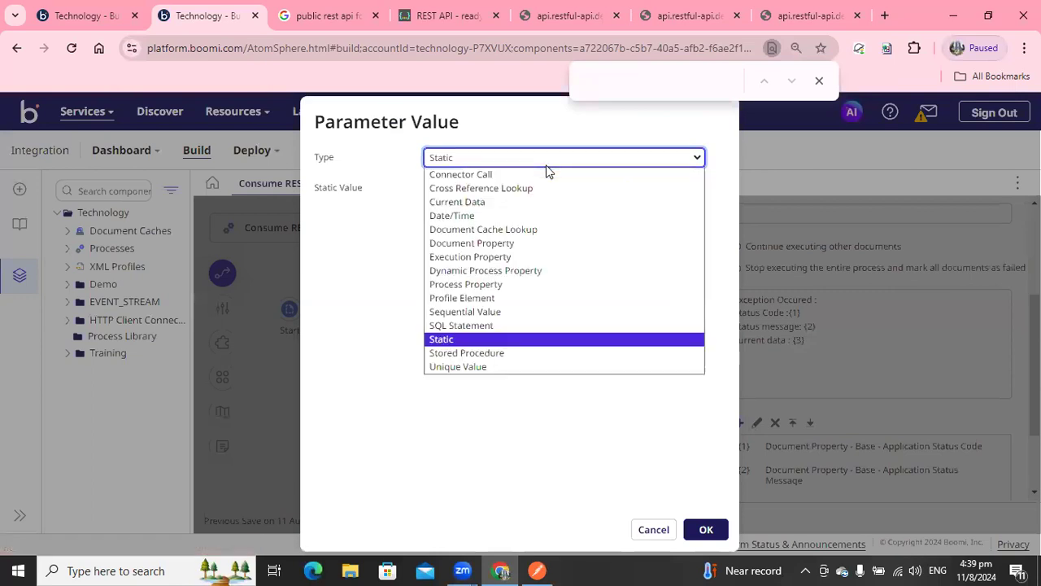
{"action": "left_click", "coordinate": [478, 203]}
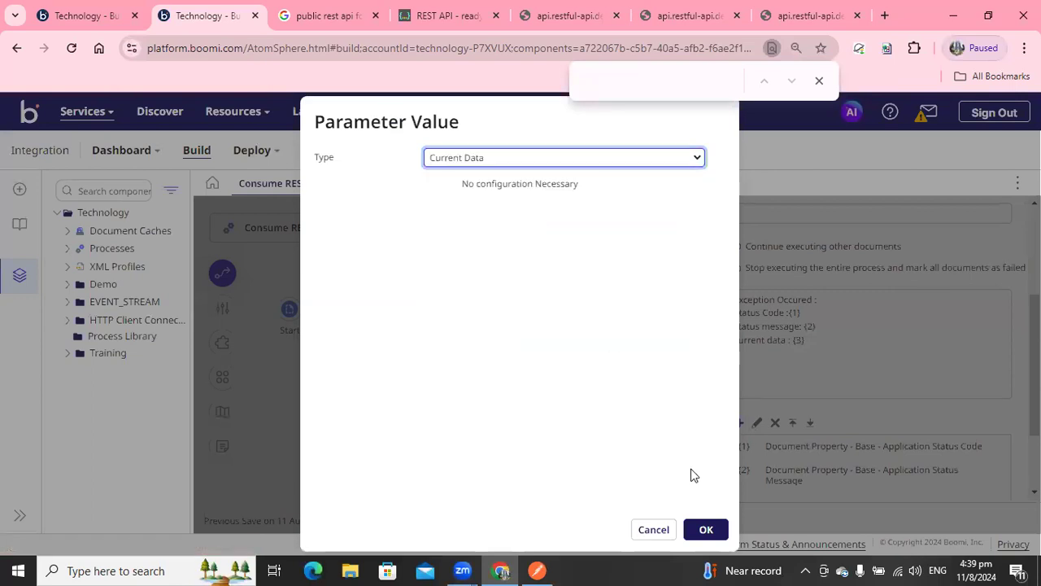
{"action": "left_click", "coordinate": [705, 529]}
{"action": "left_click", "coordinate": [650, 518]}
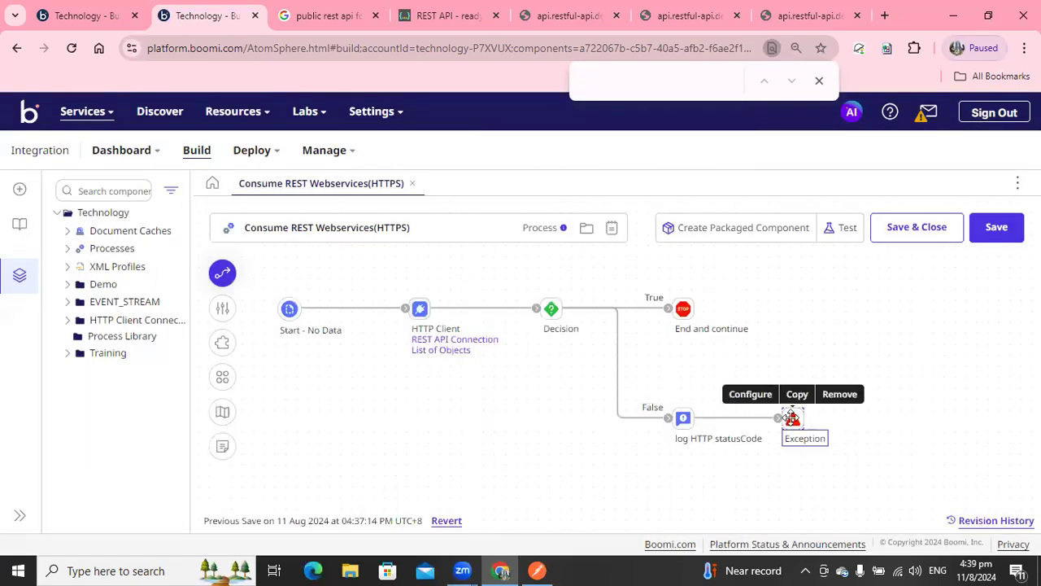
Save the process and run a test execution.
{"action": "left_click", "coordinate": [846, 229]}
{"action": "left_click", "coordinate": [626, 360]}
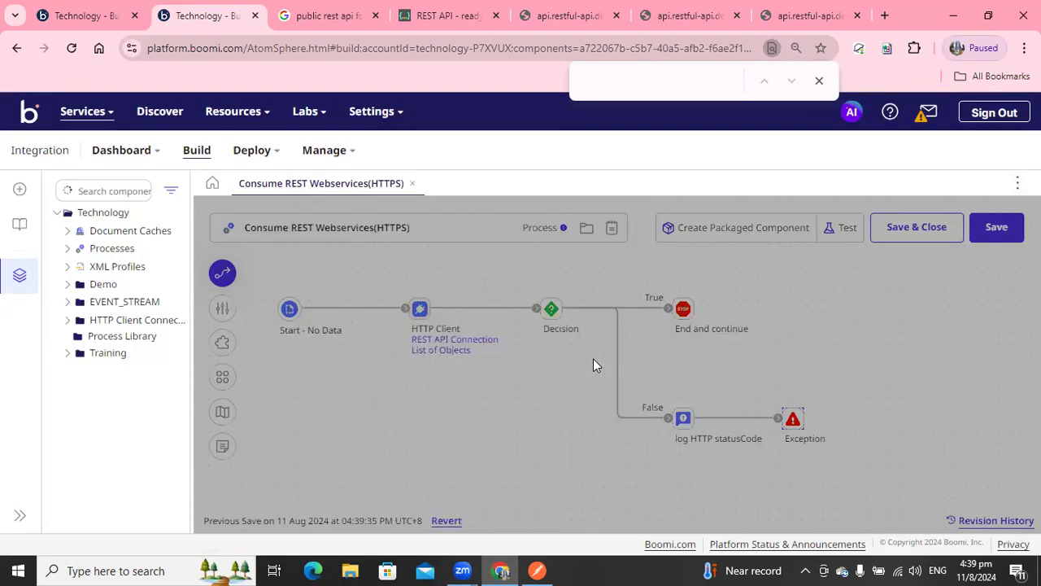
{"action": "left_click", "coordinate": [788, 203]}
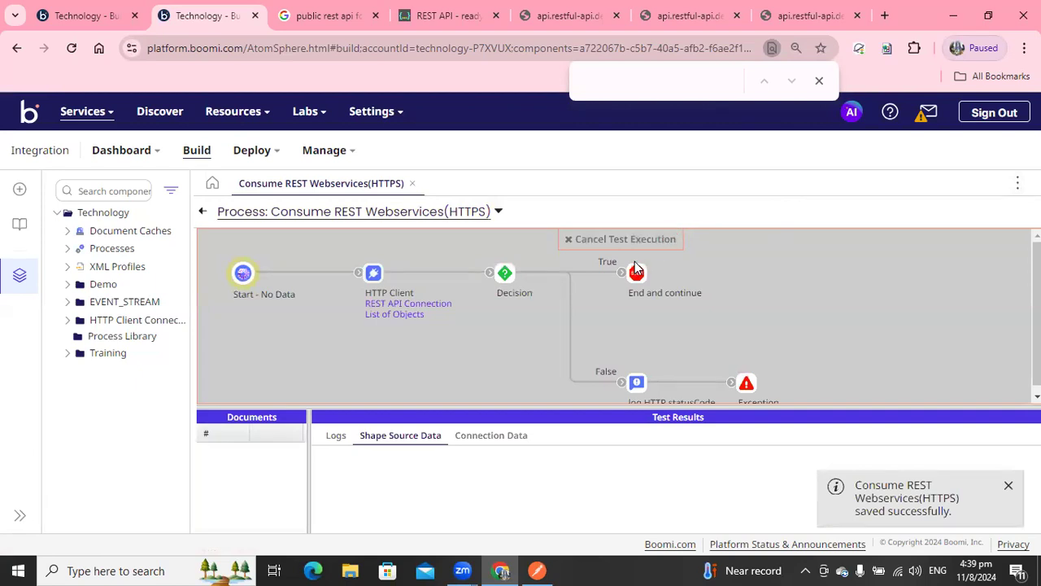
Open Atom Management in a new tab and examine the local atom's startup and advanced properties.
{"action": "right_click", "coordinate": [337, 163]}
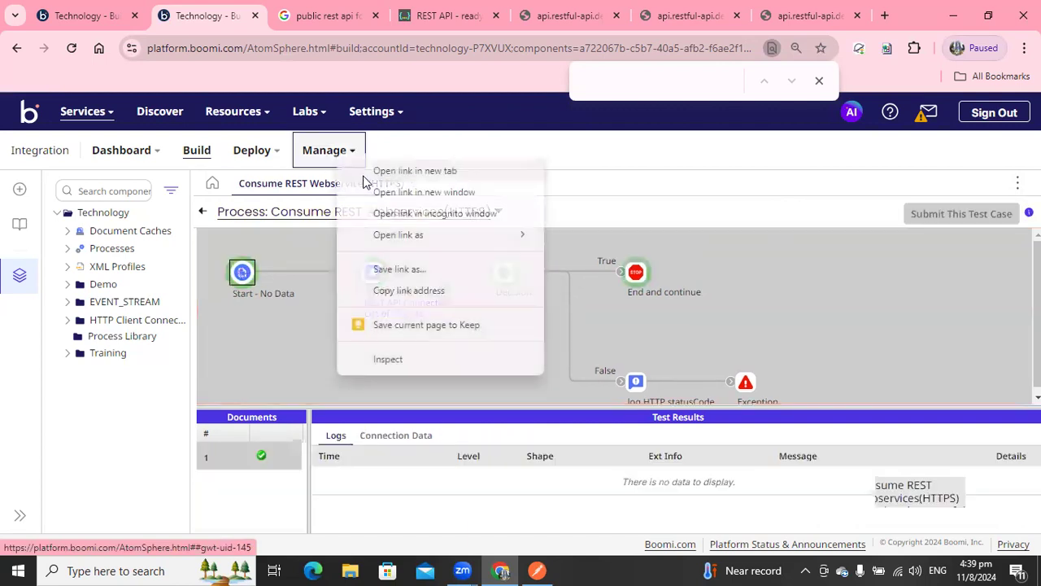
{"action": "left_click", "coordinate": [383, 171]}
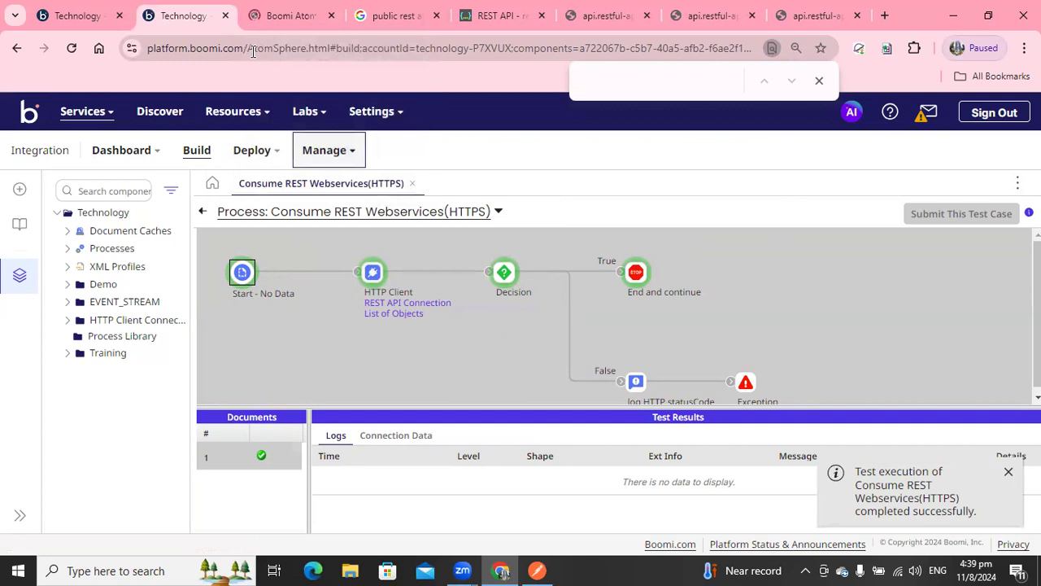
{"action": "left_click", "coordinate": [313, 23]}
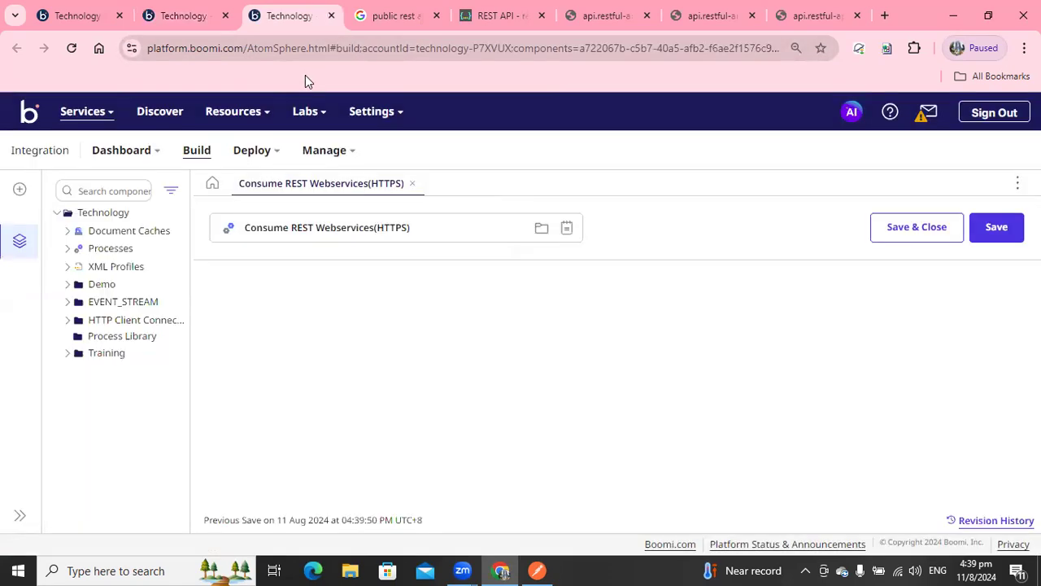
{"action": "left_click", "coordinate": [348, 155]}
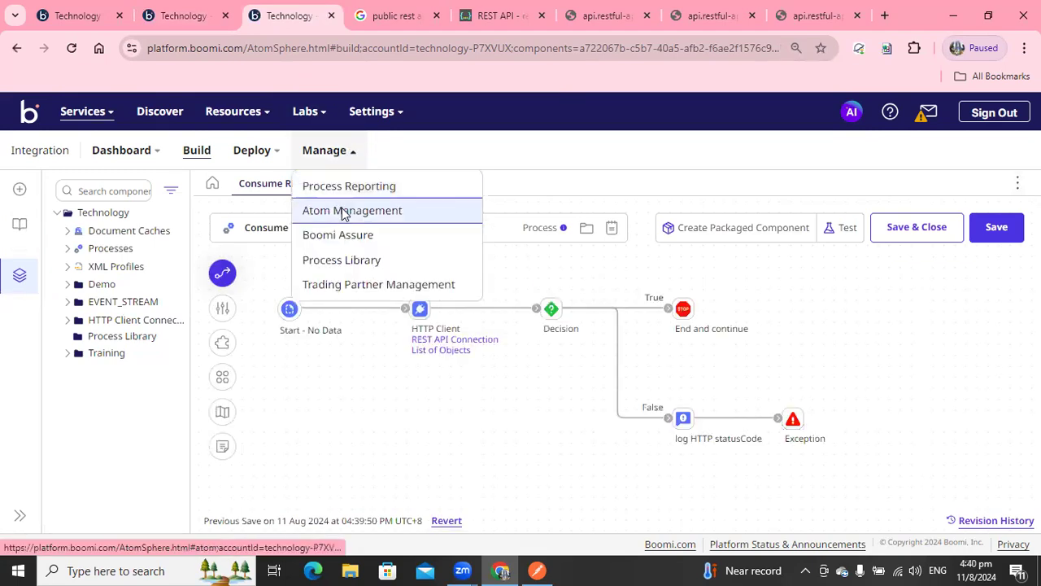
{"action": "left_click", "coordinate": [343, 211]}
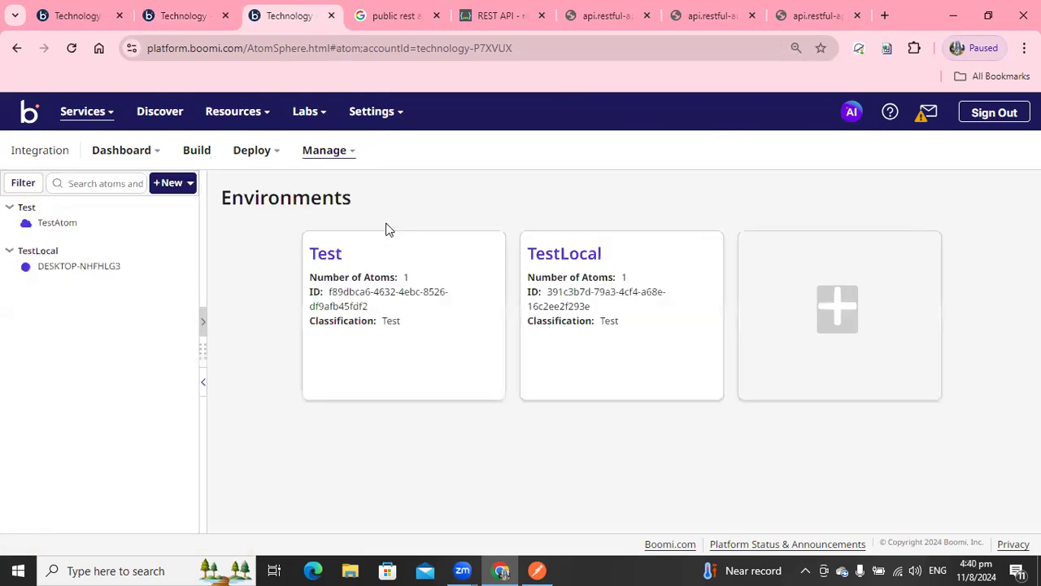
{"action": "left_click", "coordinate": [86, 267]}
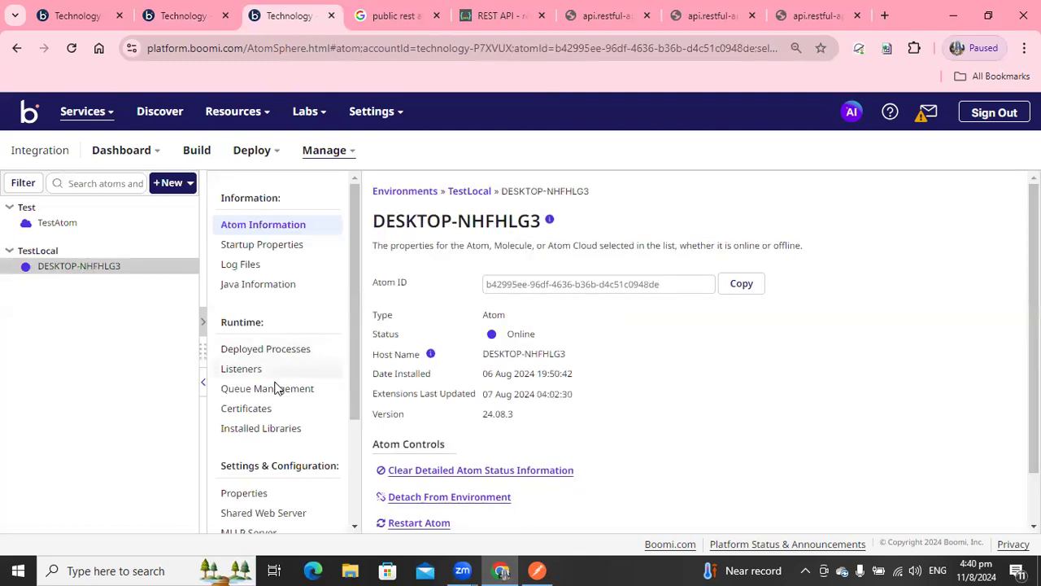
{"action": "left_click", "coordinate": [271, 245]}
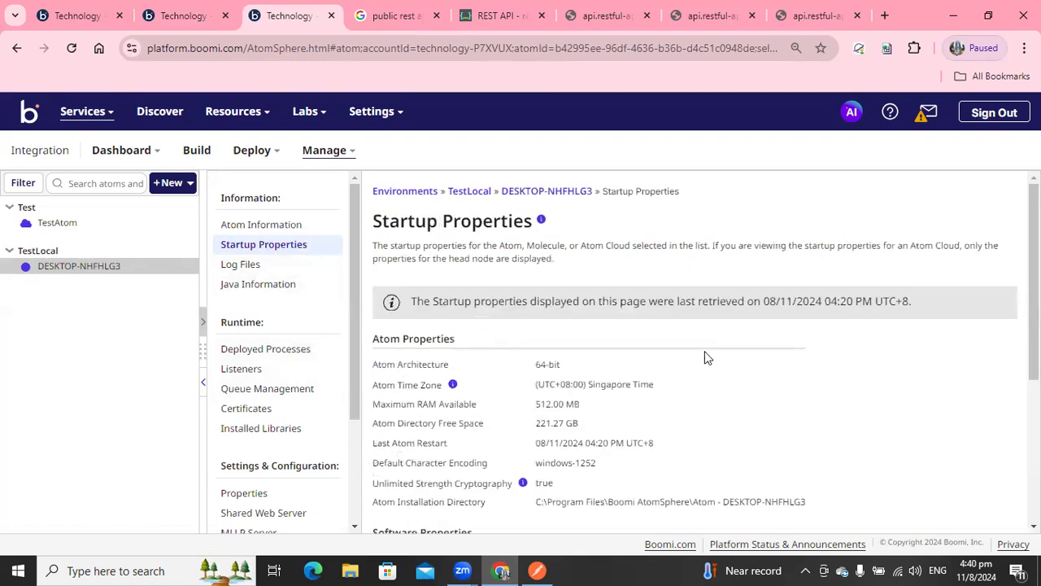
{"action": "scroll", "coordinate": [673, 378], "scroll_direction": "down", "scroll_amount": 1}
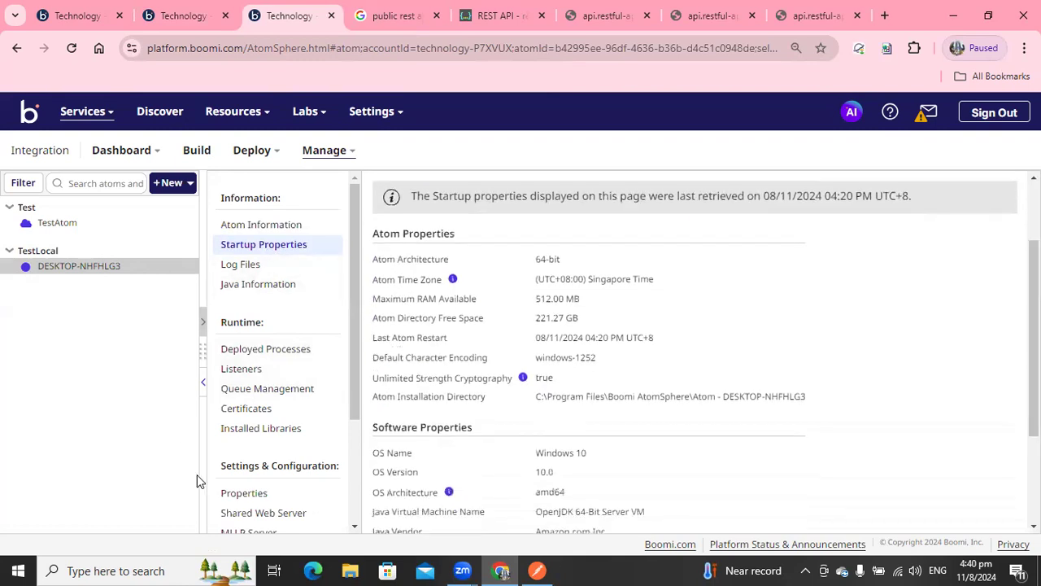
{"action": "left_click", "coordinate": [236, 494]}
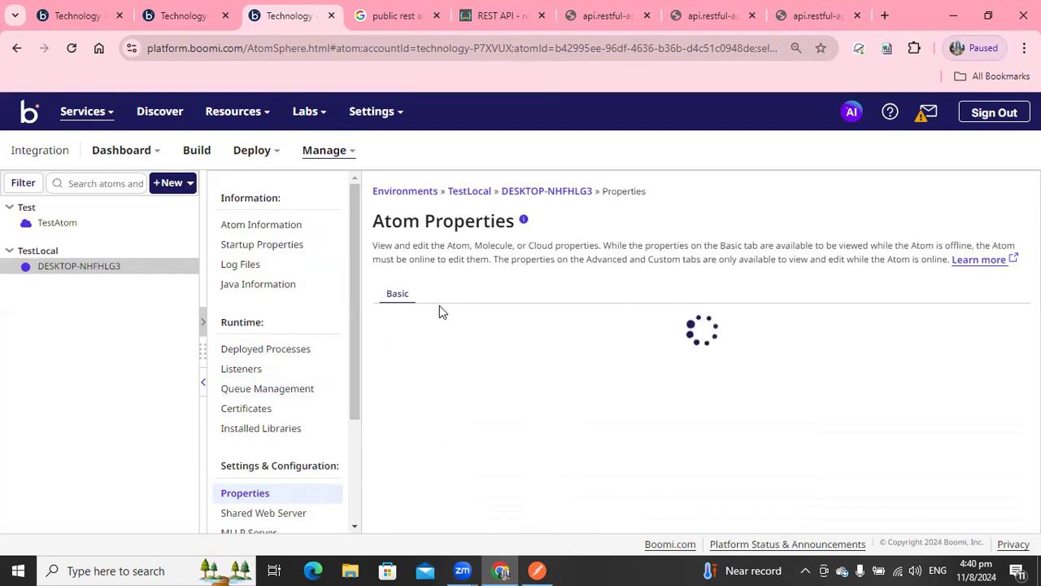
{"action": "left_click", "coordinate": [448, 296]}
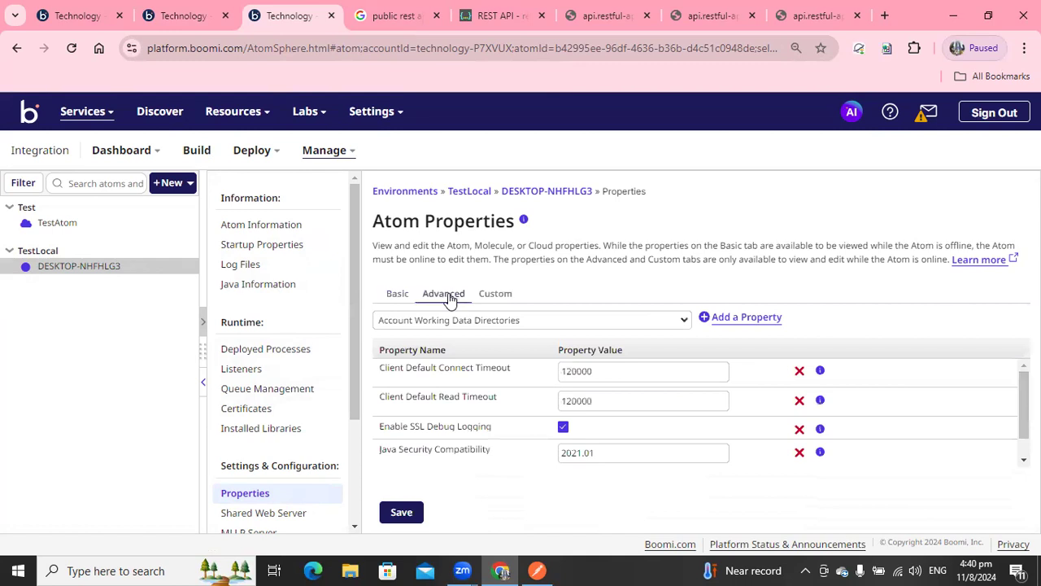
{"action": "left_click", "coordinate": [504, 320]}
{"action": "left_click_drag", "start_coordinate": [689, 75], "coordinate": [675, 164]}
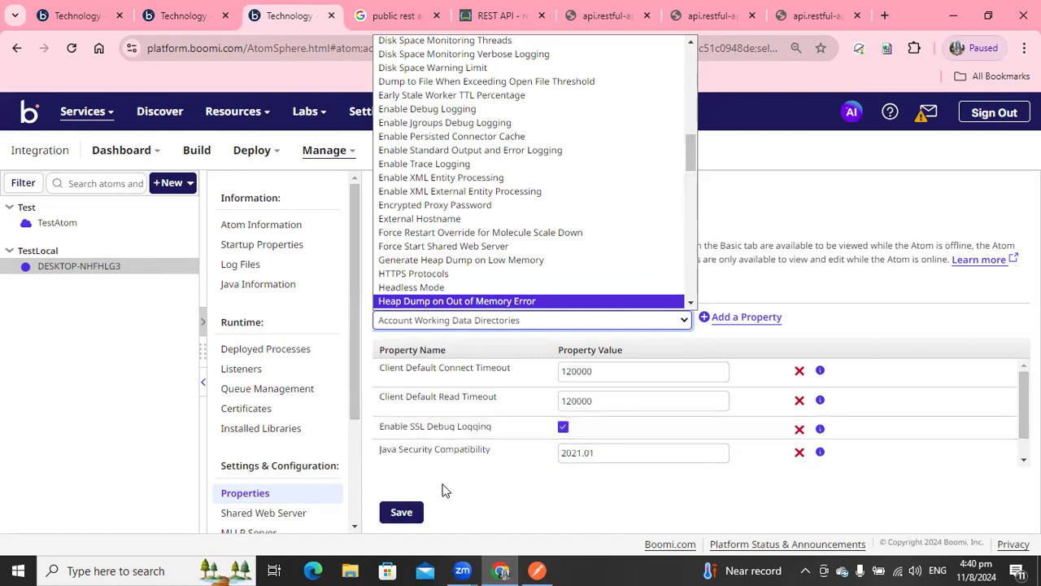
{"action": "left_click", "coordinate": [909, 288]}
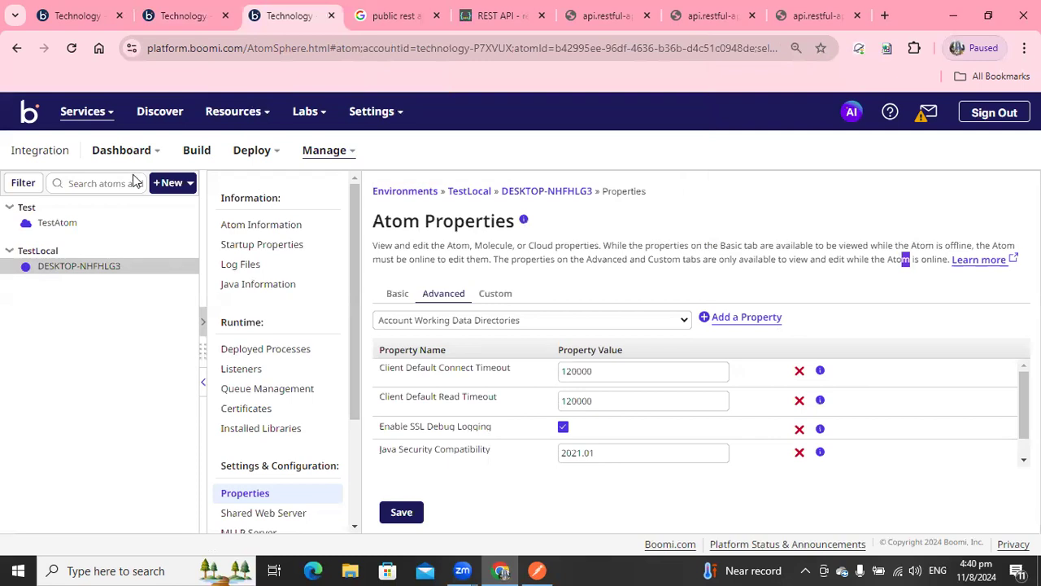
Inspect the document that reached the End and continue shape in the test results, then return to the process editor.
{"action": "left_click", "coordinate": [184, 15]}
{"action": "left_click", "coordinate": [634, 275]}
{"action": "left_click", "coordinate": [382, 435]}
{"action": "left_click", "coordinate": [325, 485]}
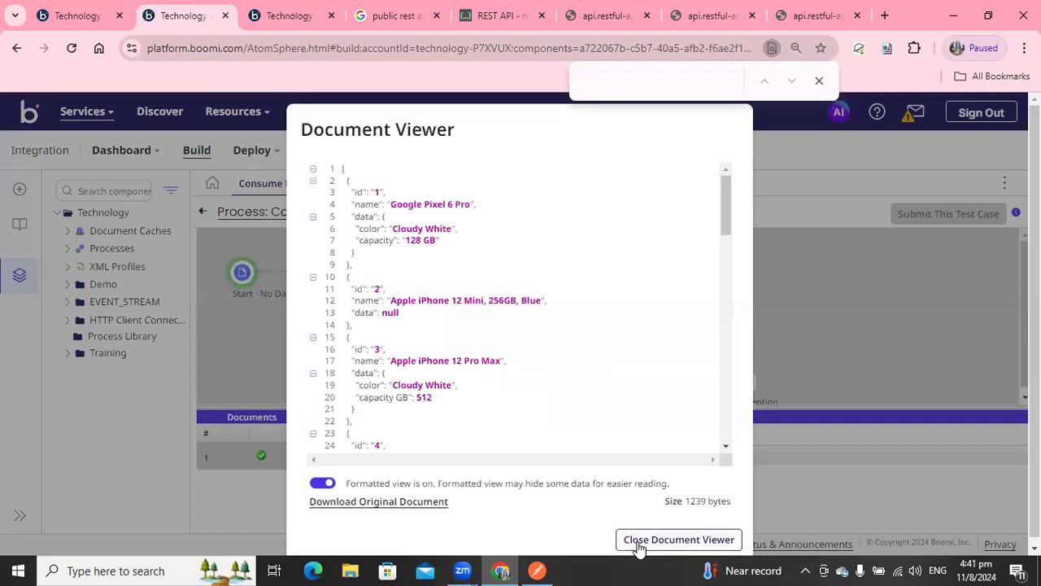
{"action": "left_click", "coordinate": [678, 539]}
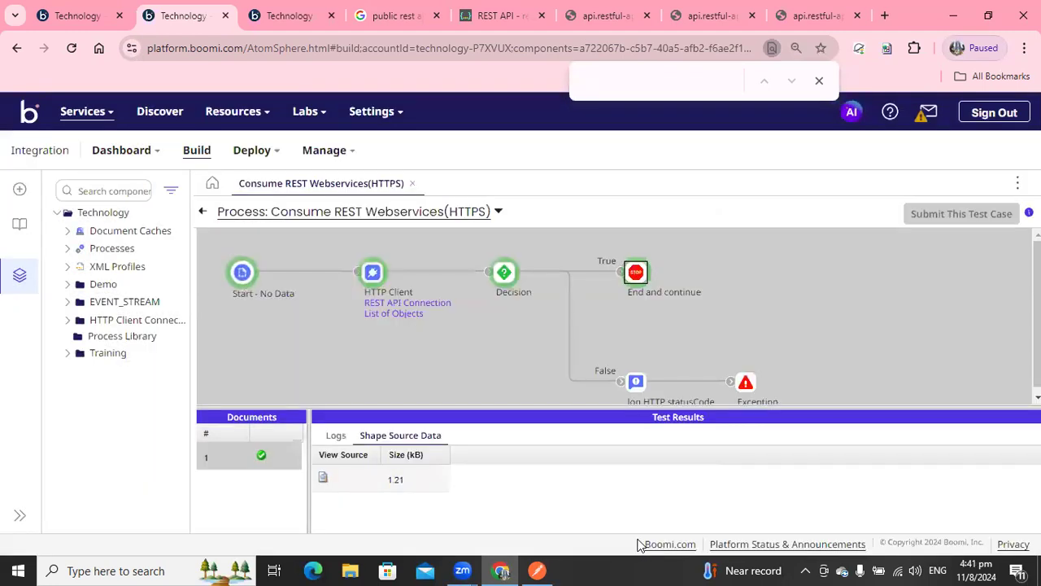
{"action": "left_click", "coordinate": [202, 213]}
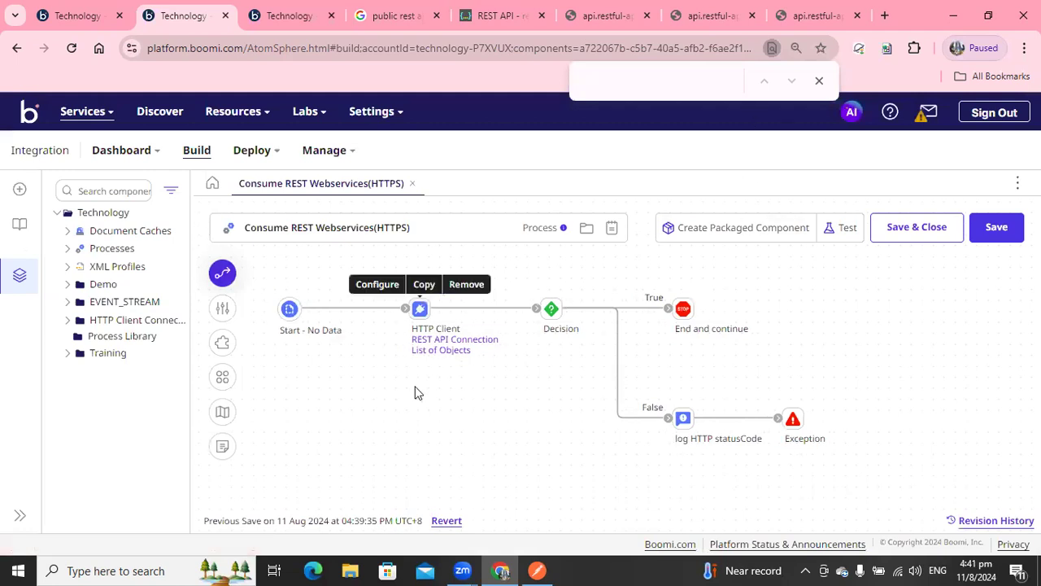